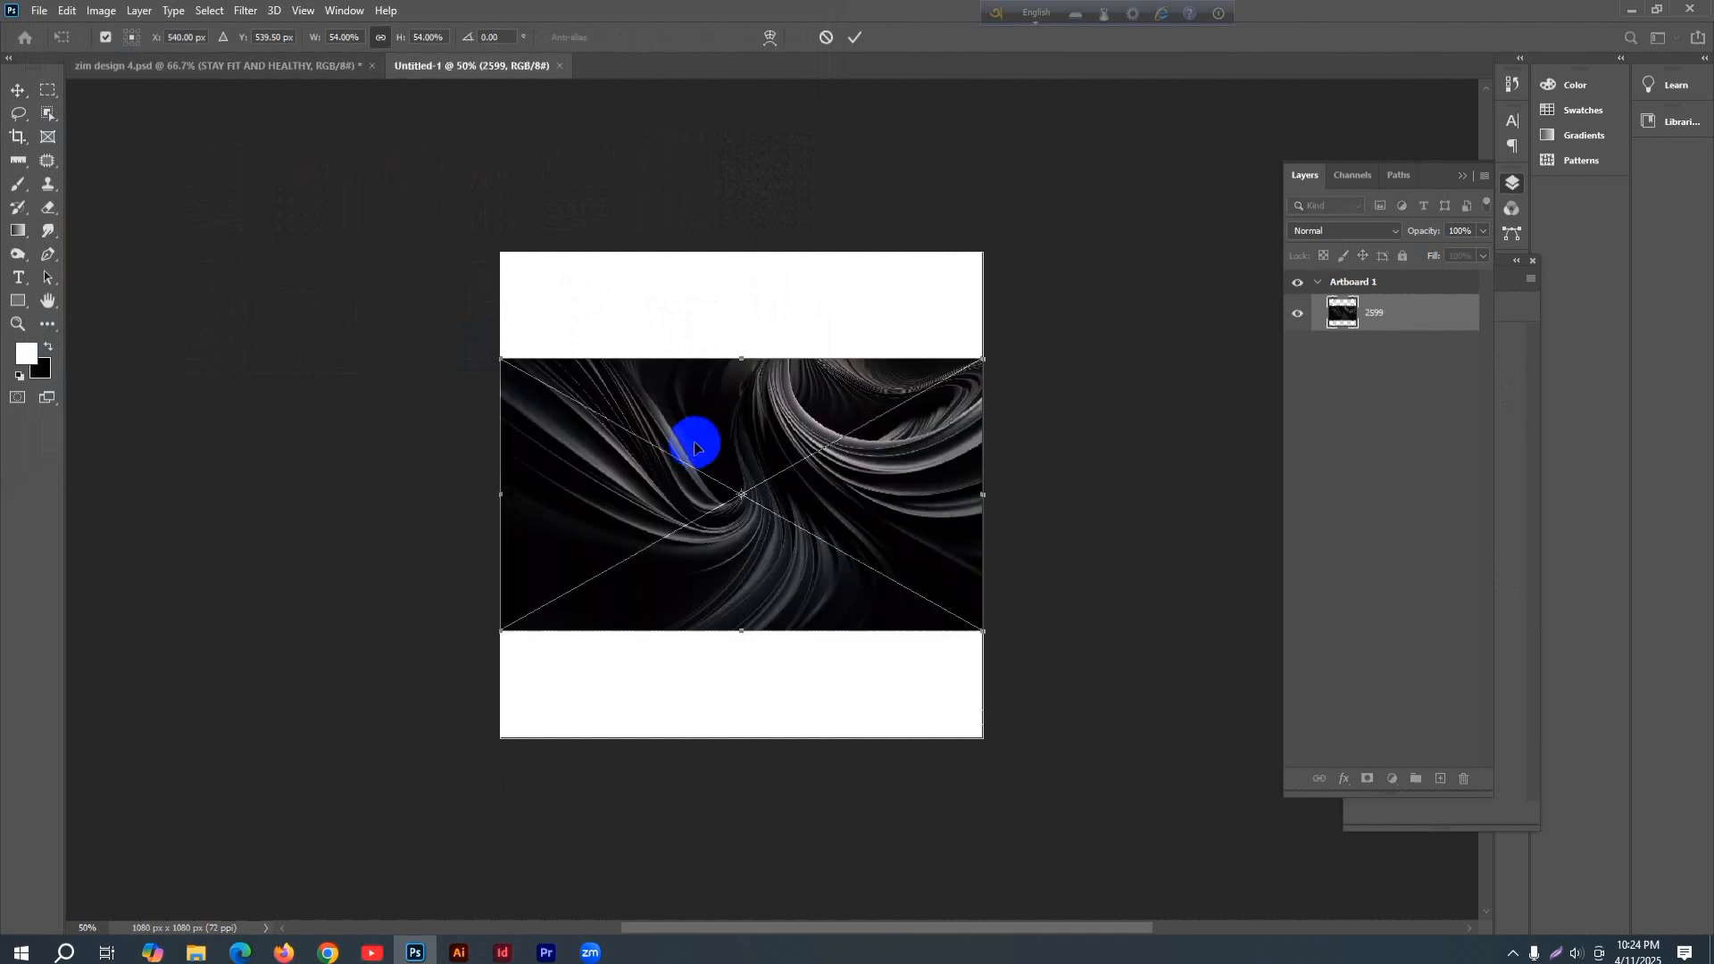
- Scale the placed 2599 background image to about 96.4% so that it covers the full height and width of the artboard
left_click_drag(501, 623, 190, 806)
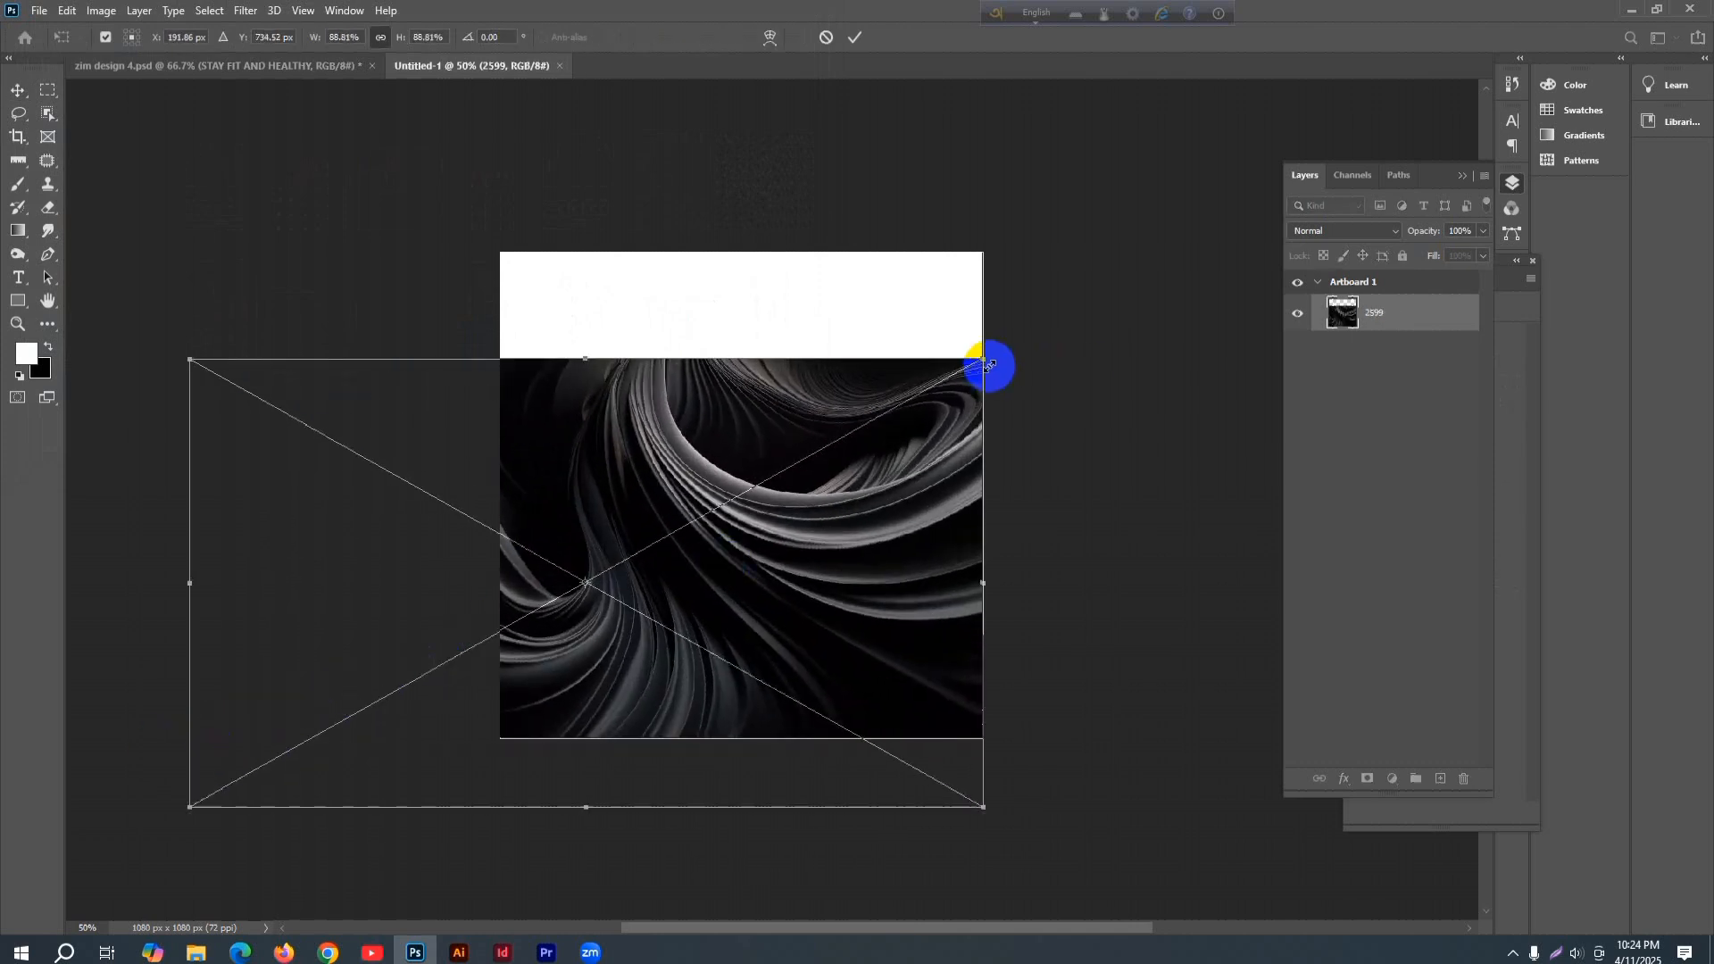
left_click_drag(985, 360, 1197, 159)
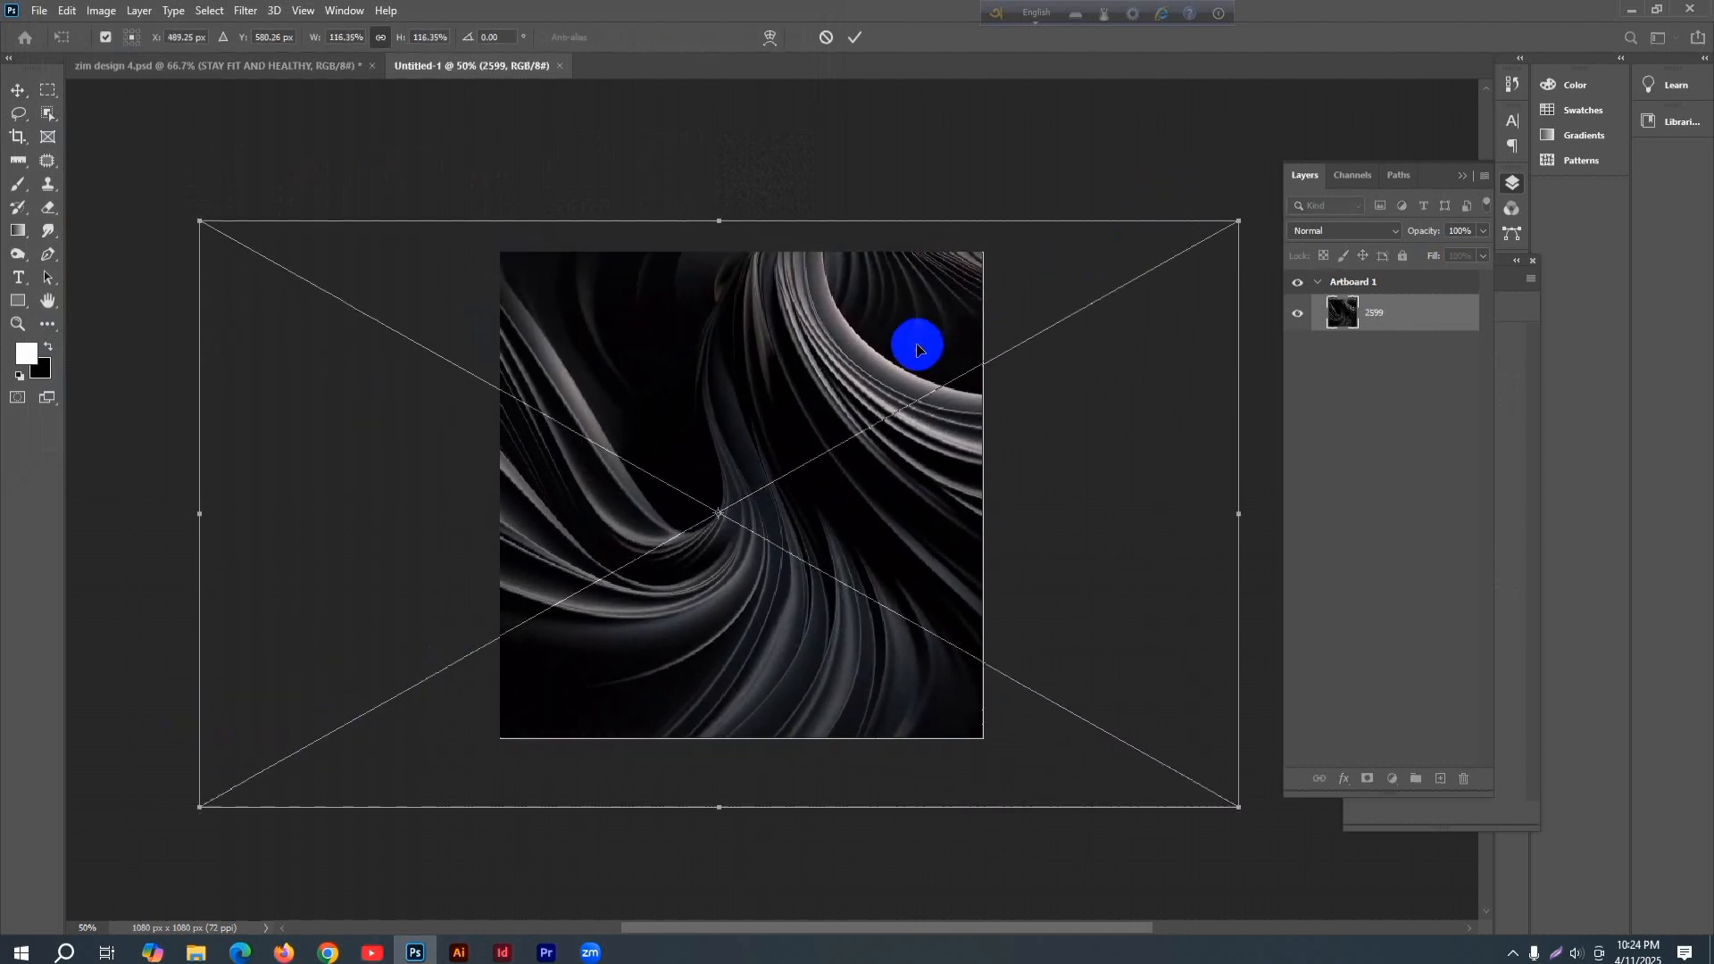
left_click_drag(722, 814, 718, 738)
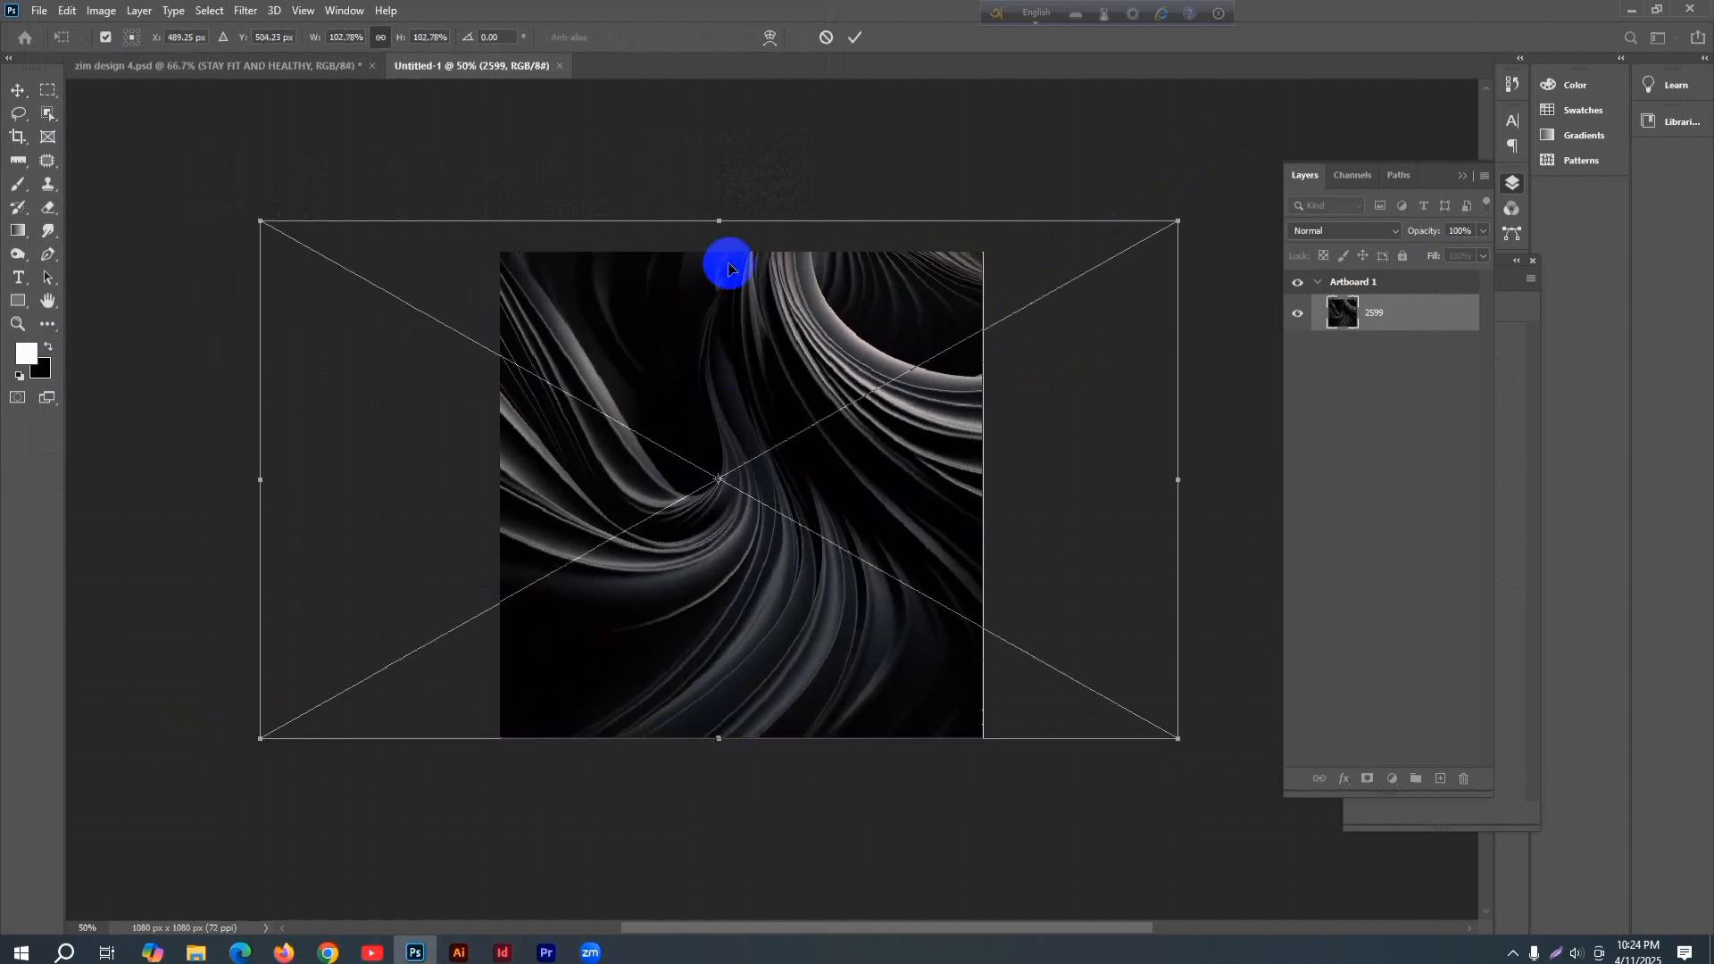
left_click_drag(719, 220, 715, 251)
left_click_drag(711, 309, 713, 322)
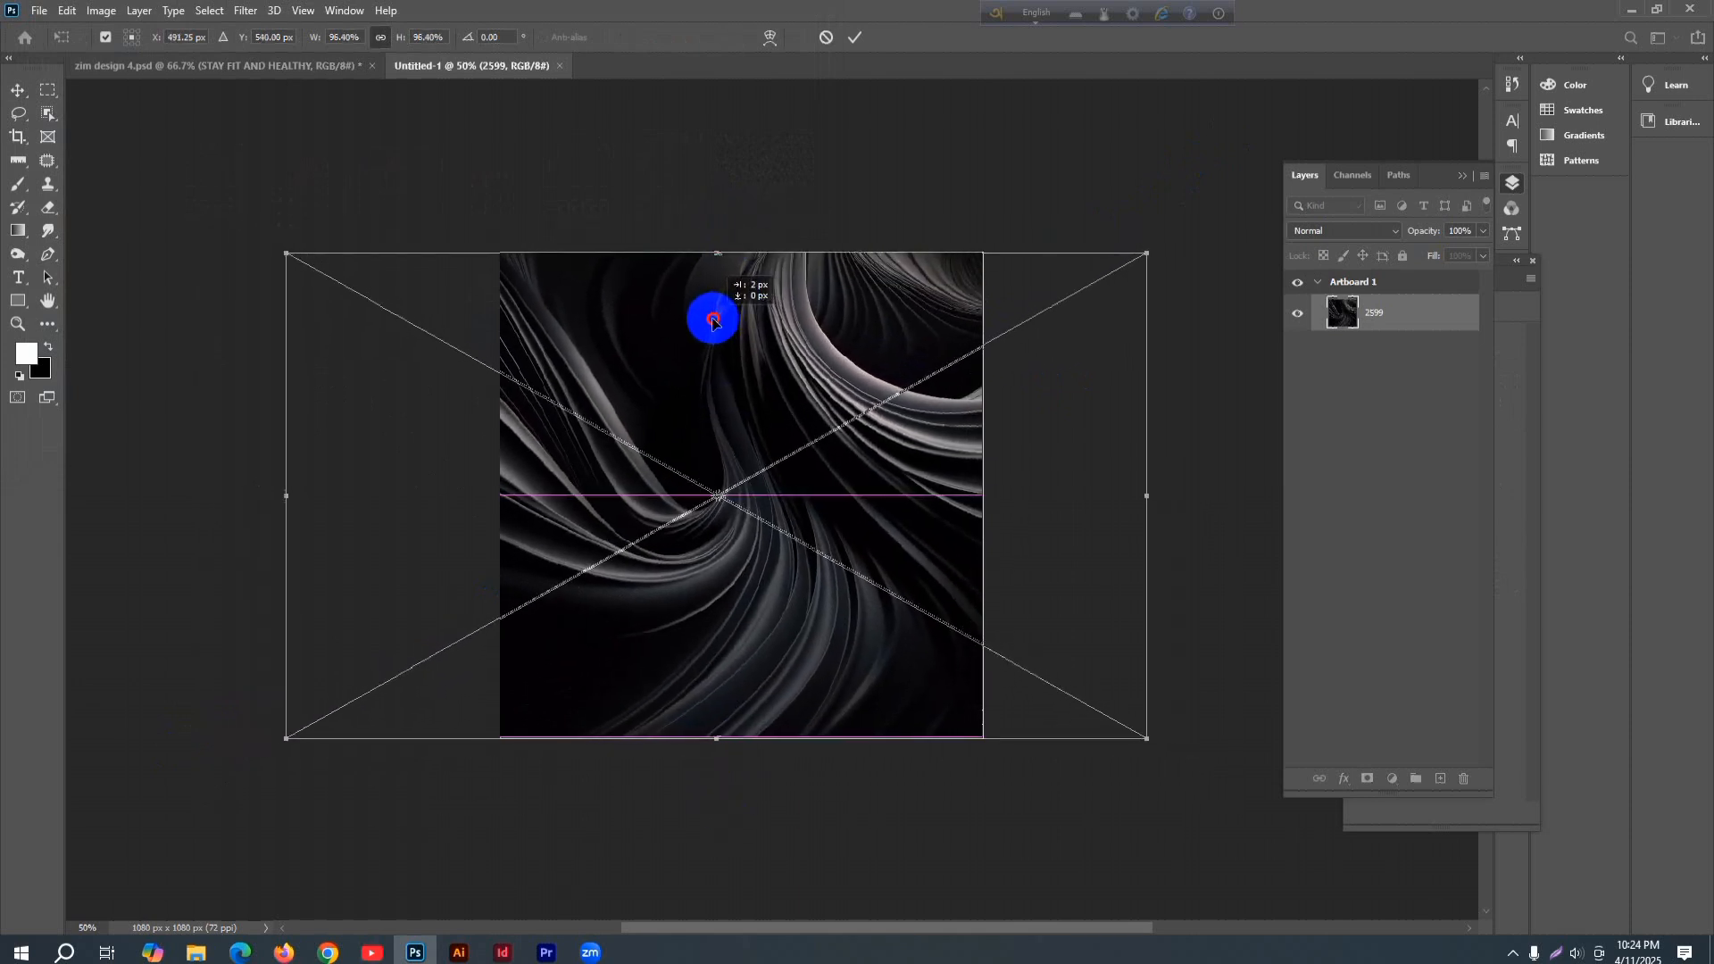
left_click(855, 36)
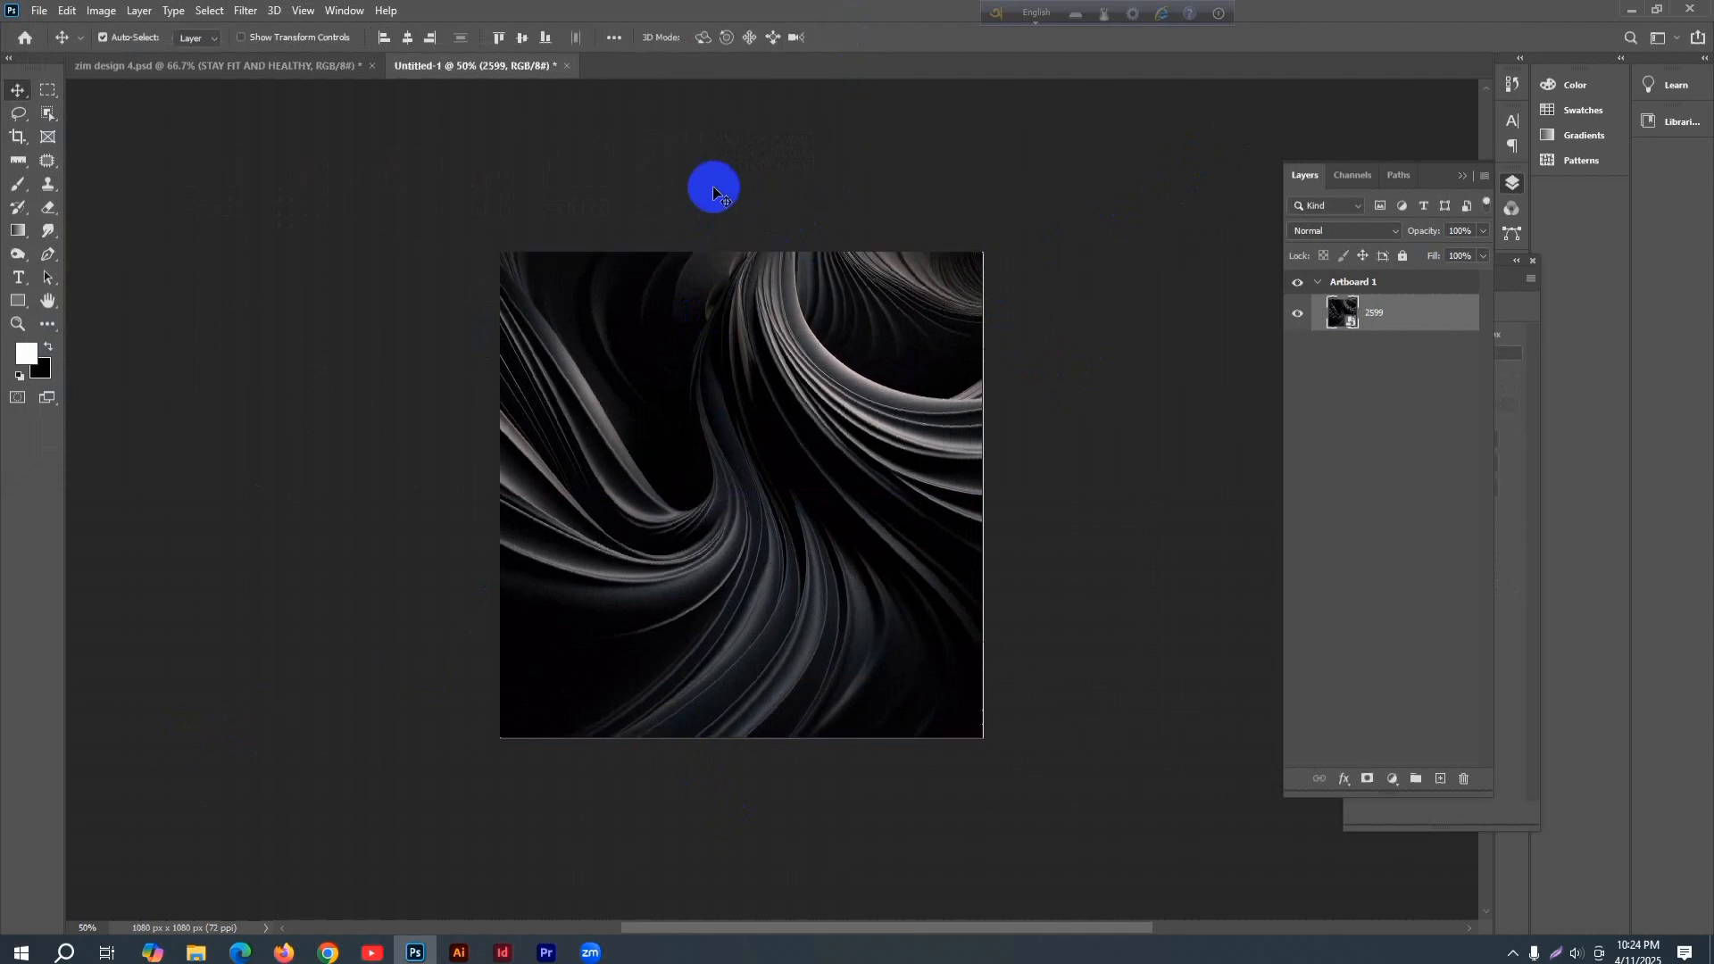
- Apply a Gaussian Blur with a radius of about 11.1 pixels to the 2599 background layer
left_click(244, 11)
mouse_move(276, 212)
left_click(552, 319)
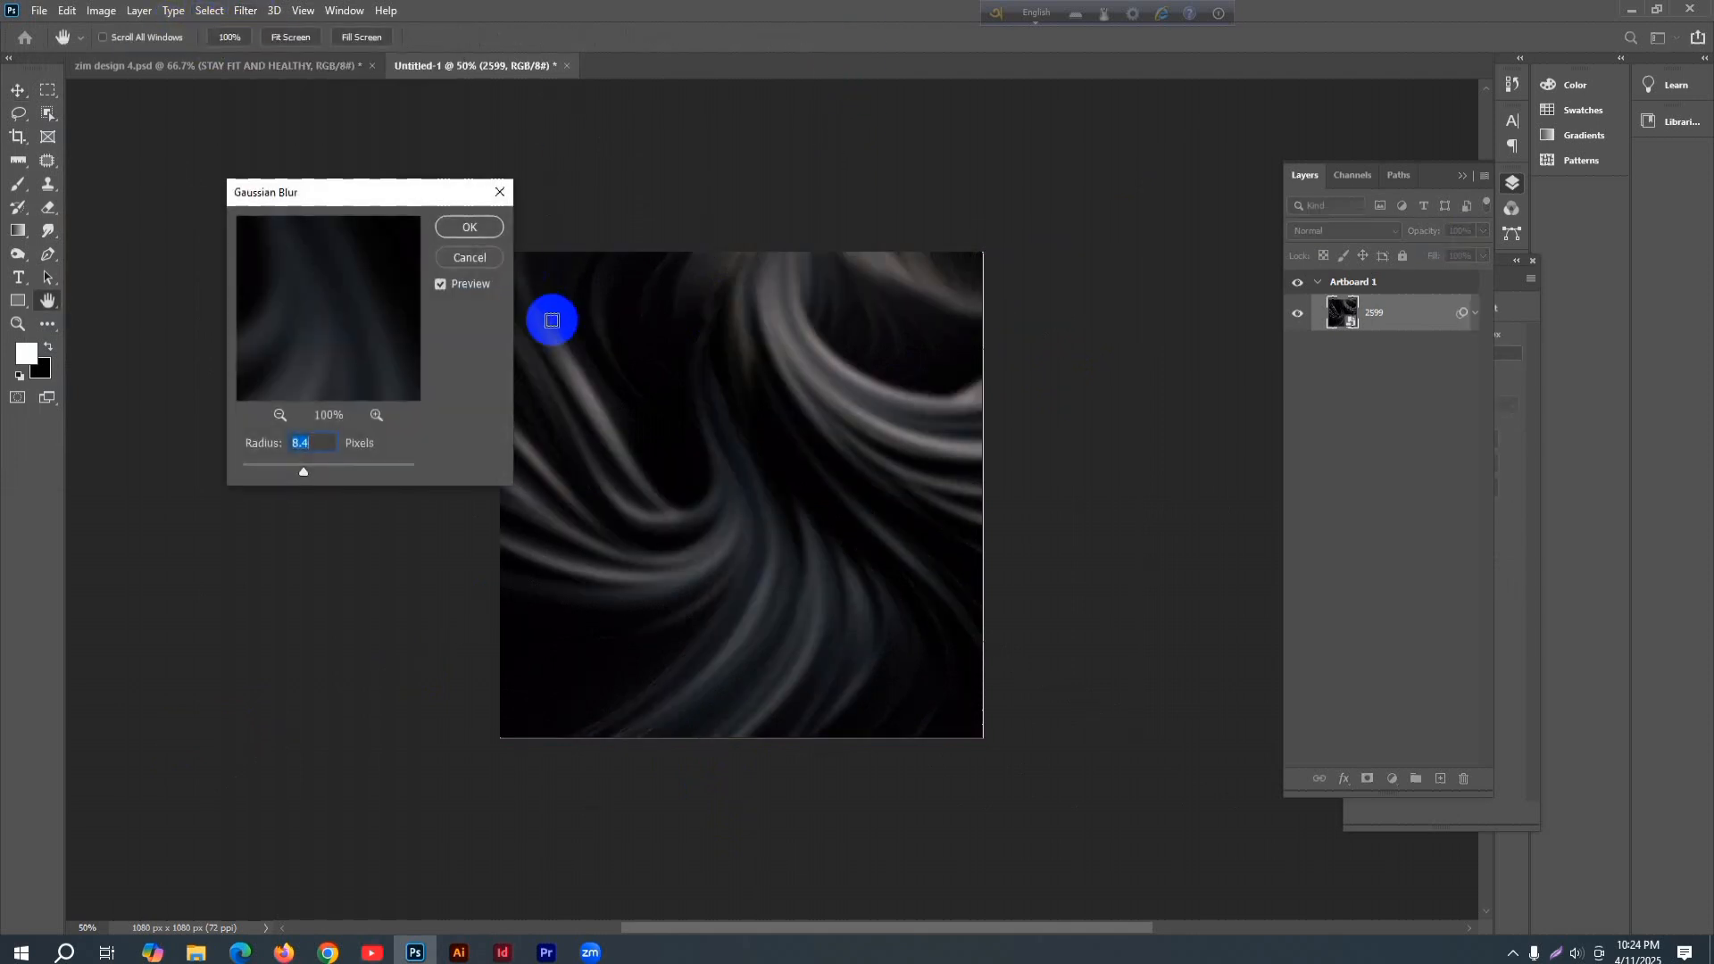
left_click_drag(308, 470, 309, 471)
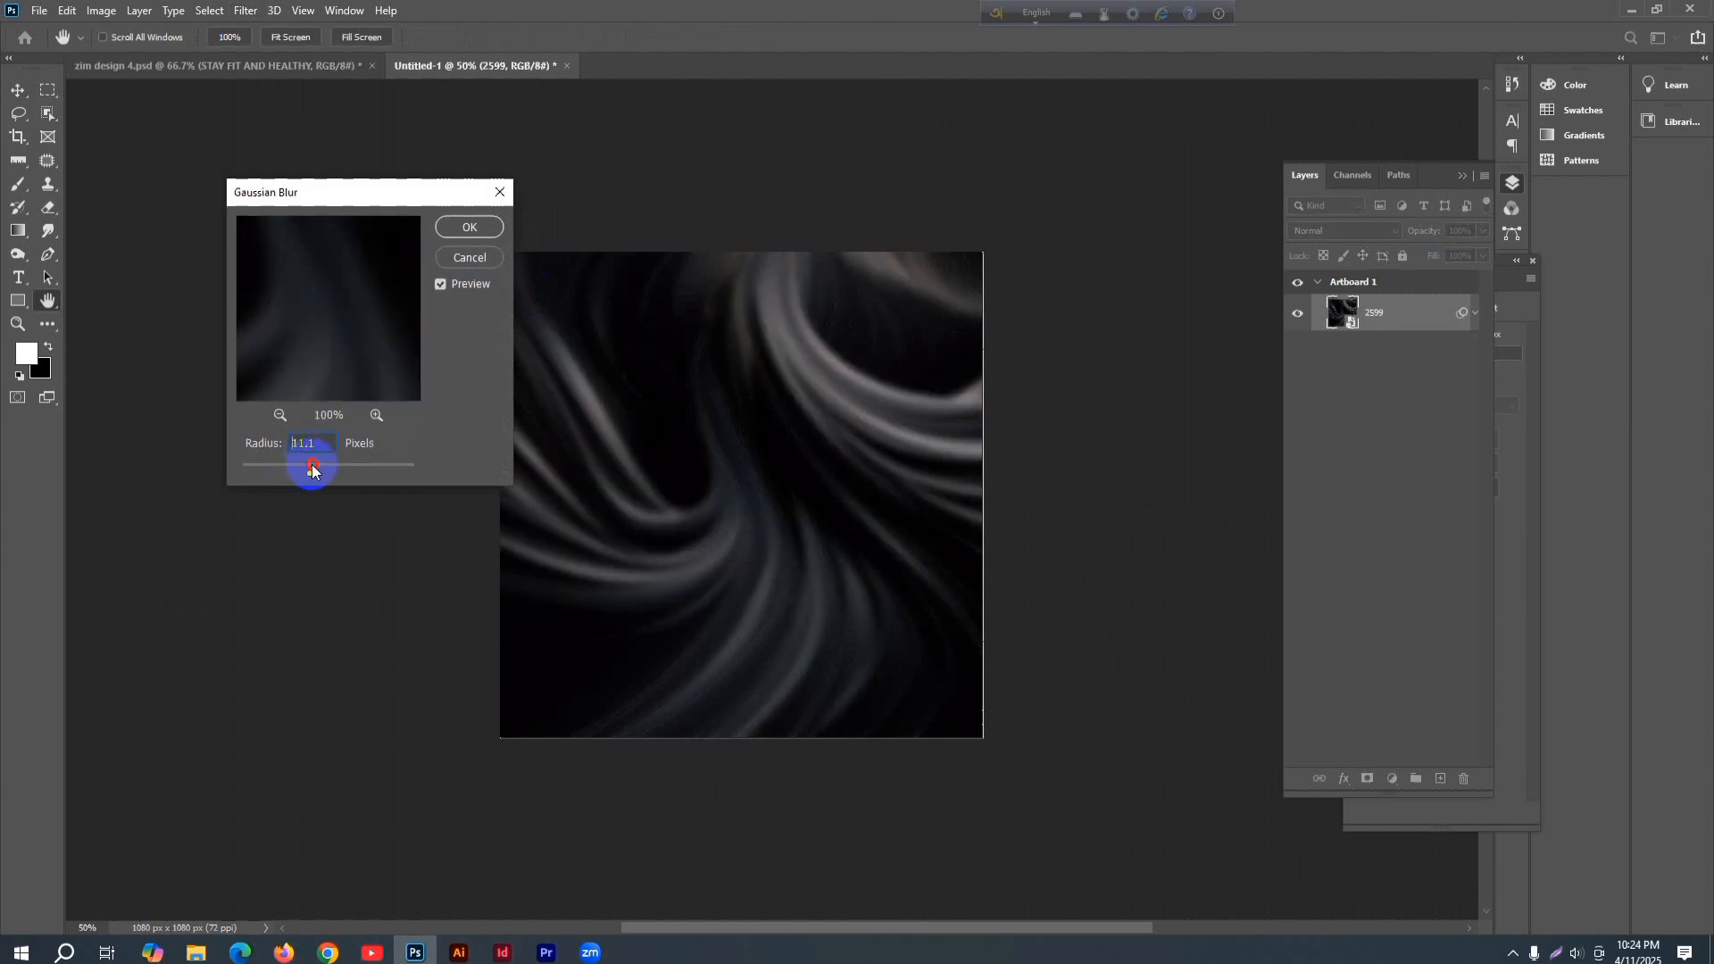
left_click(465, 229)
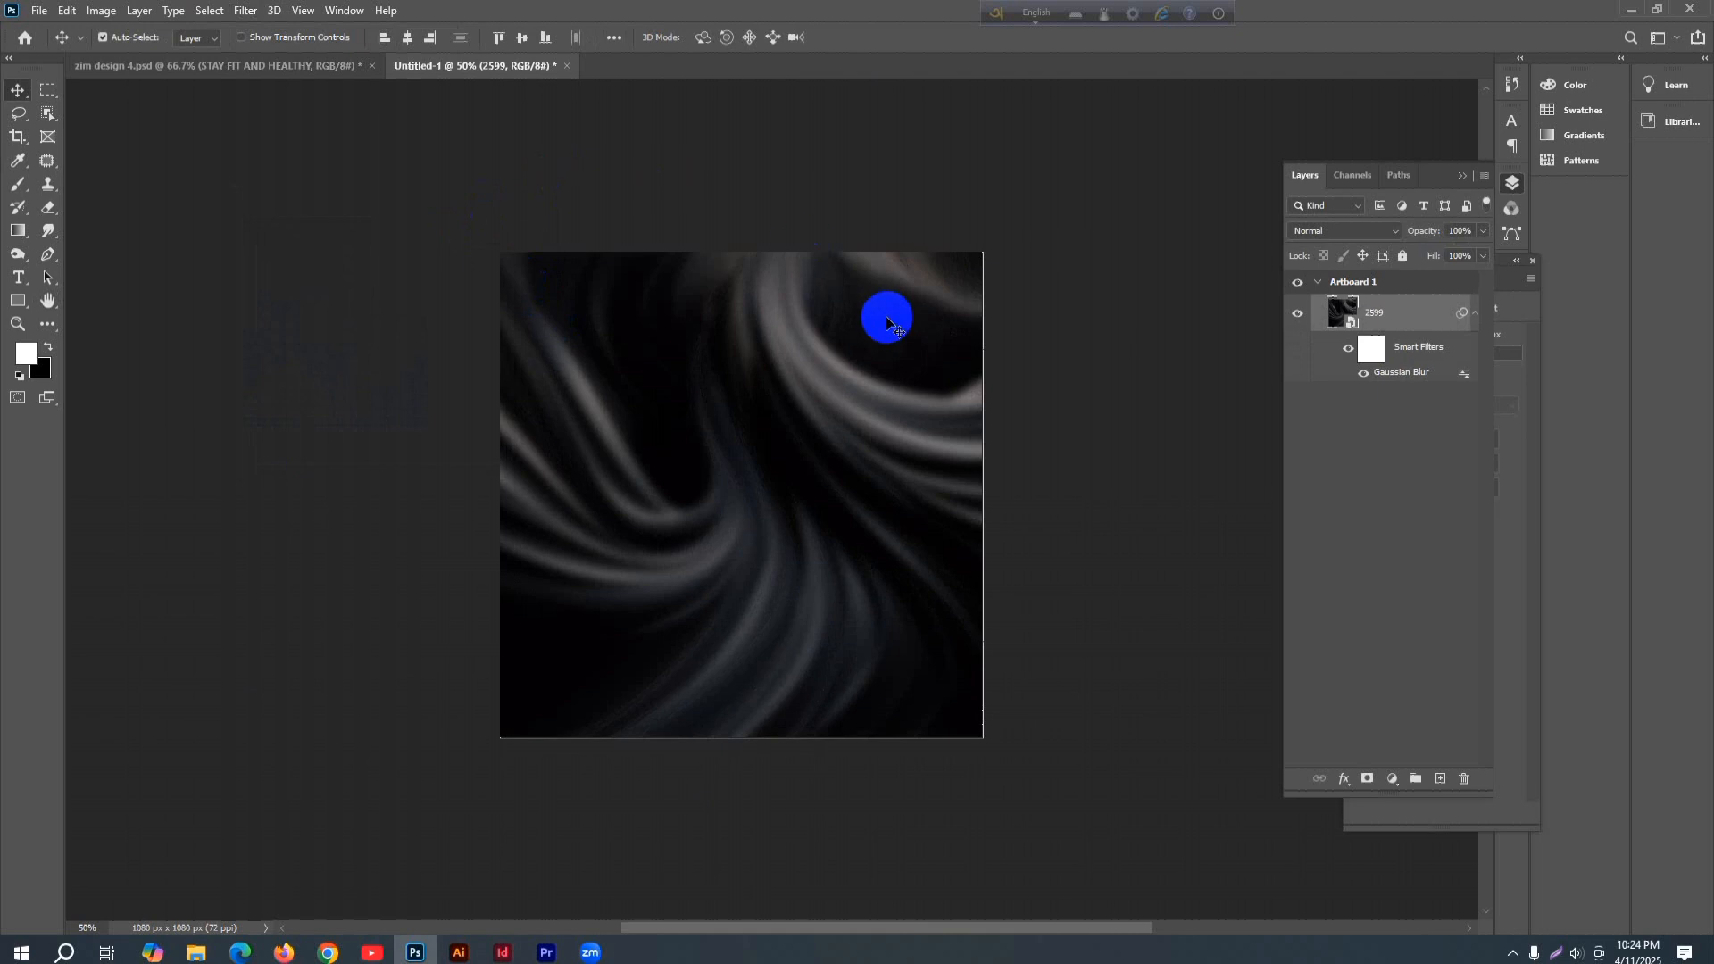
left_click(336, 374)
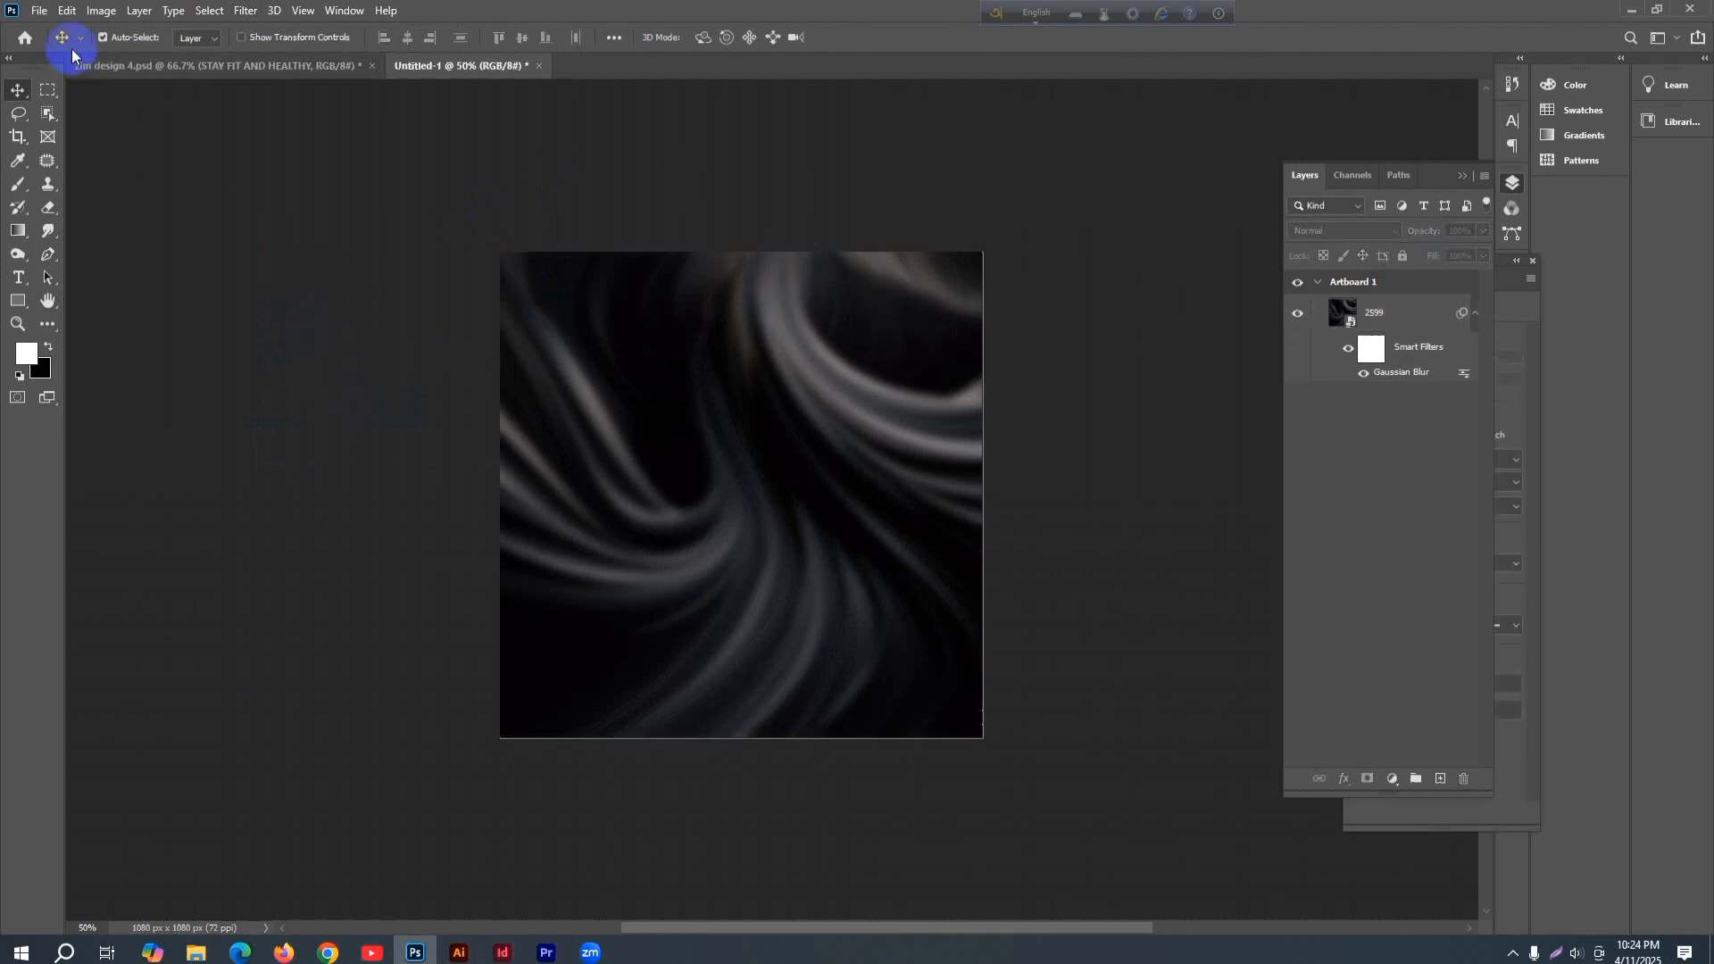
- Place the bodybuilder image Untitled design (7) as embedded, enlarged to about 144% and vertically centred slightly left of the artboard's middle
left_click(39, 10)
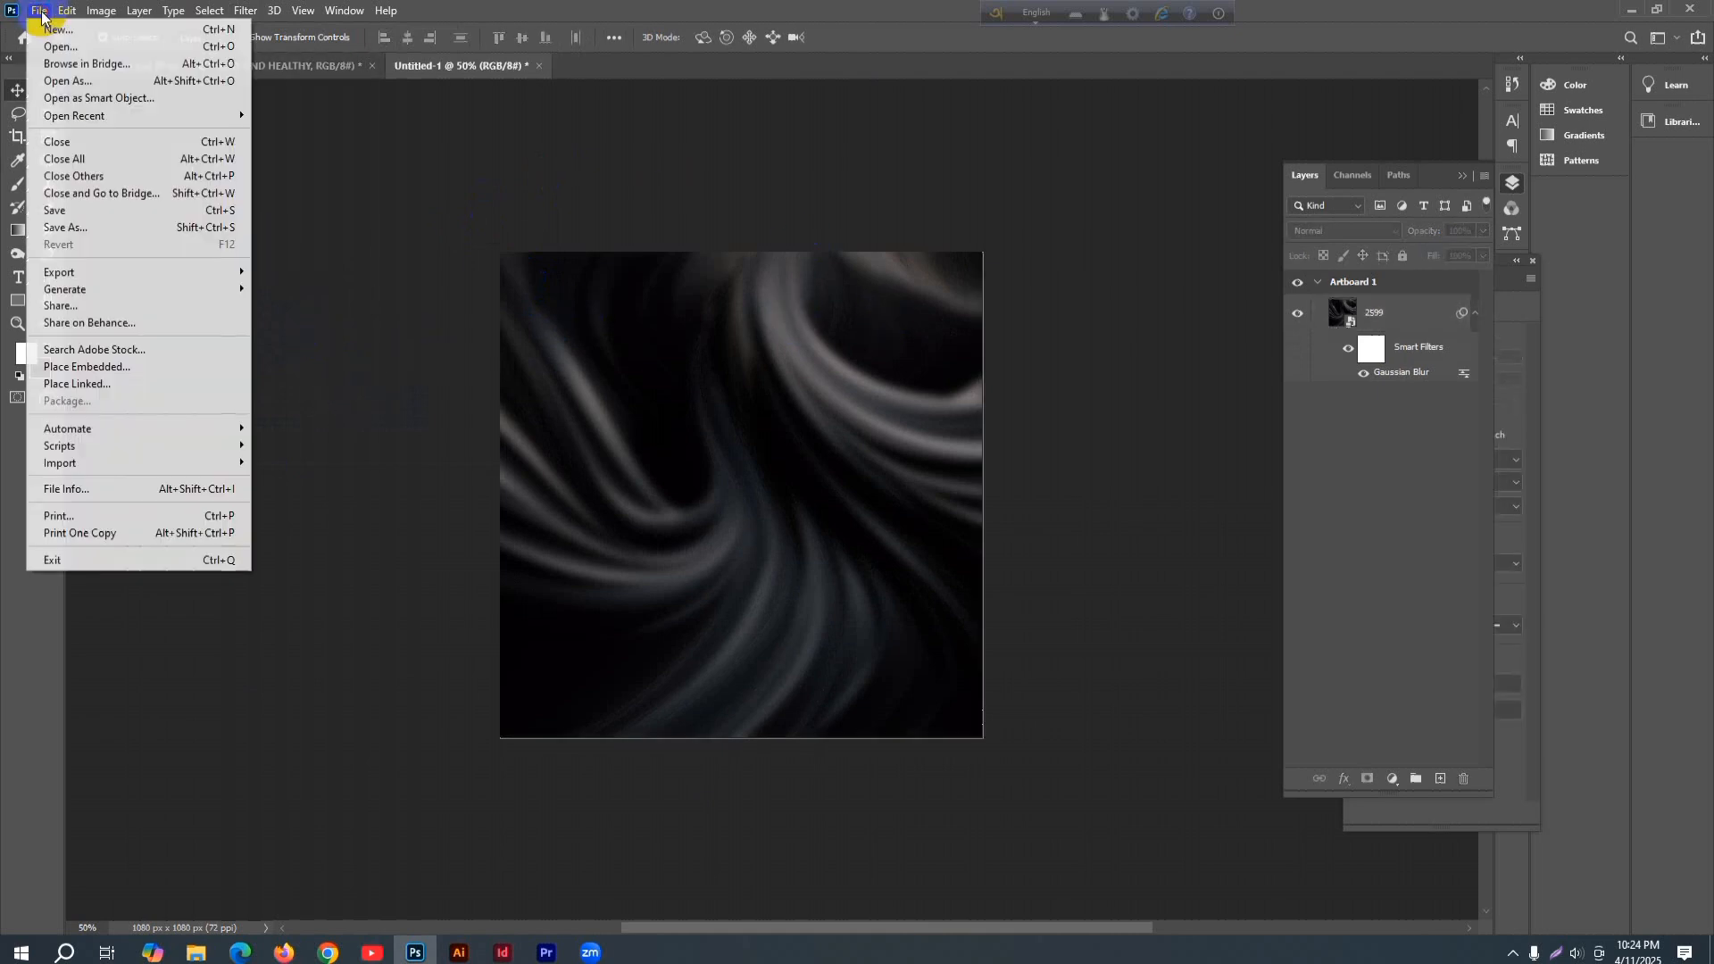
left_click(115, 369)
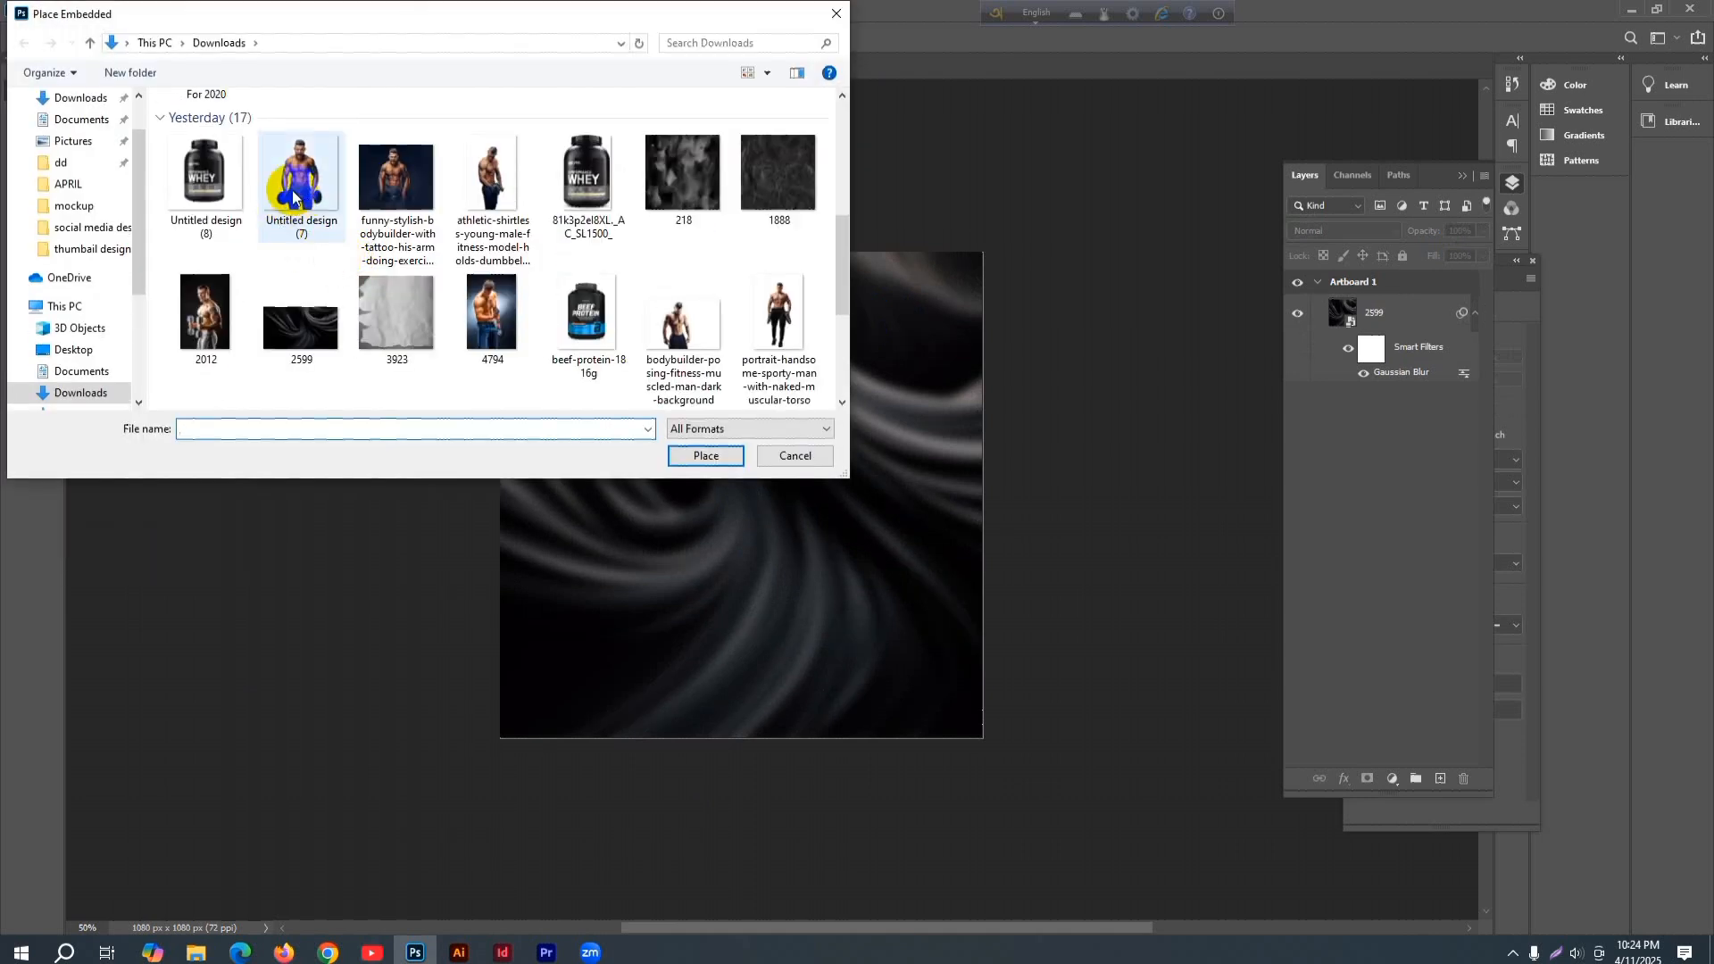
left_click(293, 198)
left_click(705, 455)
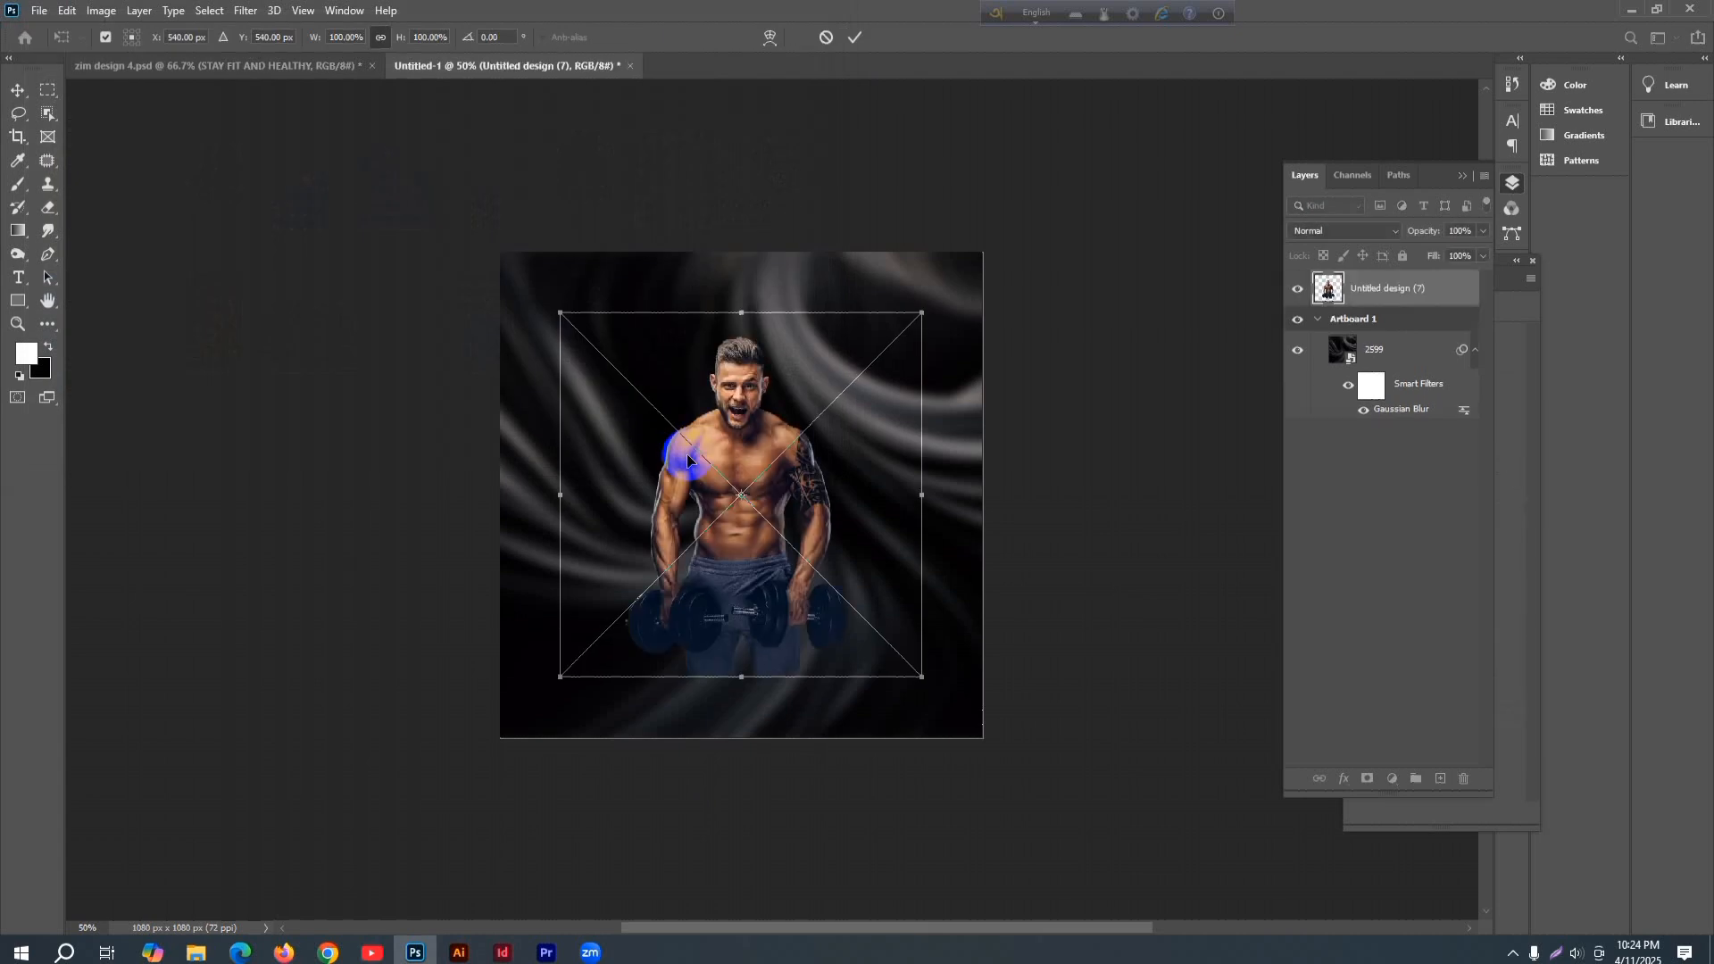
left_click_drag(557, 316, 399, 150)
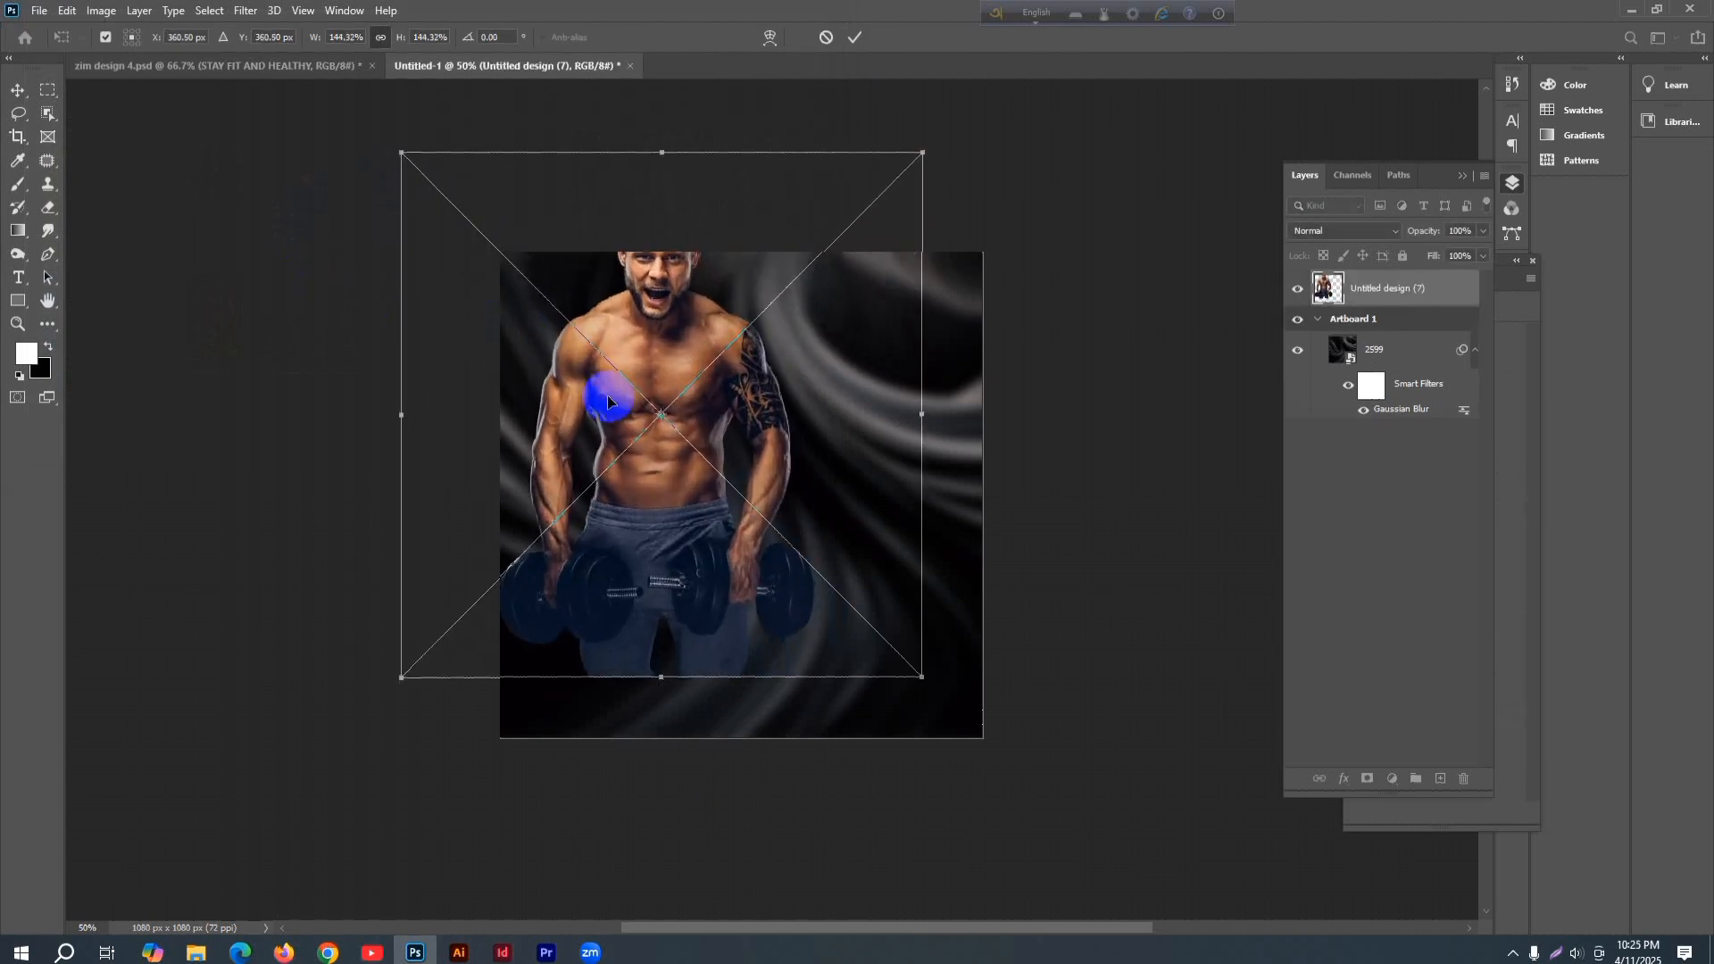
left_click_drag(625, 406, 683, 482)
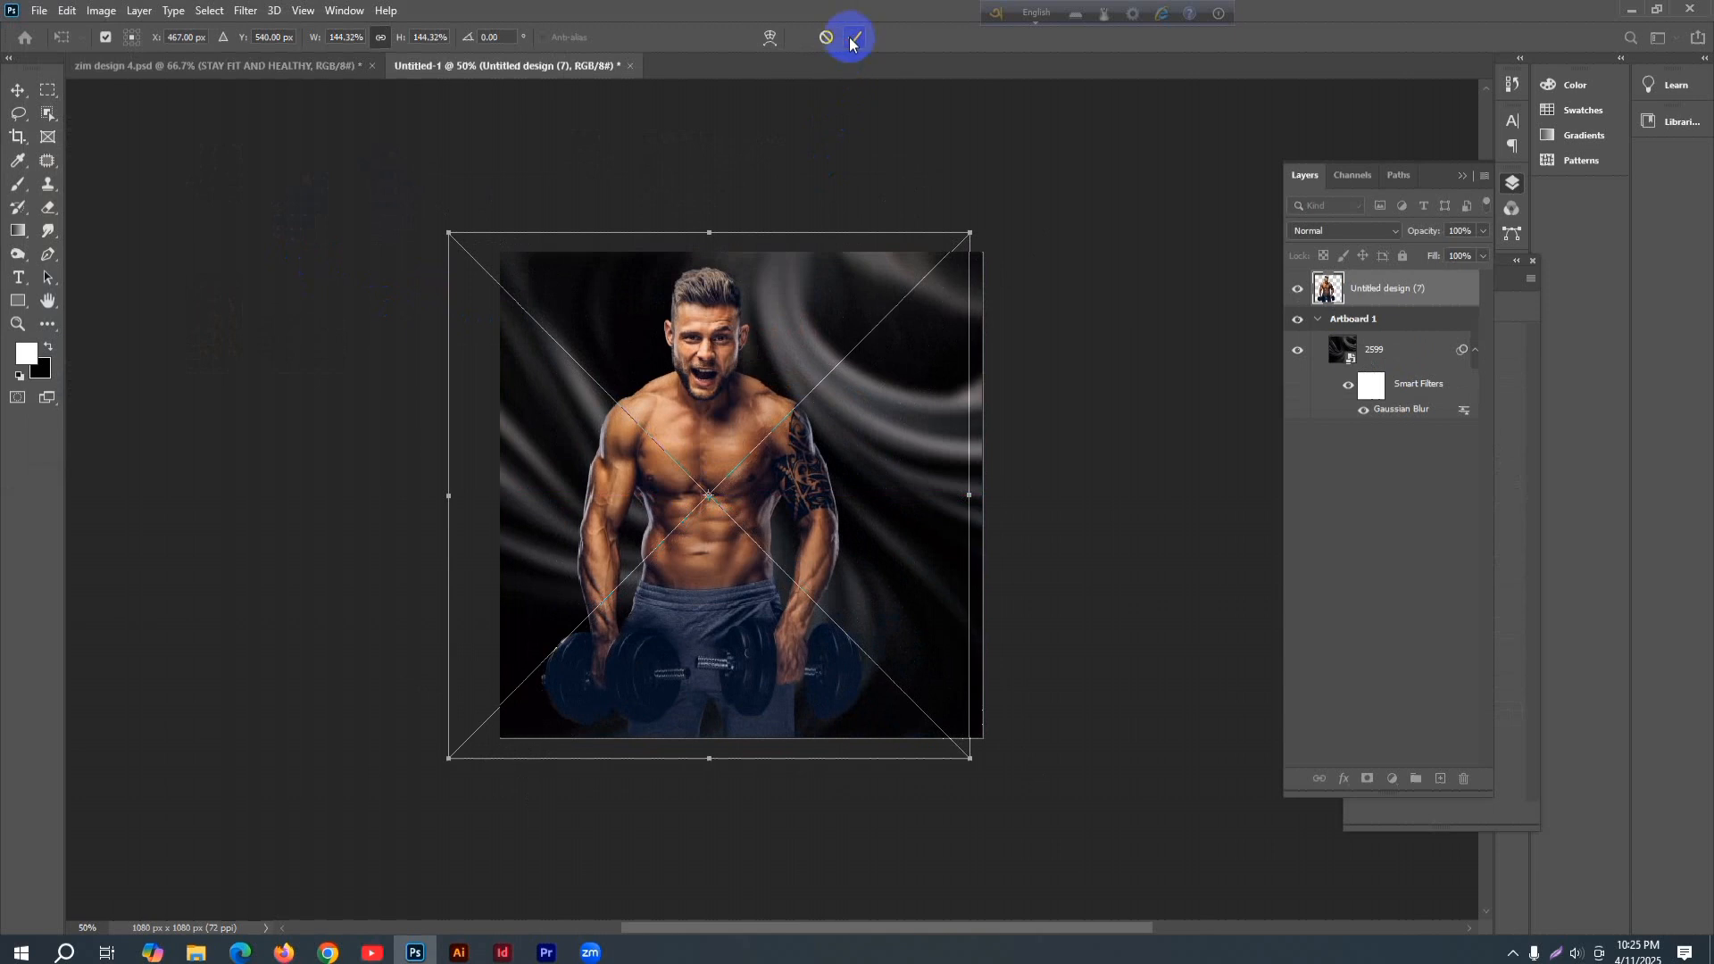
left_click(852, 41)
- Place the whey protein jar image Untitled design (8) from Downloads as an embedded object
left_click(40, 11)
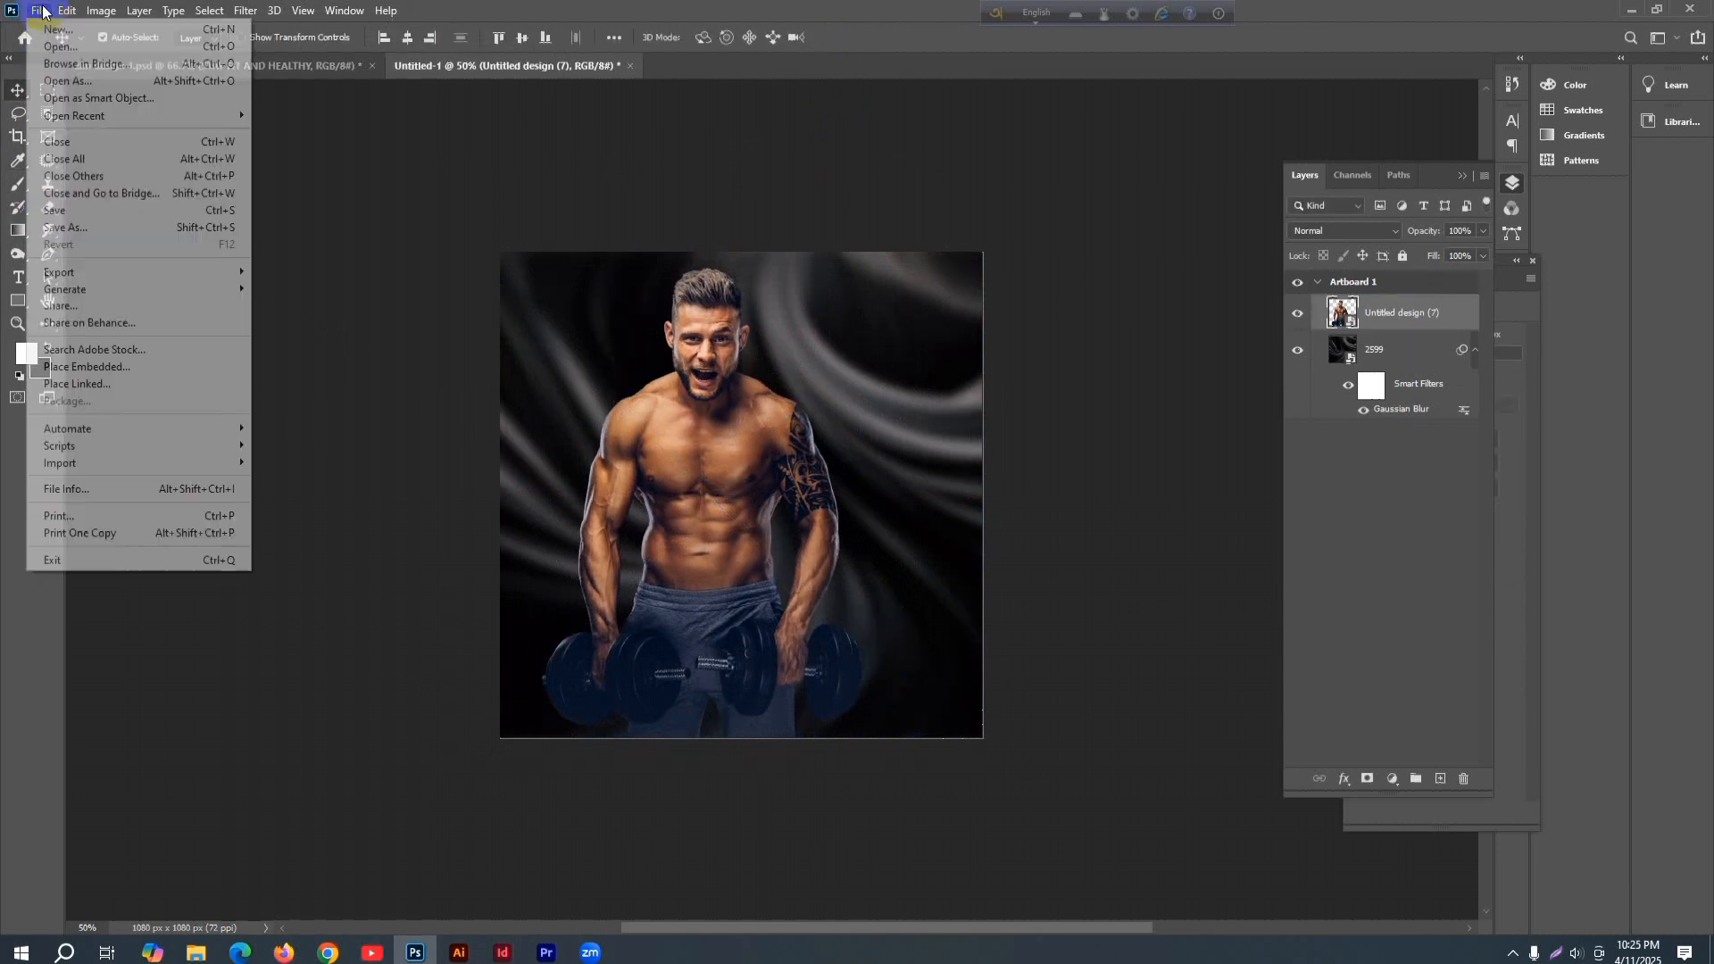
left_click(89, 370)
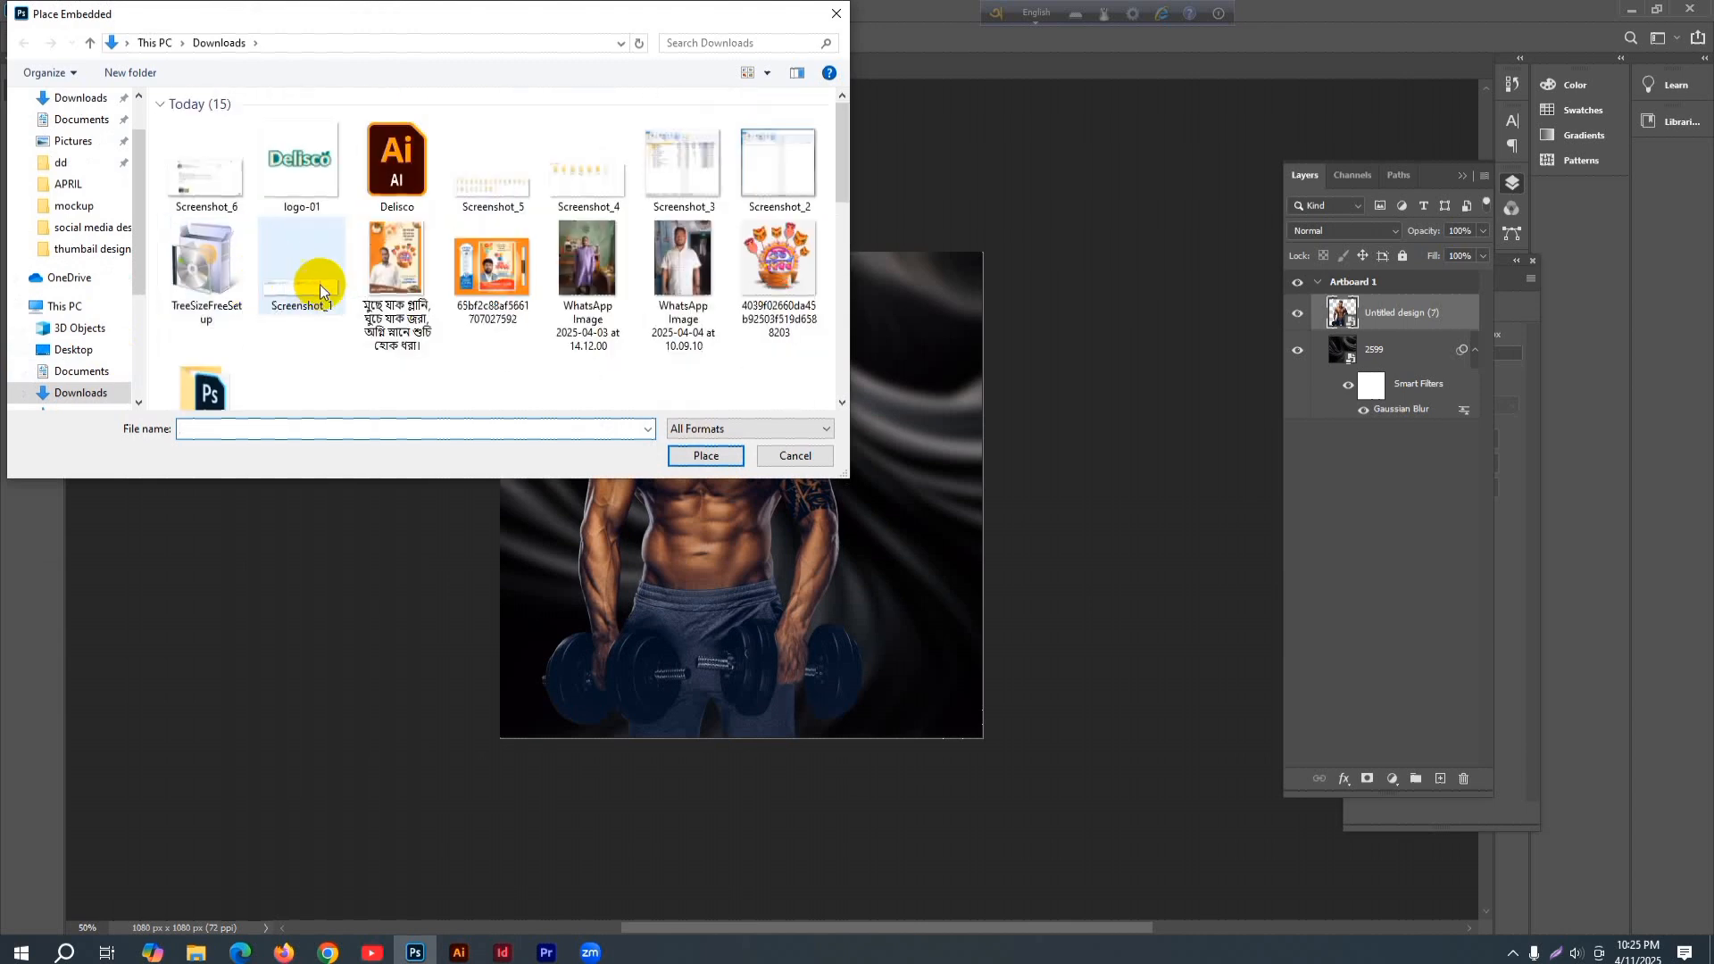
scroll(319, 284, "down", 5)
scroll(611, 222, "up", 5)
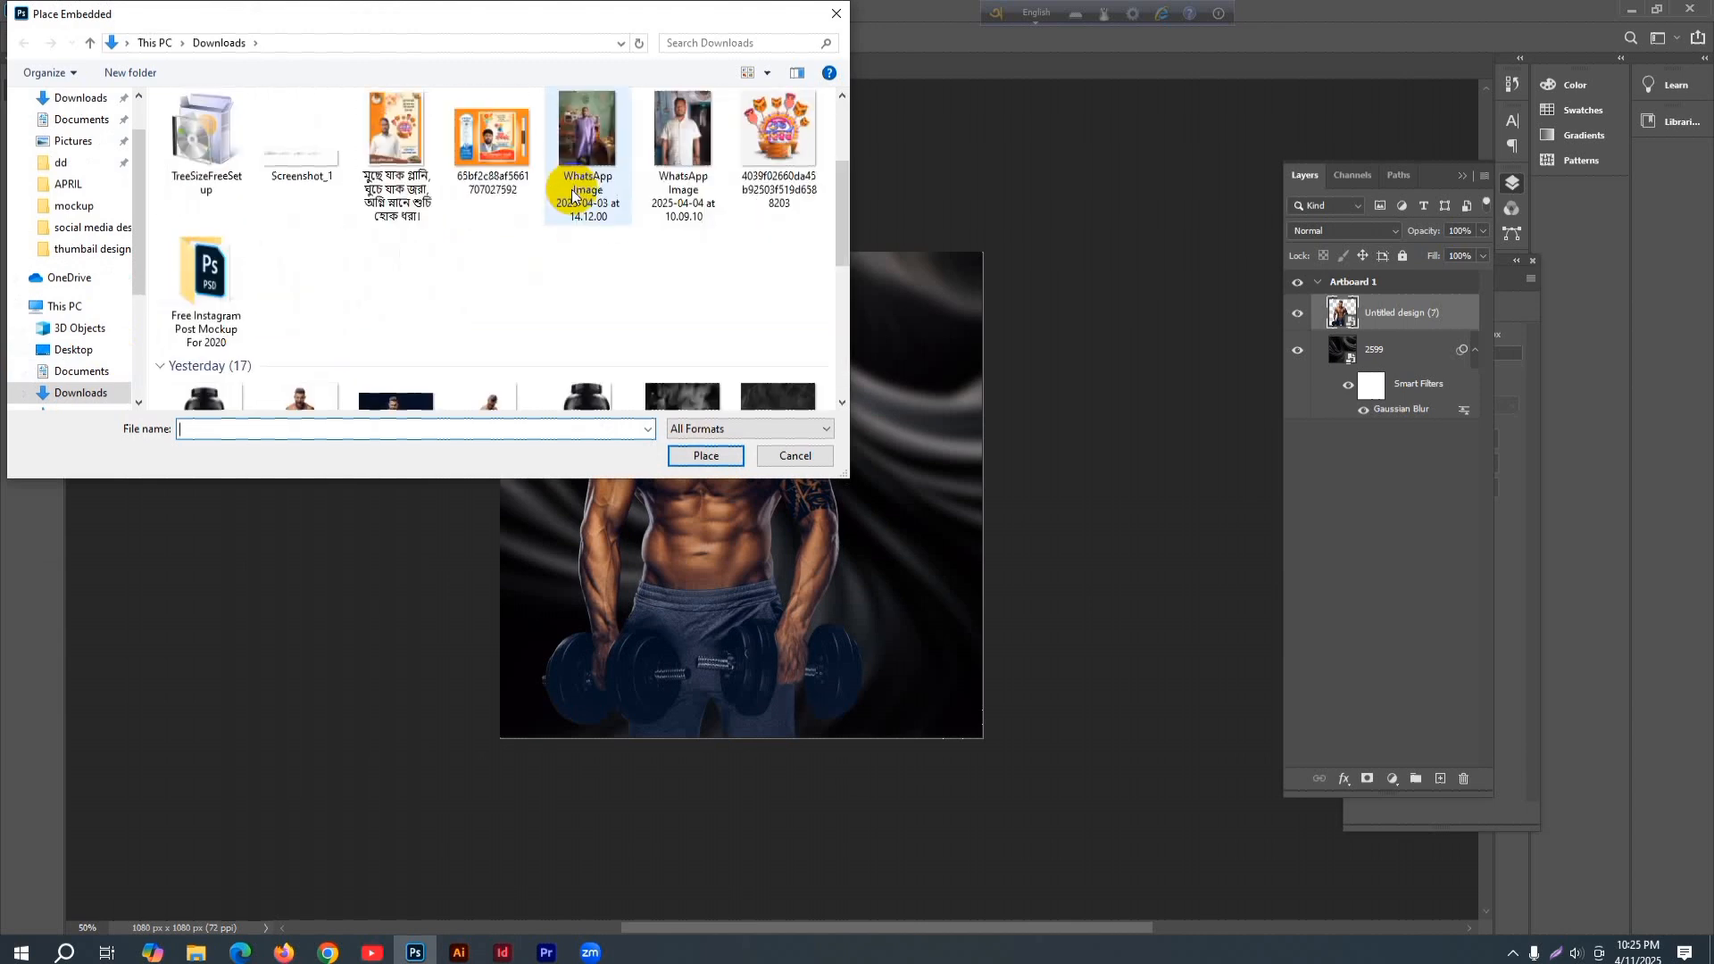
scroll(402, 223, "down", 2)
left_click(205, 179)
left_click(705, 456)
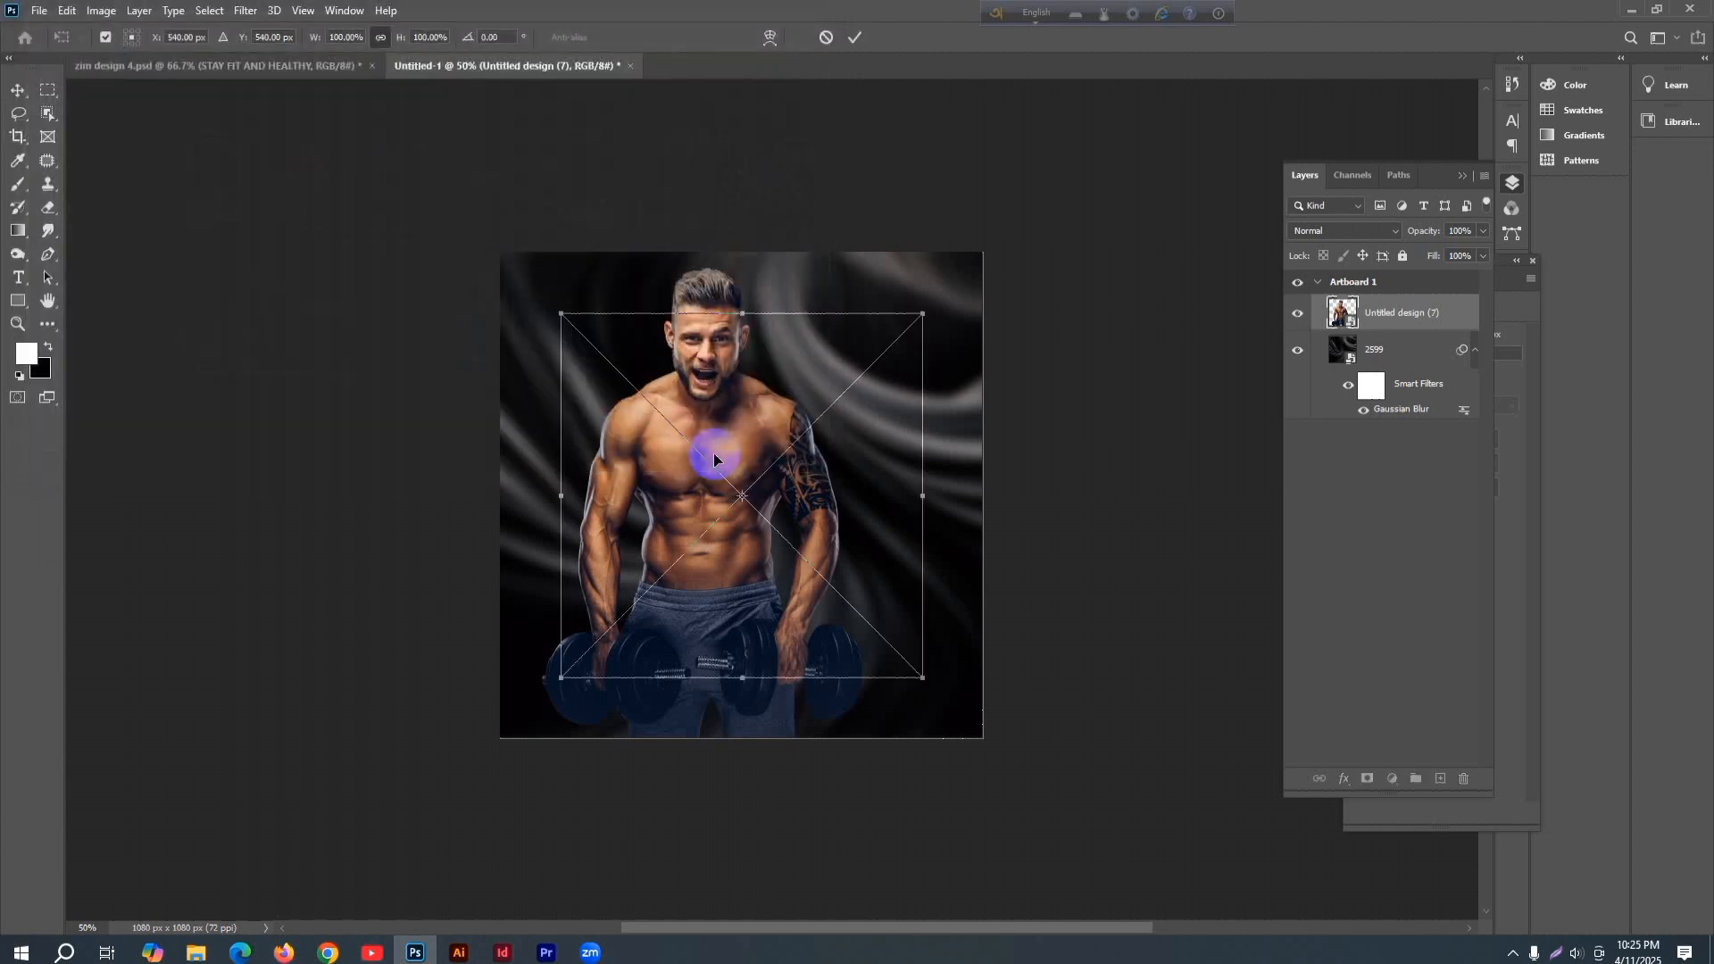
- Tilt the whey jar into the artboard's lower-right corner and put its layer beneath the bodybuilder layer
left_click_drag(929, 693, 758, 700)
left_click_drag(668, 494, 762, 708)
left_click(852, 39)
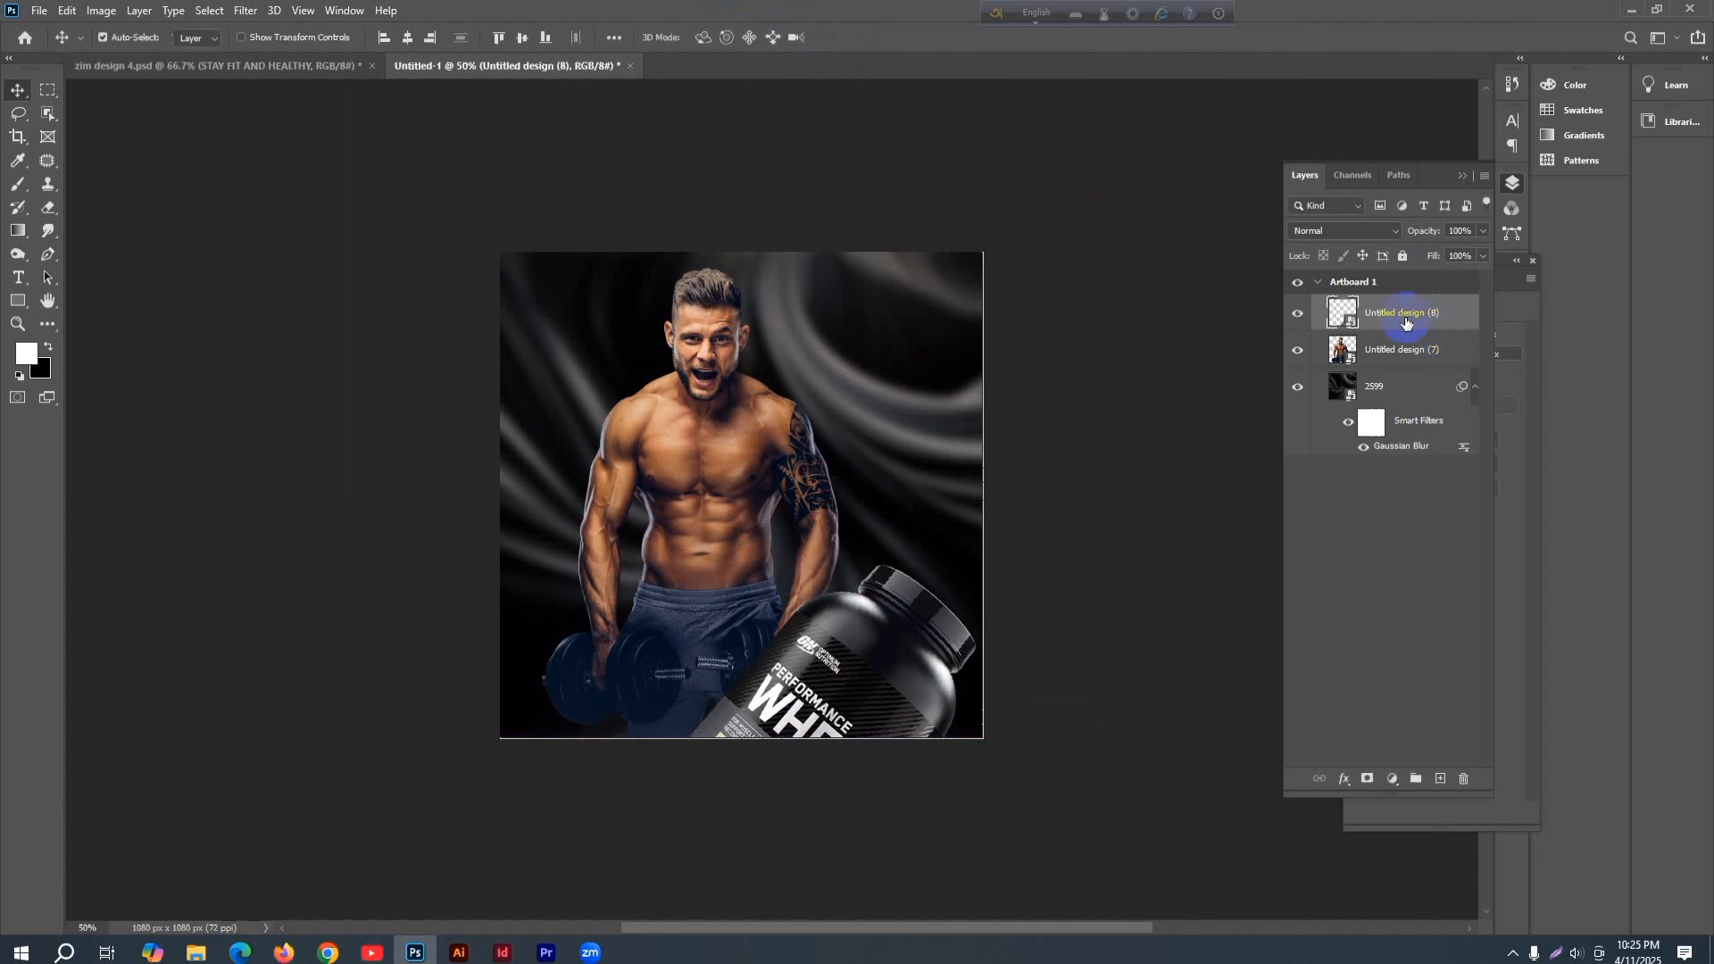
left_click_drag(1402, 326, 1385, 368)
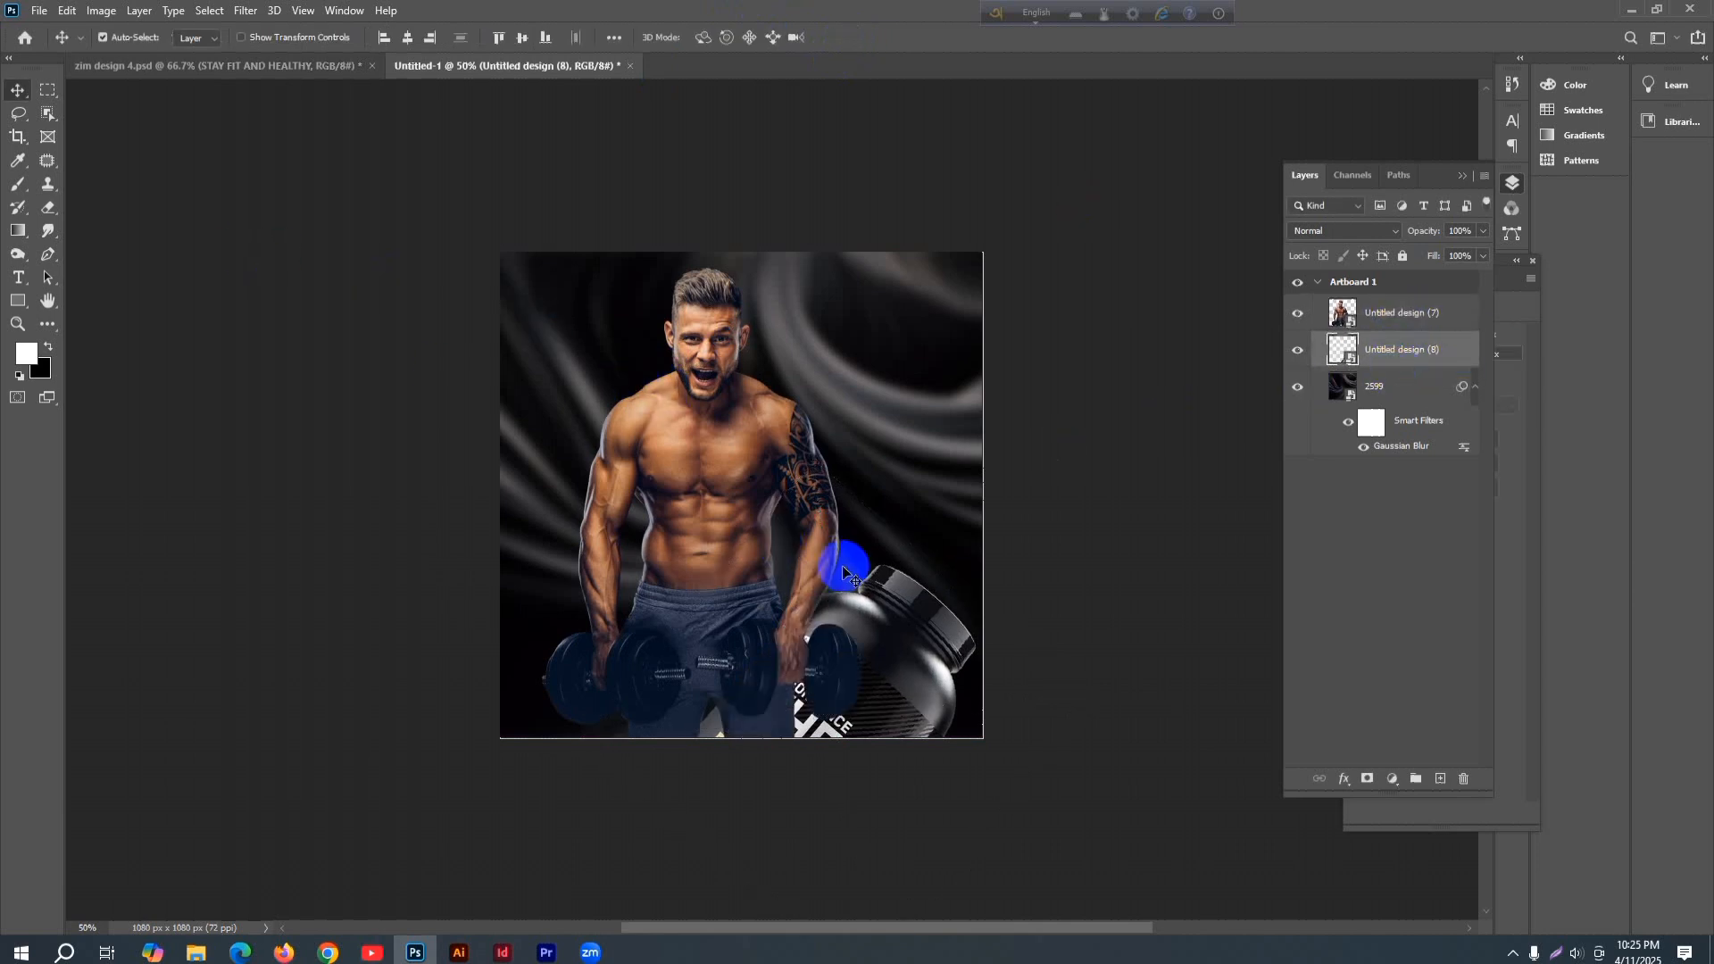
- Place the beef-protein-1816g image from Downloads as an embedded object above the whey jar layer
left_click(40, 9)
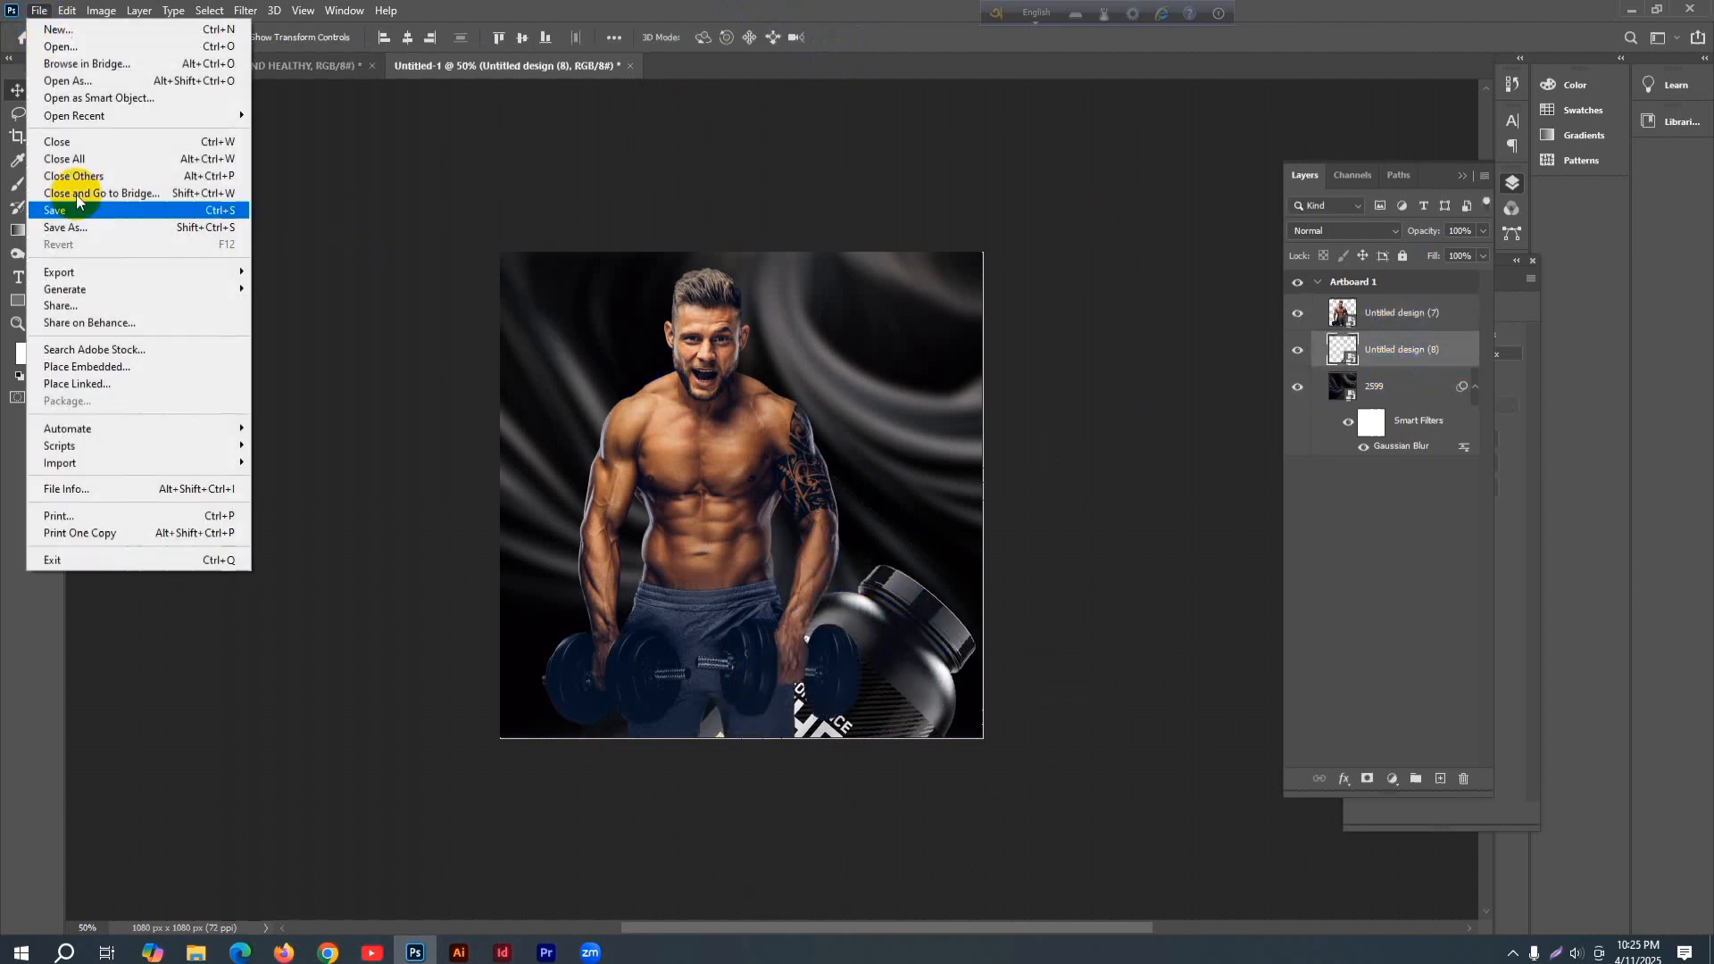
left_click(76, 362)
scroll(267, 295, "down", 5)
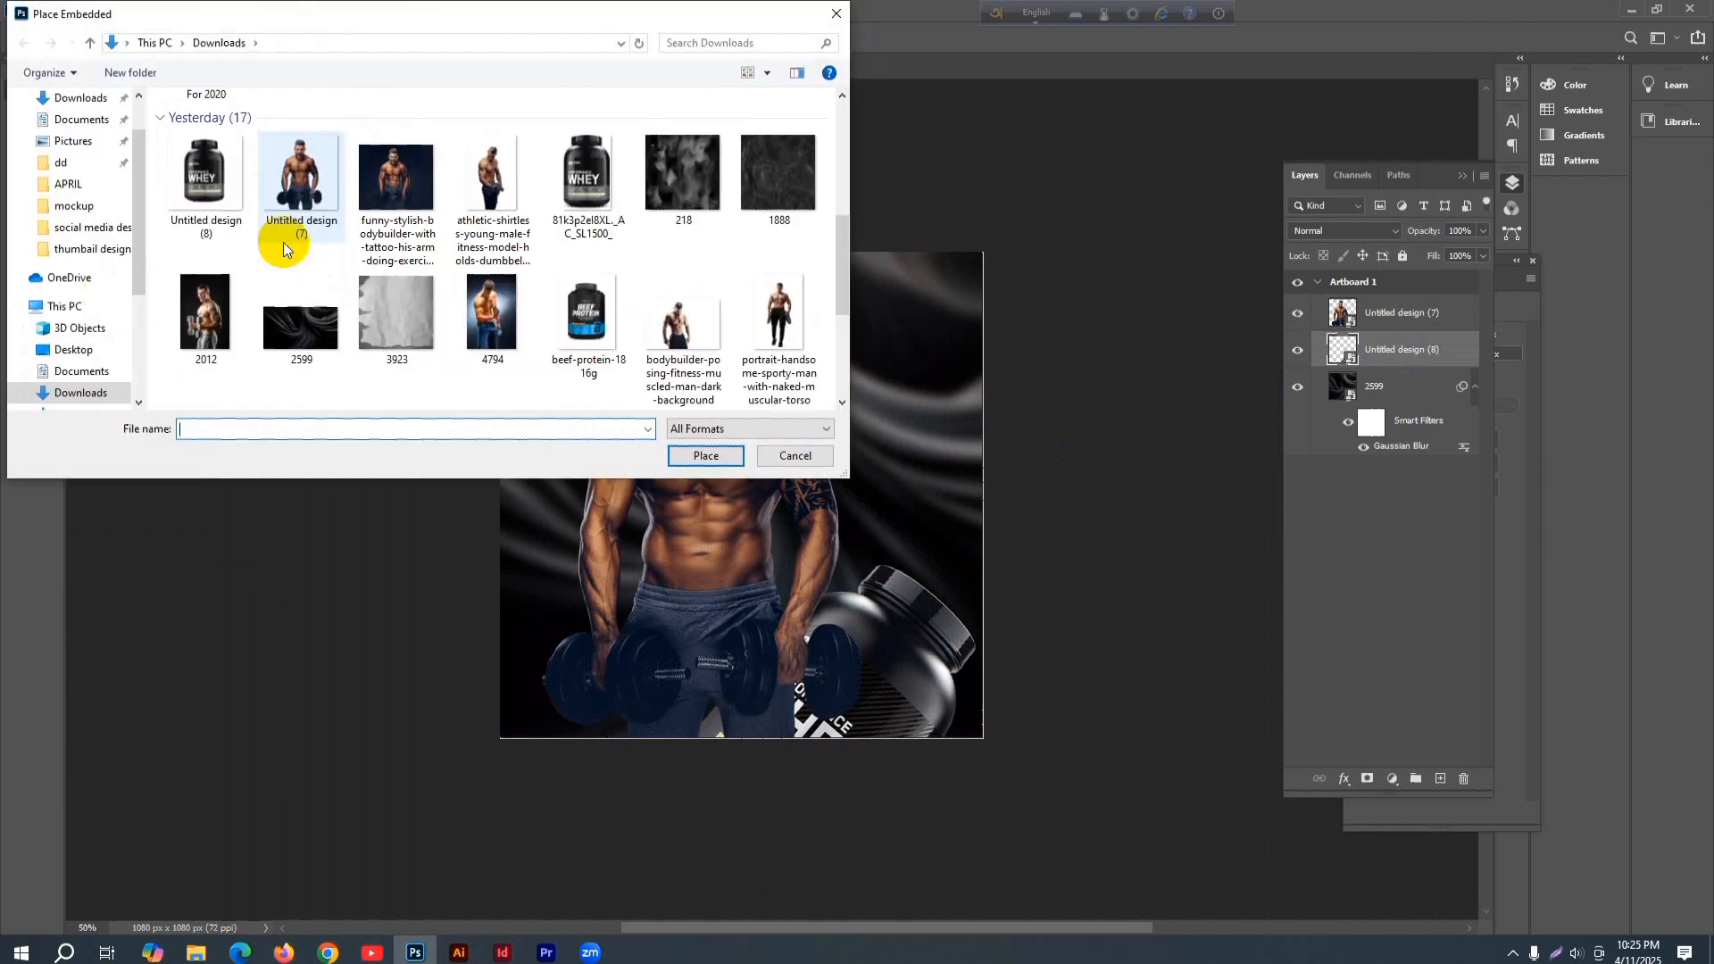
left_click(576, 308)
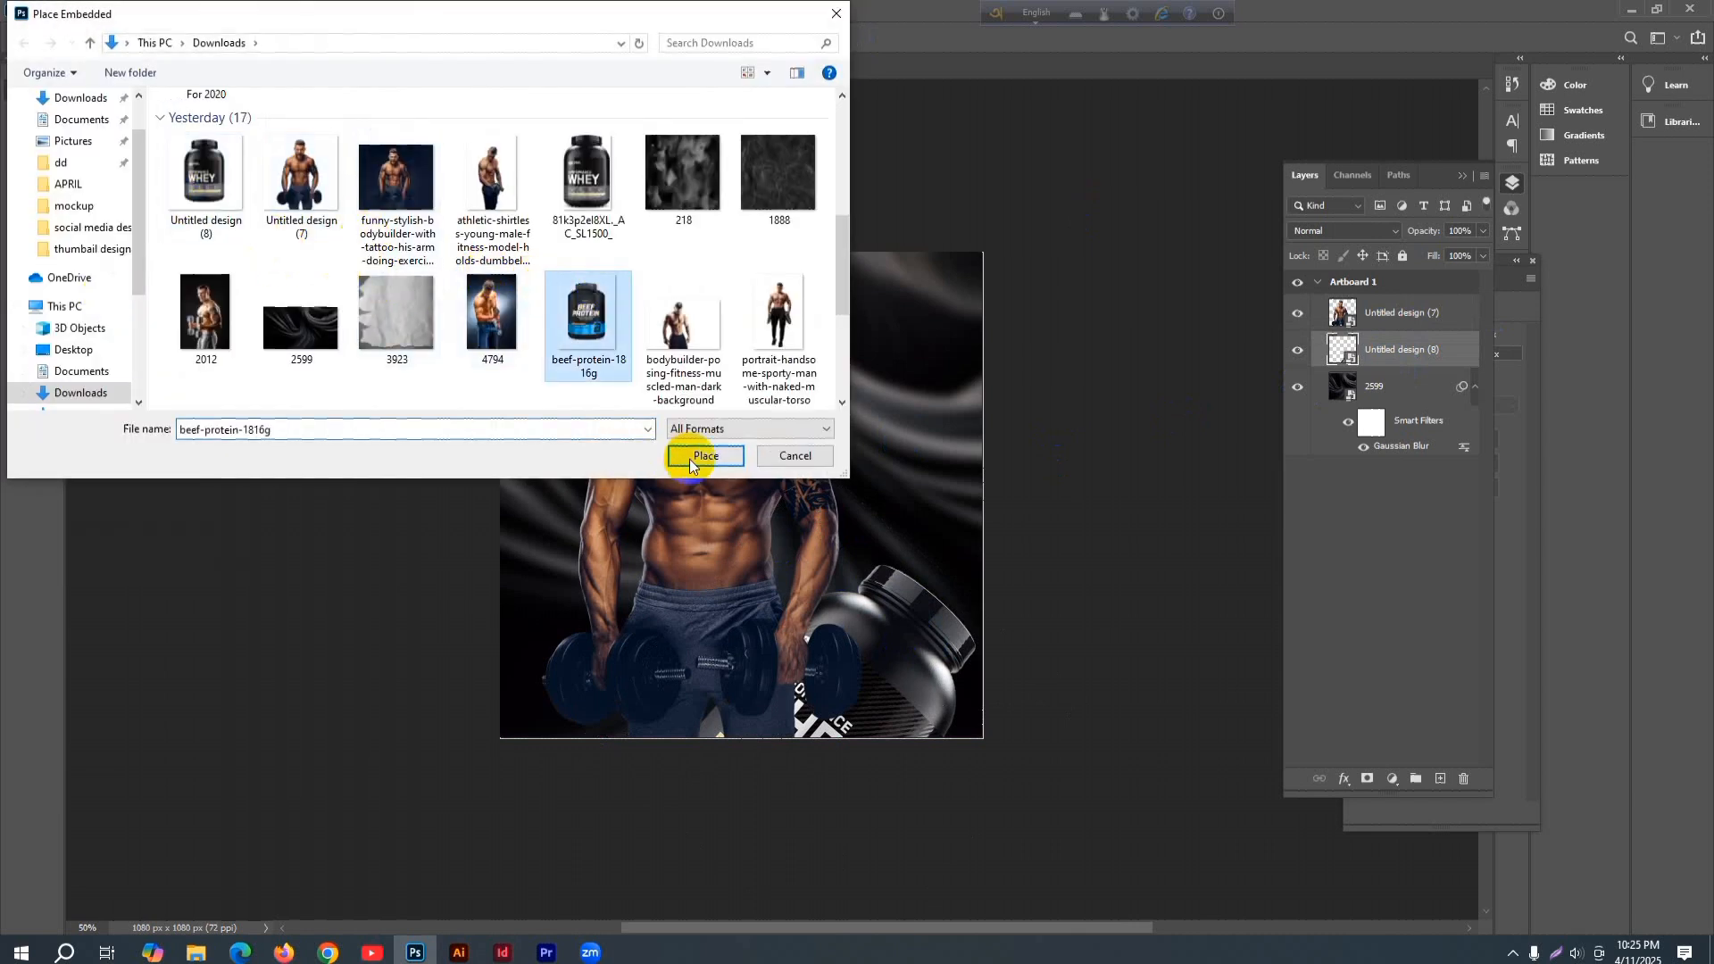
left_click(706, 456)
- Rotate the beef protein jar by about 48° and position it partly outside the artboard's upper-left corner
left_click_drag(956, 295, 1053, 484)
left_click_drag(856, 423, 575, 207)
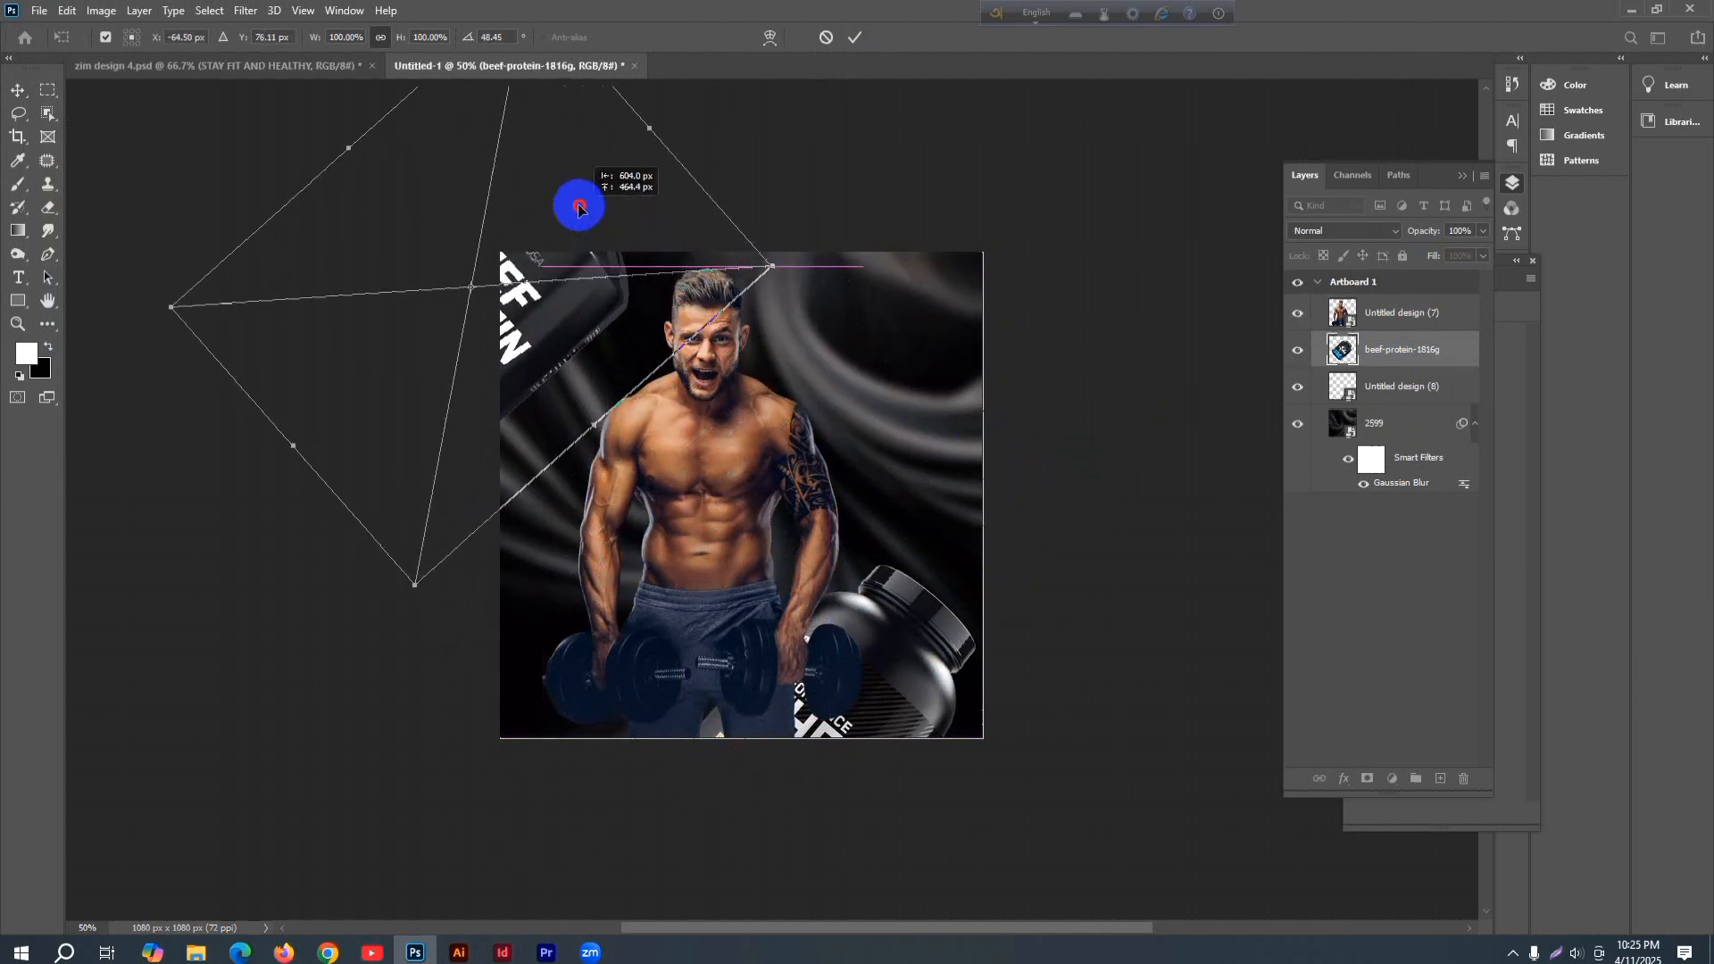
left_click_drag(756, 269, 540, 269)
left_click(864, 52)
- Apply a Gaussian Blur of about 5.2 pixels to the beef-protein-1816g layer, and nudge the bodybuilder slightly right and down
left_click(245, 10)
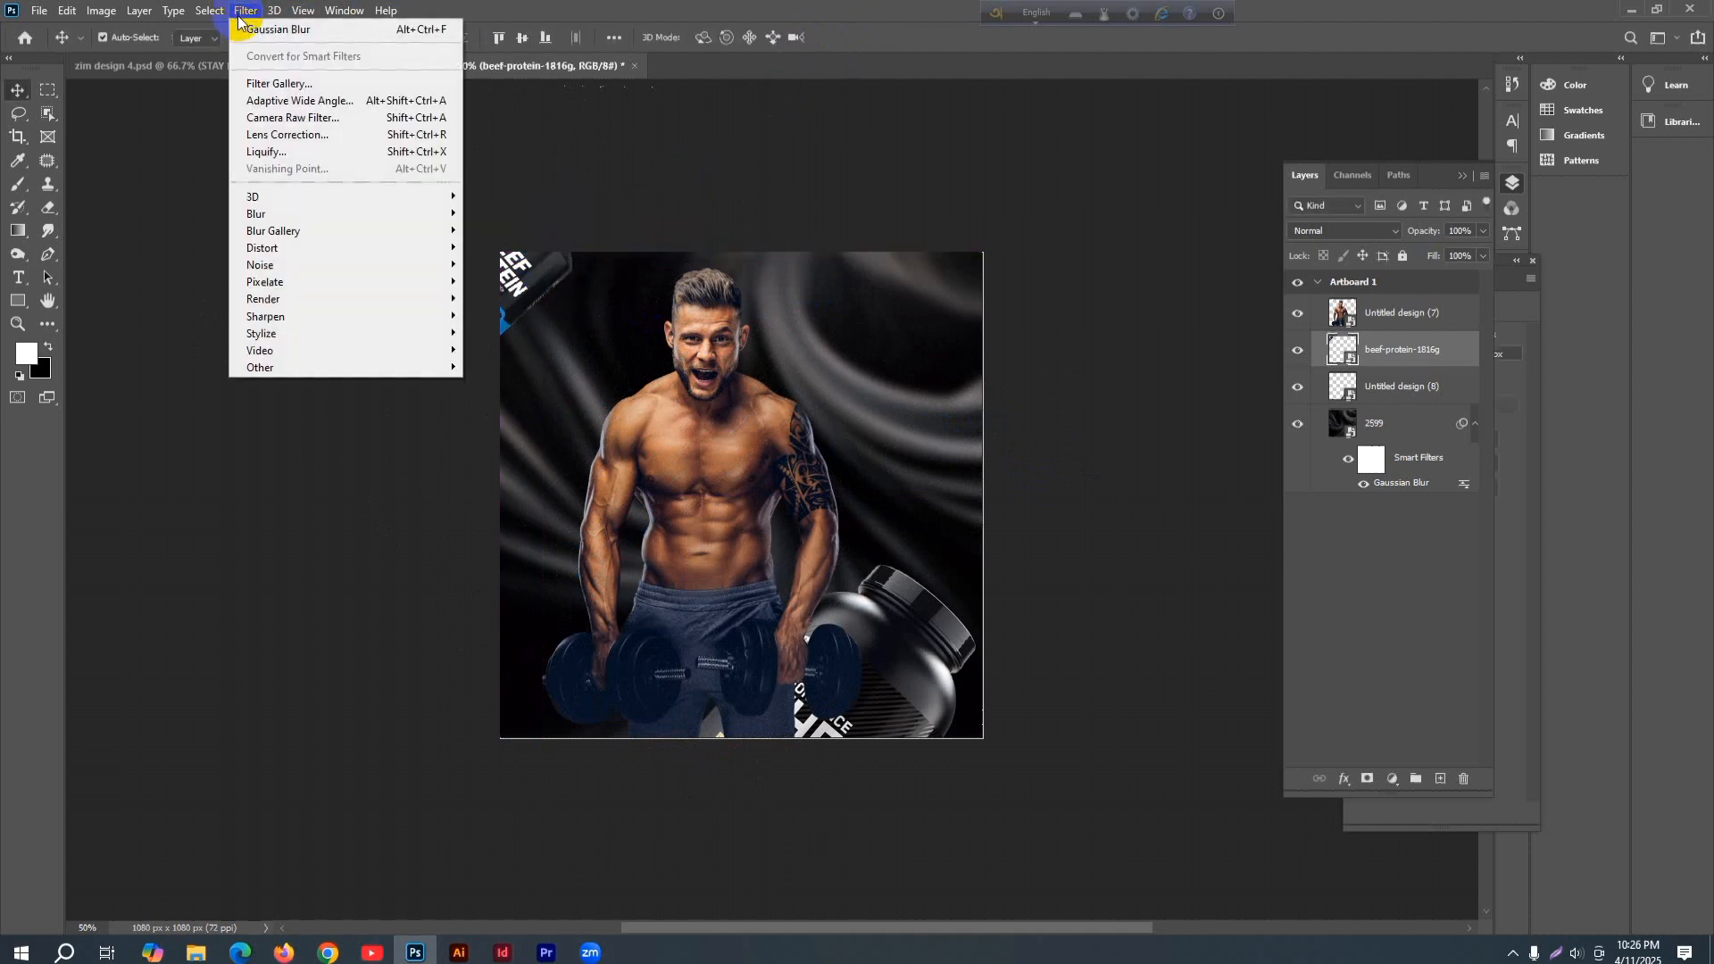
mouse_move(268, 214)
left_click(545, 282)
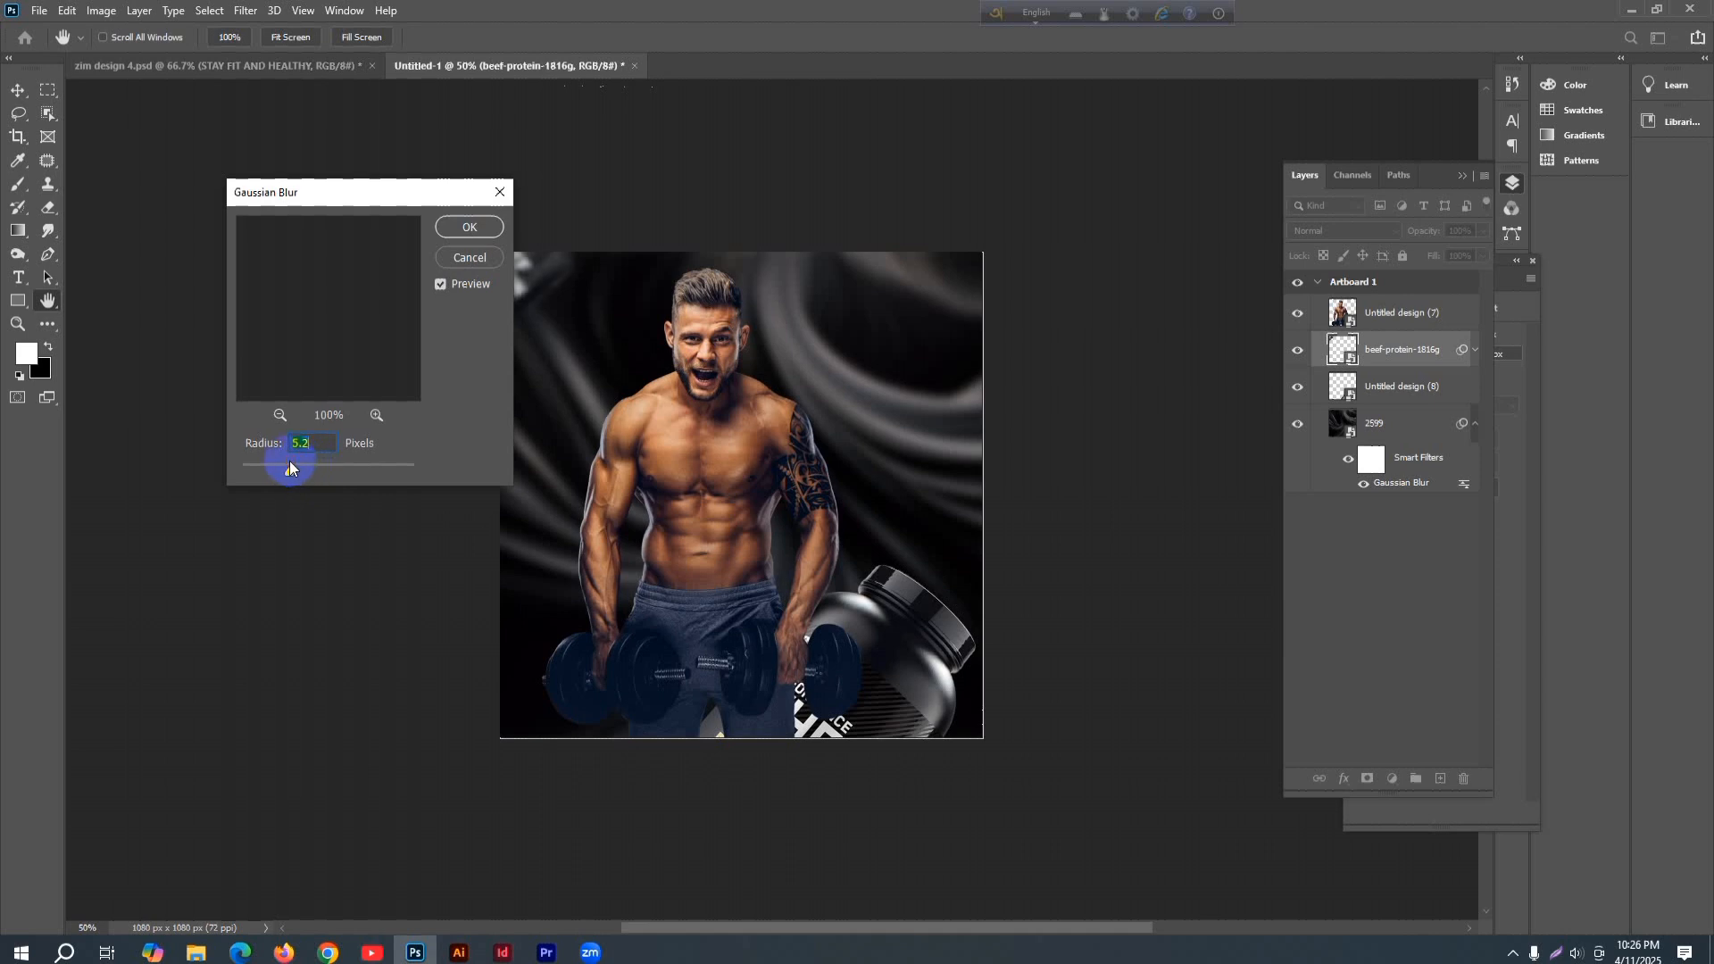
left_click(469, 228)
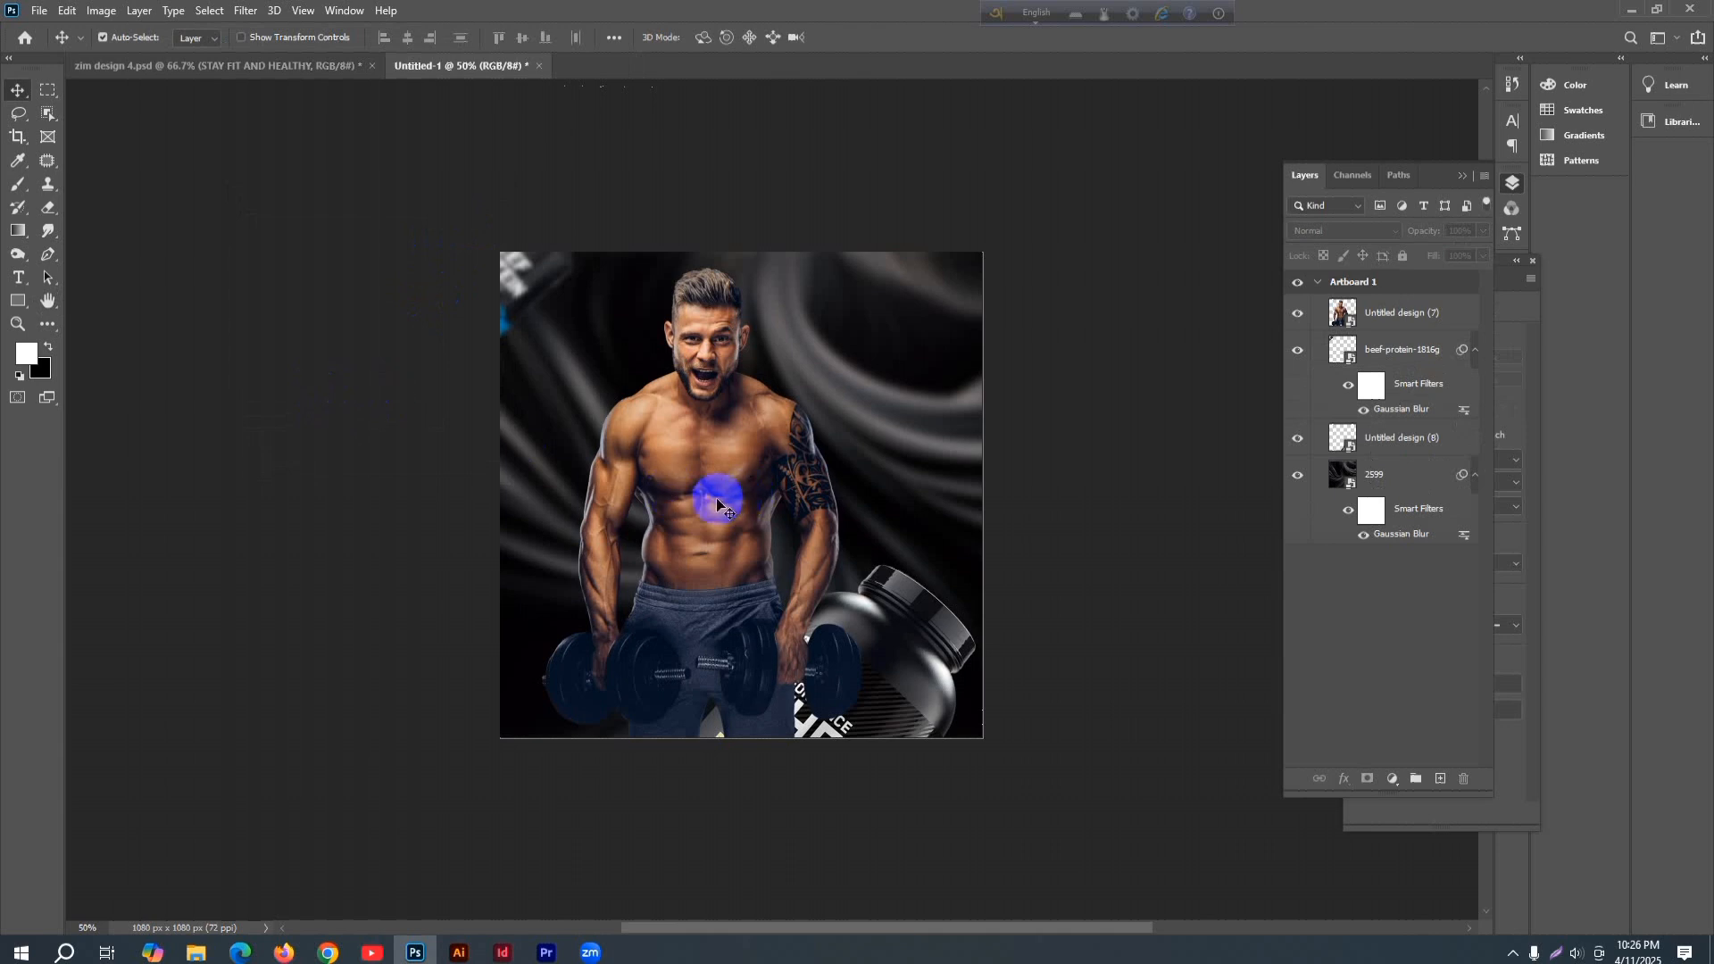
left_click_drag(711, 491, 708, 505)
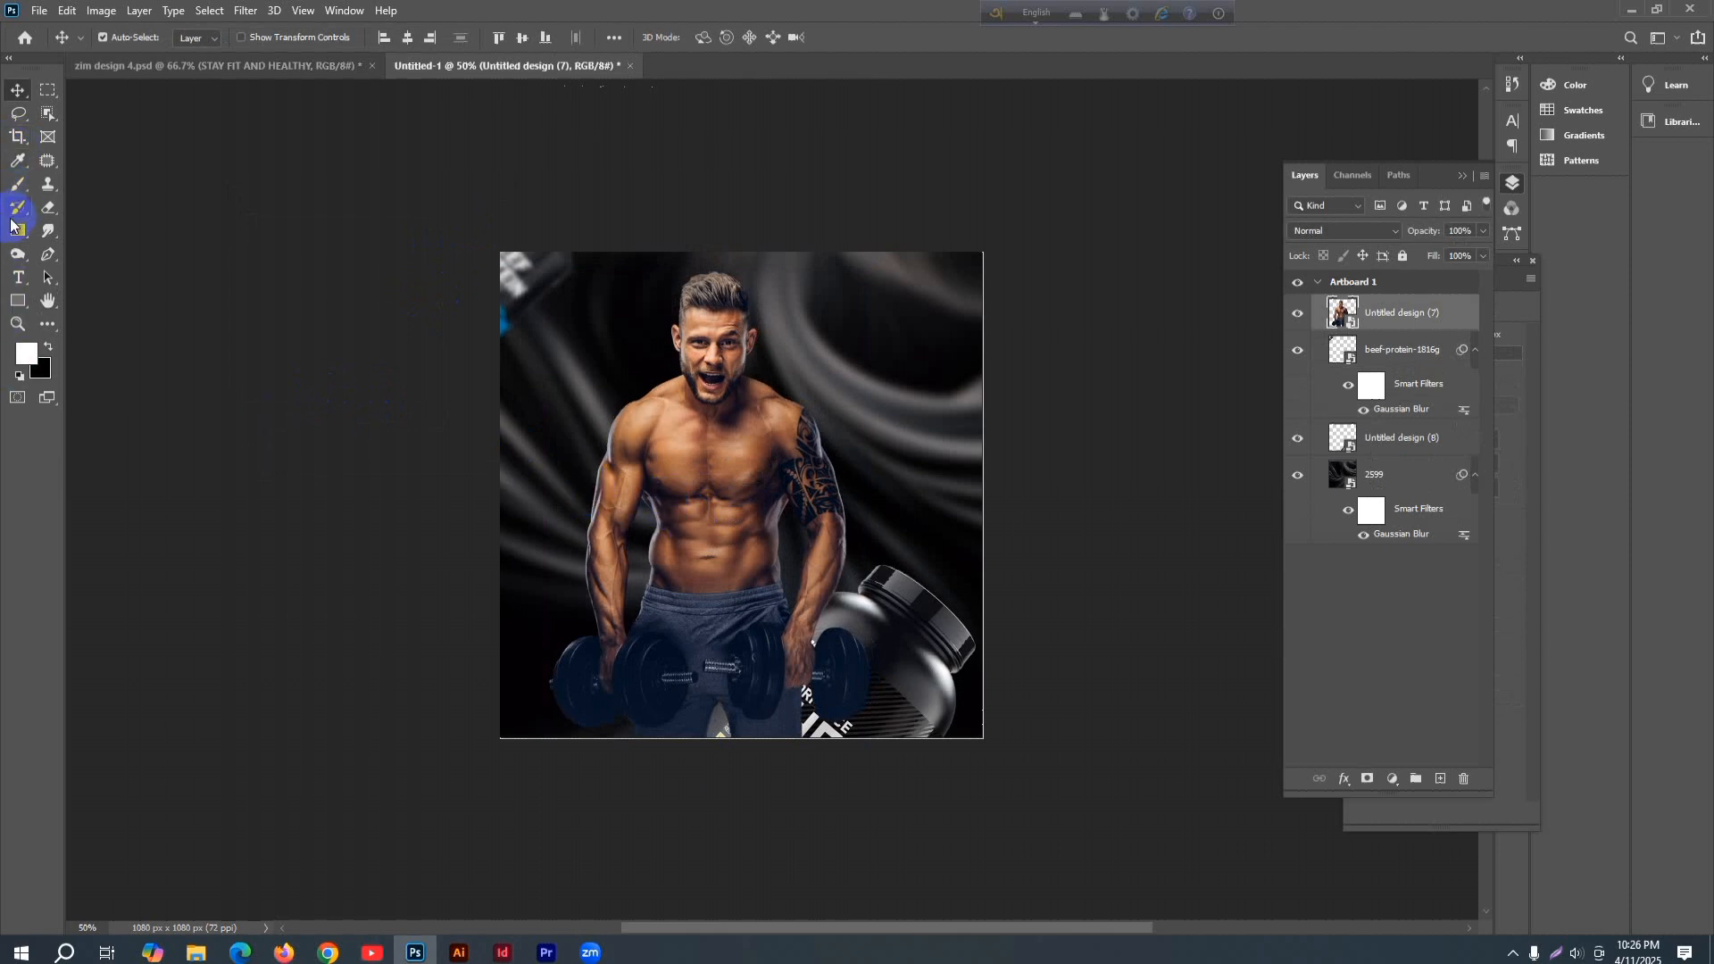
- Draw a rectangle shape about 439 × 1334 px over the left third of the artboard, extending past its top and bottom
left_click(16, 231)
left_click(16, 300)
left_click(86, 302)
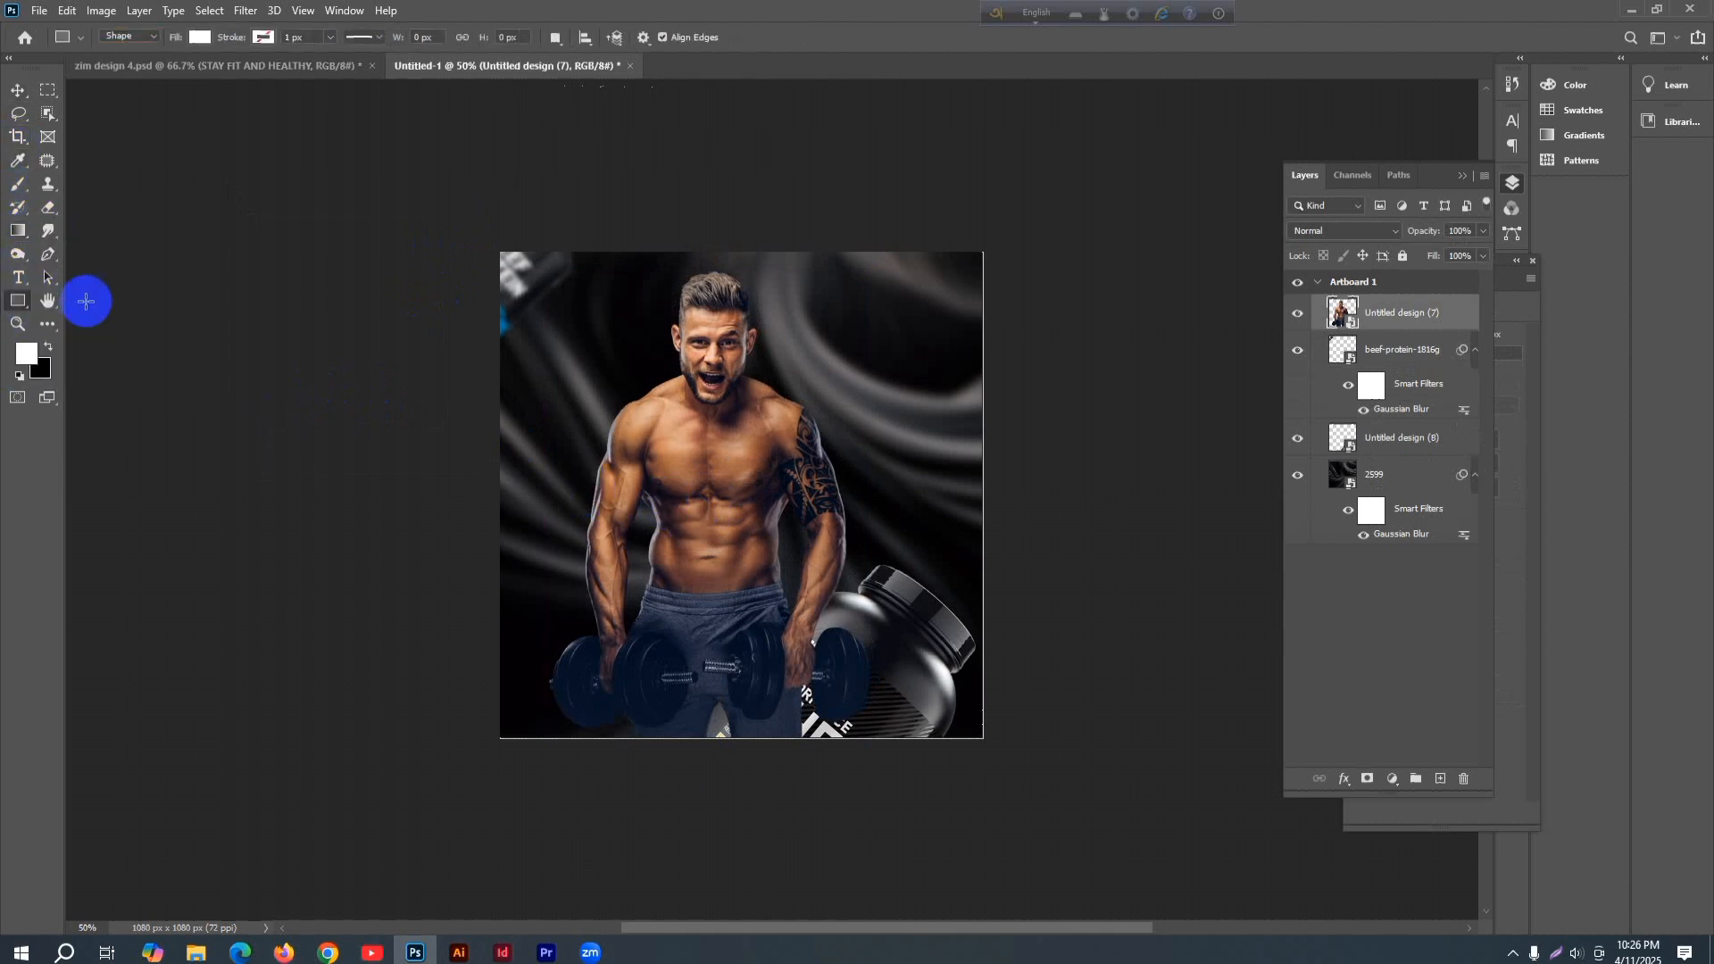
left_click_drag(469, 206, 664, 805)
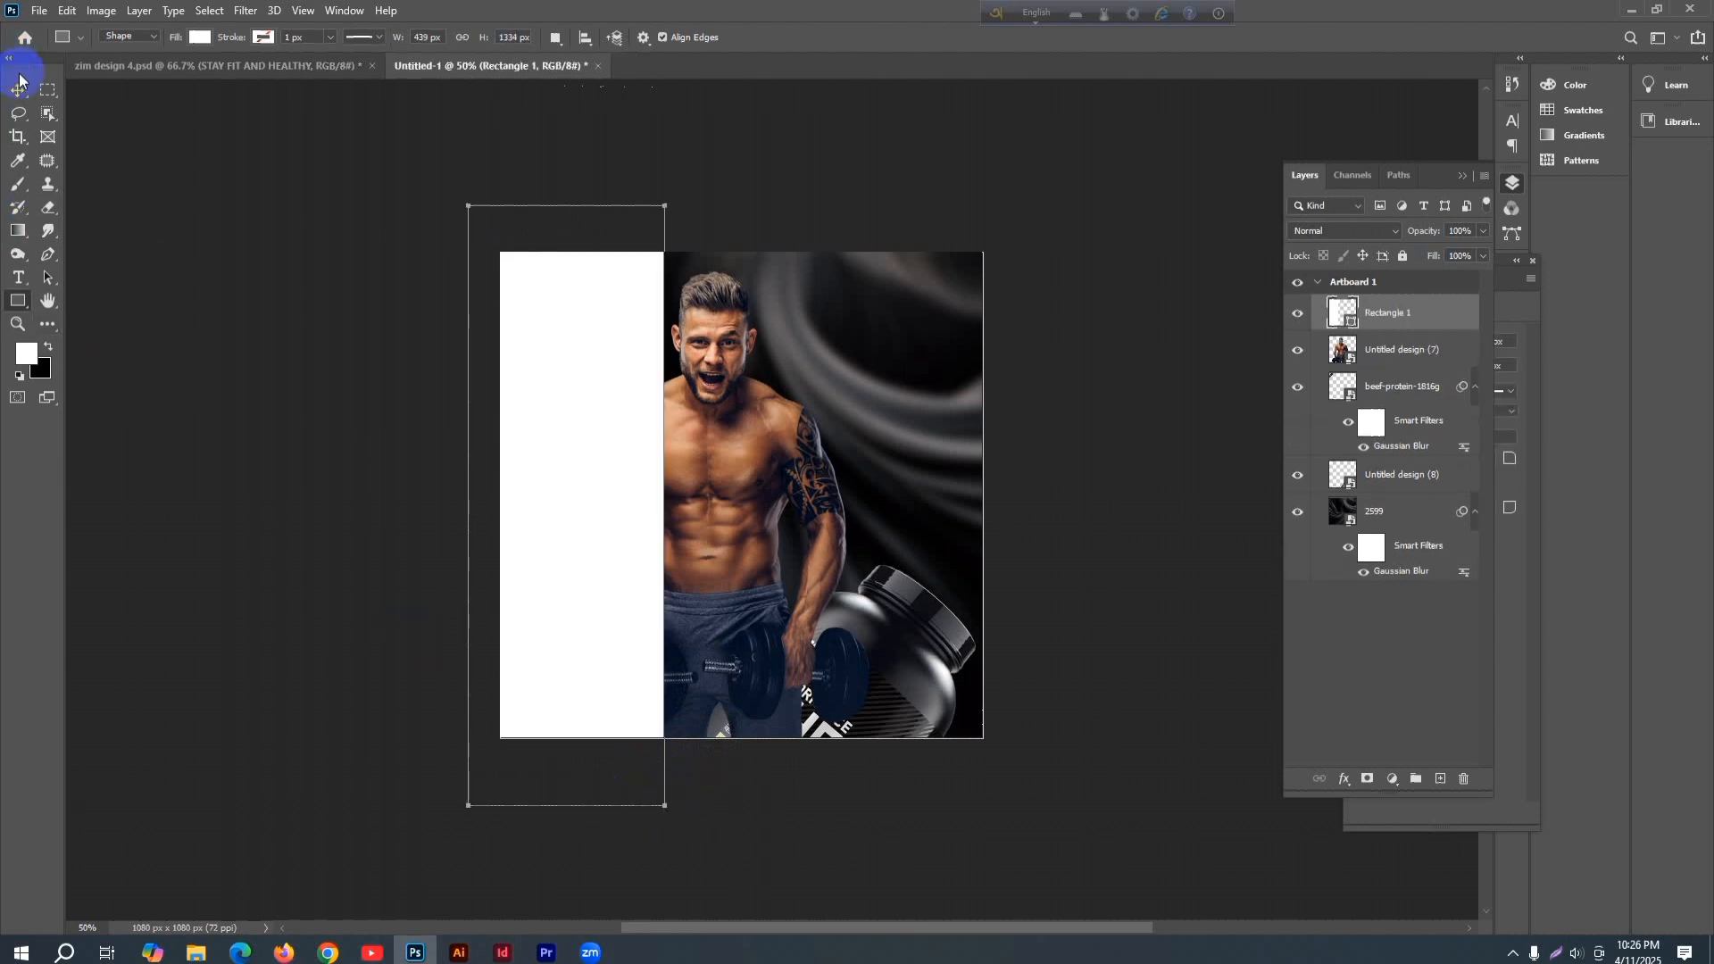
- Set the foreground colour to orange ffa200 and fill the rectangle with it
left_click(25, 353)
left_click(301, 474)
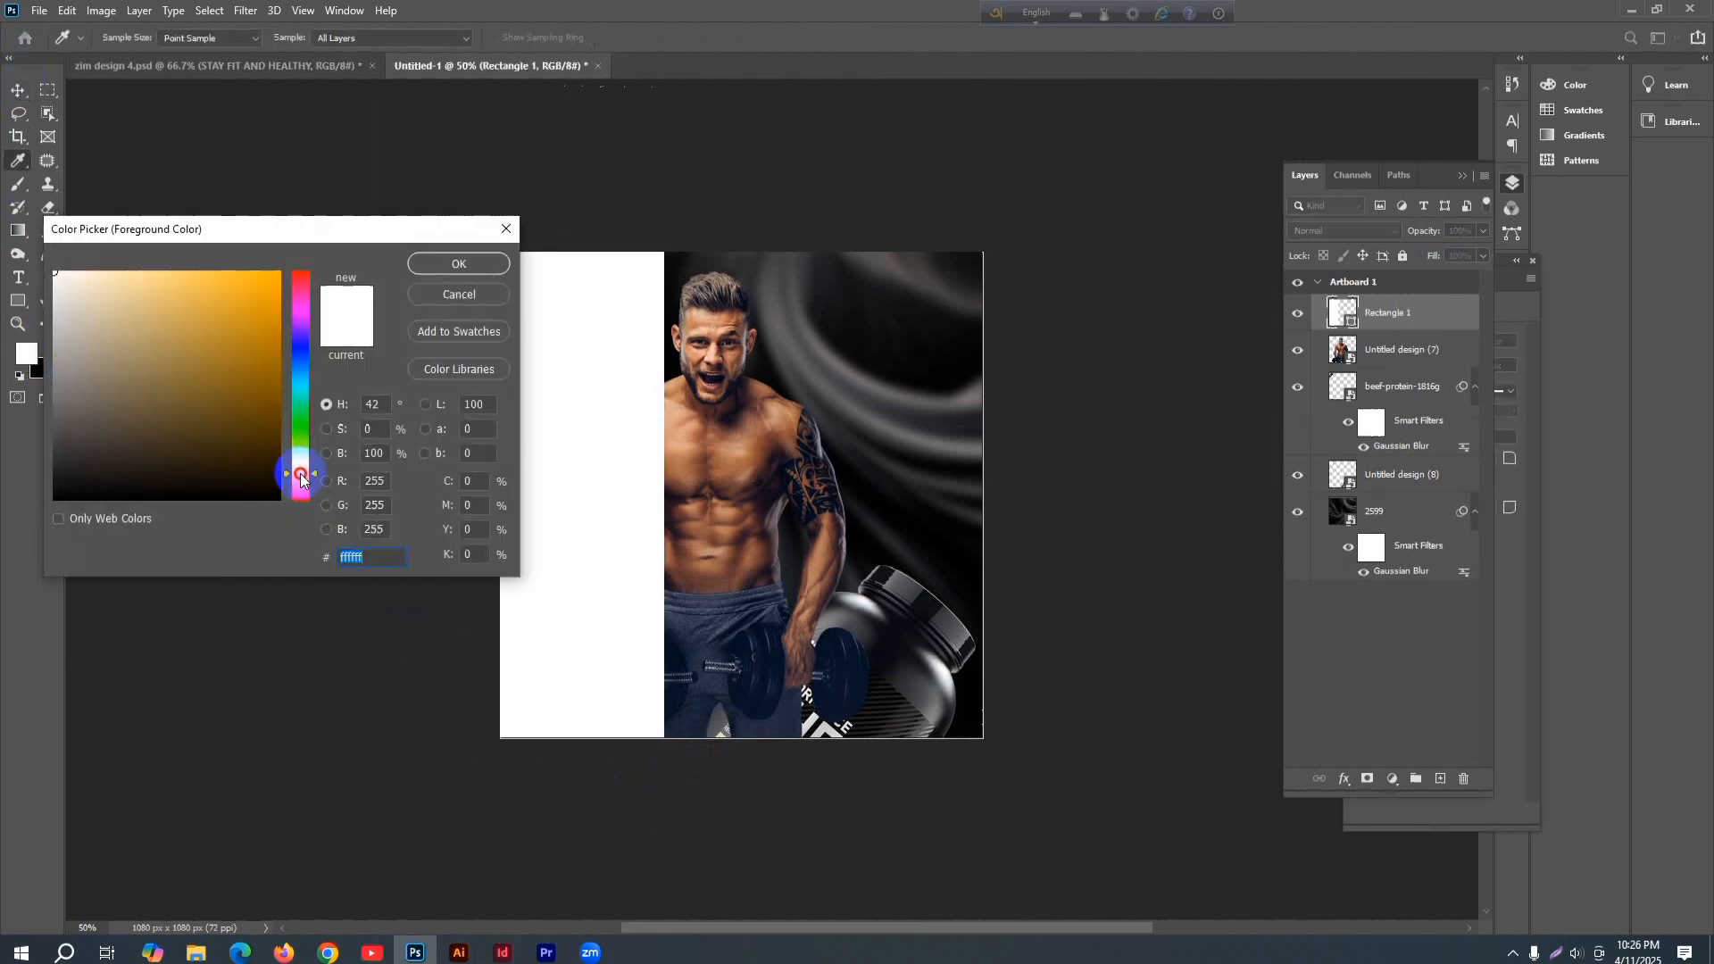
left_click_drag(280, 271, 295, 268)
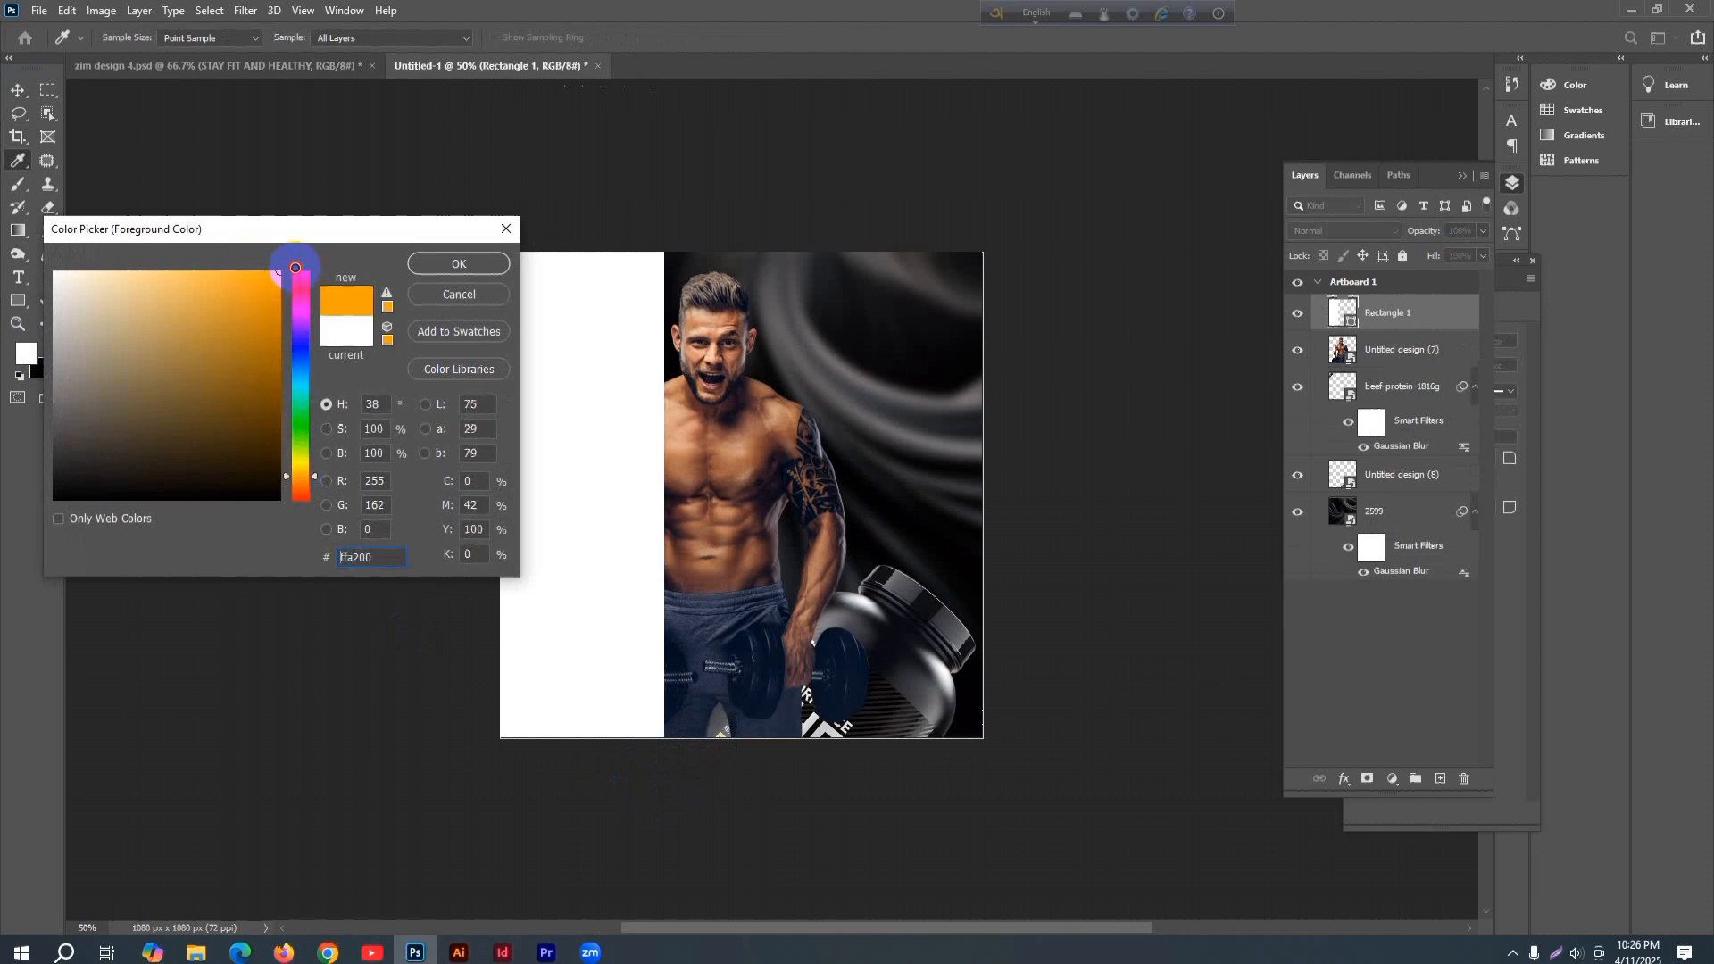
left_click(453, 263)
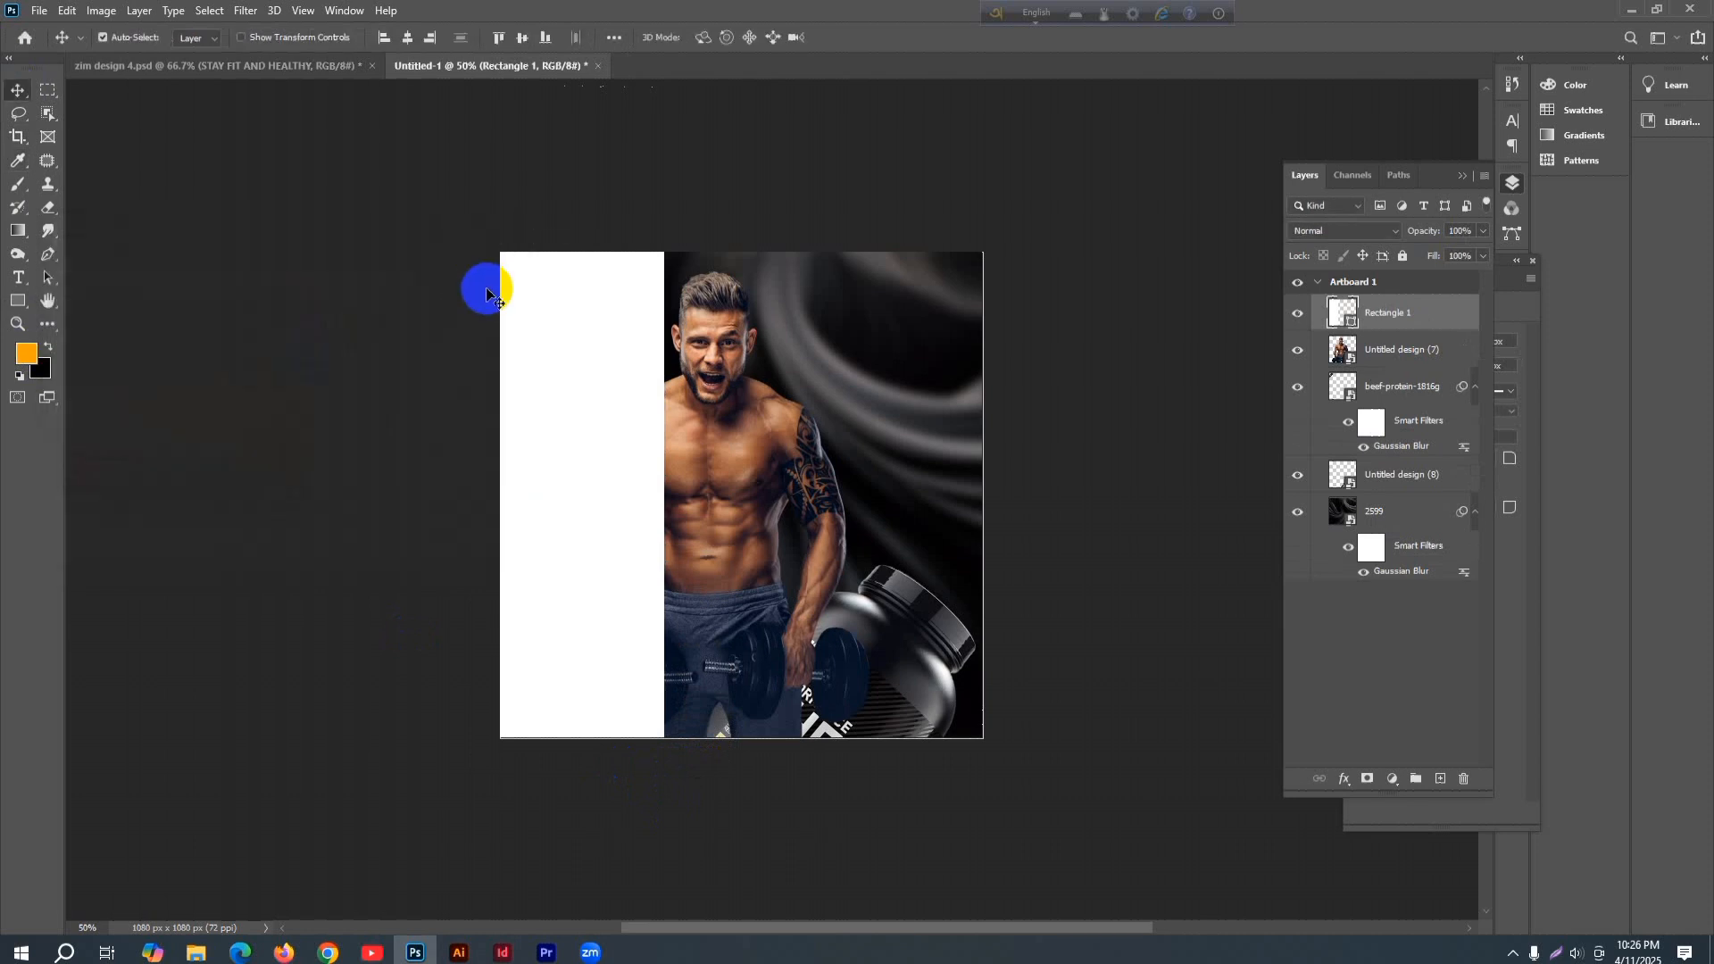
key("alt+BackSpace")
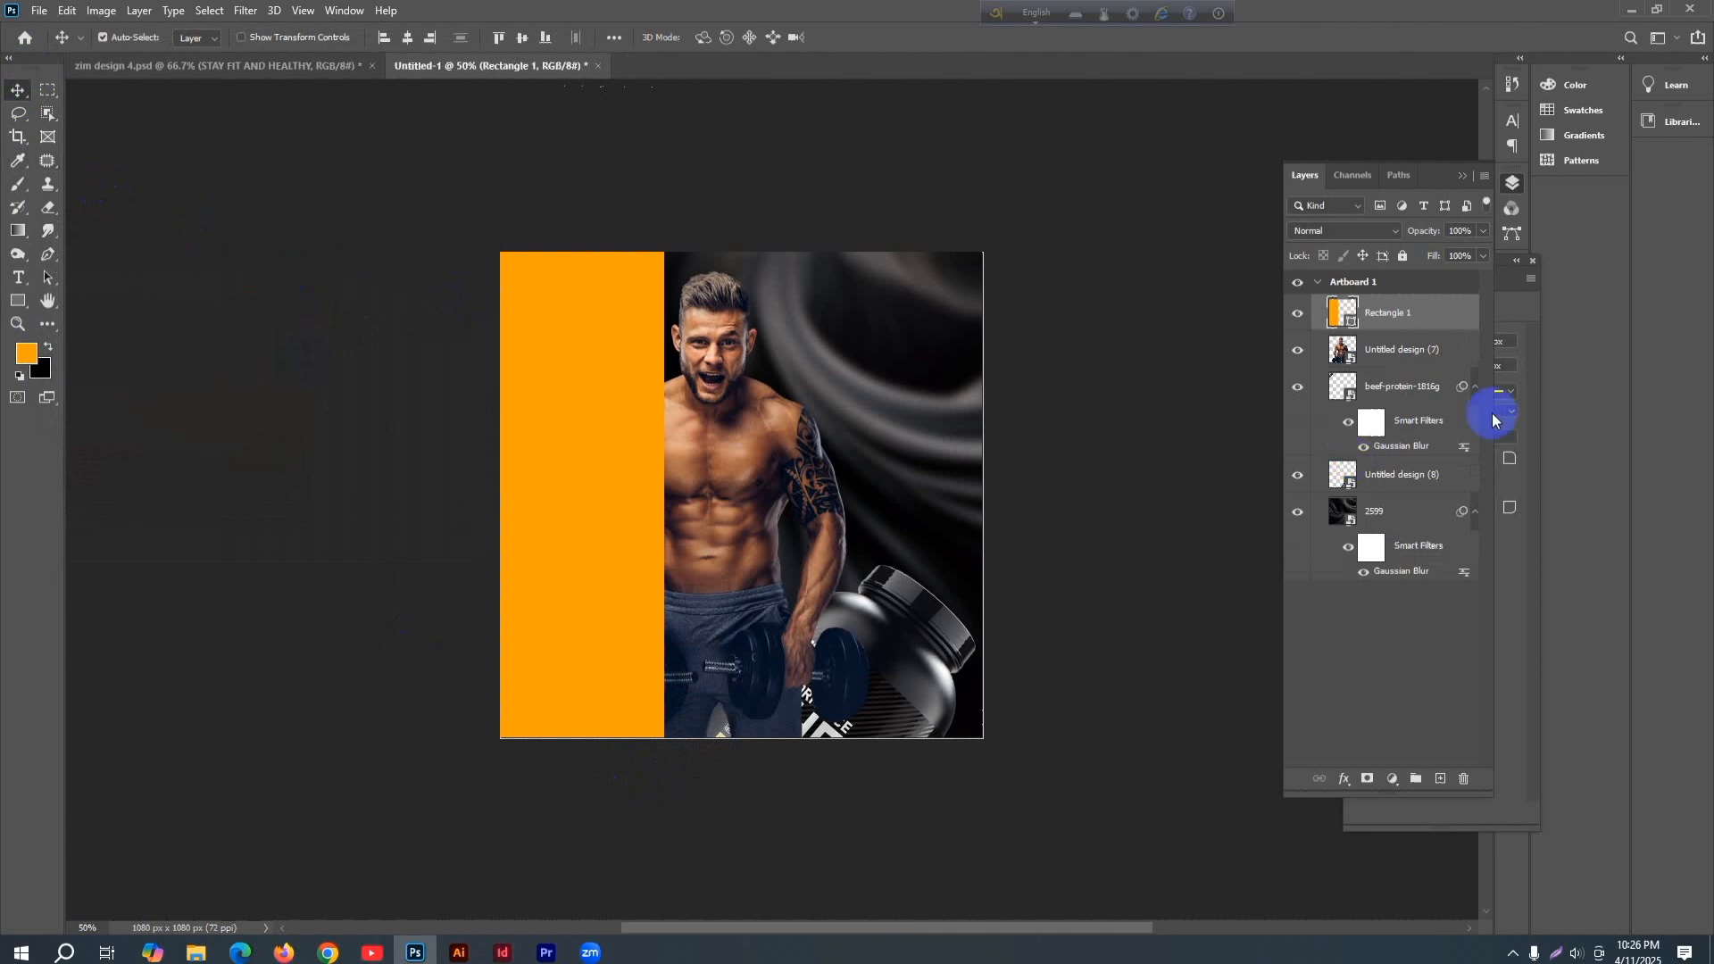
- Move the orange rectangle's layer below the beef protein layer and above the whey jar layer, then deselect it
left_click_drag(1397, 314, 1389, 418)
left_click_drag(1381, 357, 1381, 421)
left_click(330, 386)
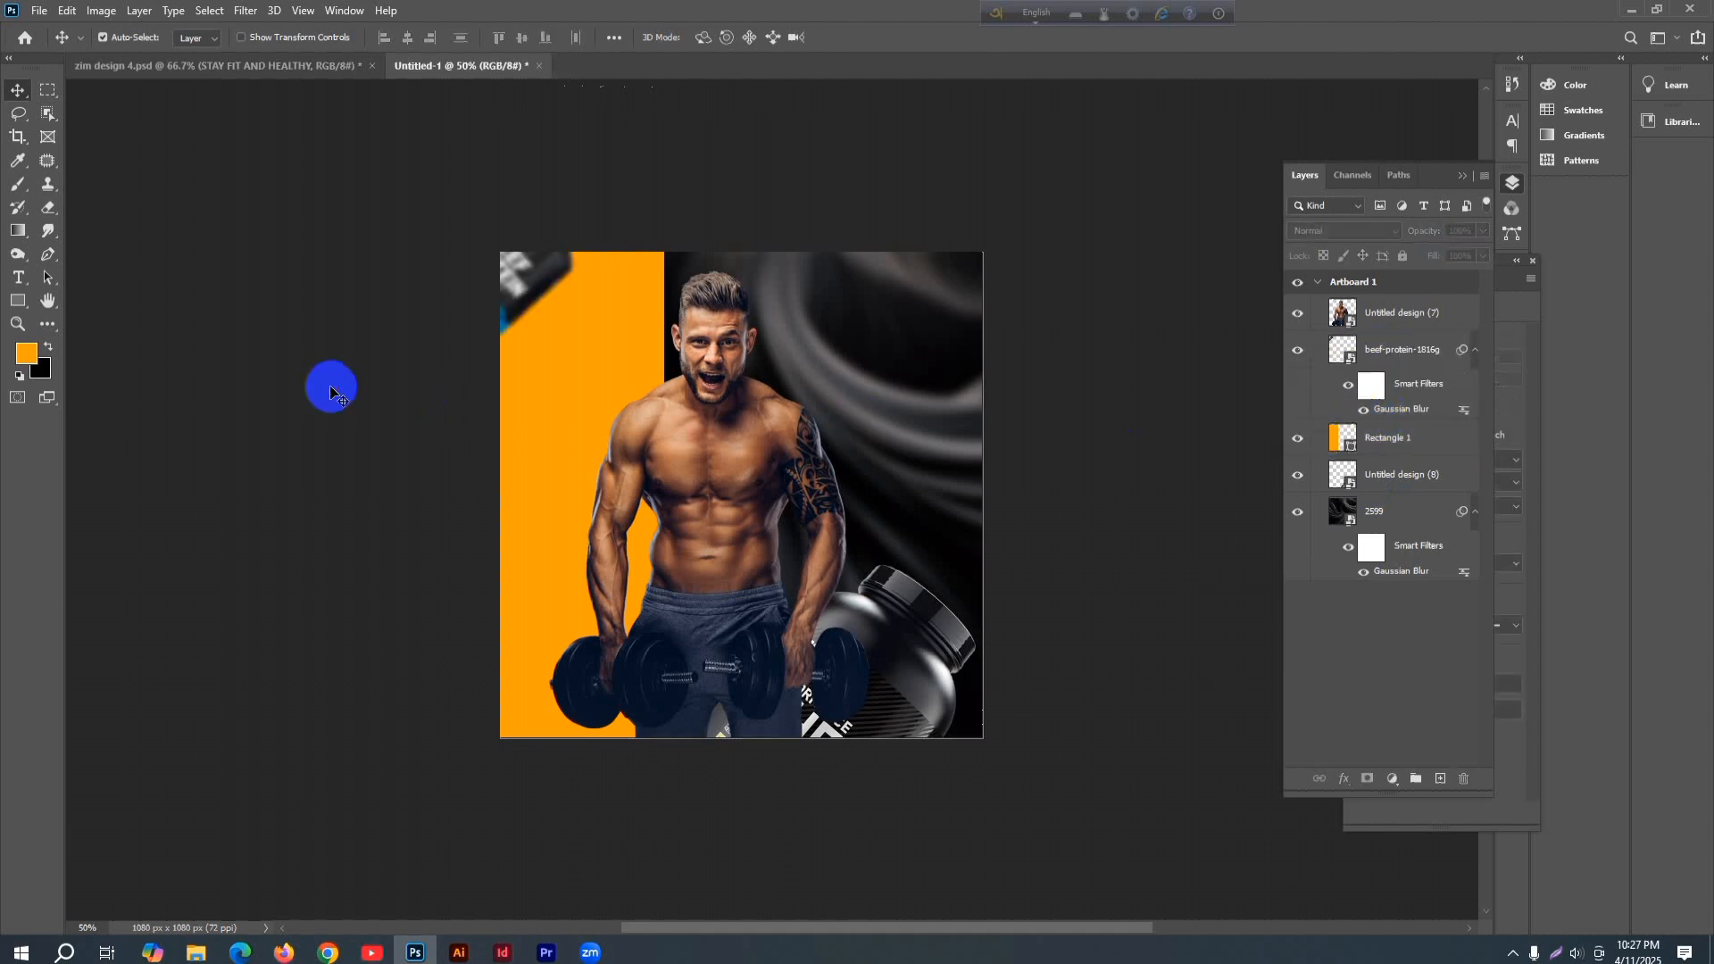
- Apply a Gaussian Blur of 5.2 pixels to the orange rectangle as a smart filter
scroll(330, 386, "up", 1)
left_click(574, 372)
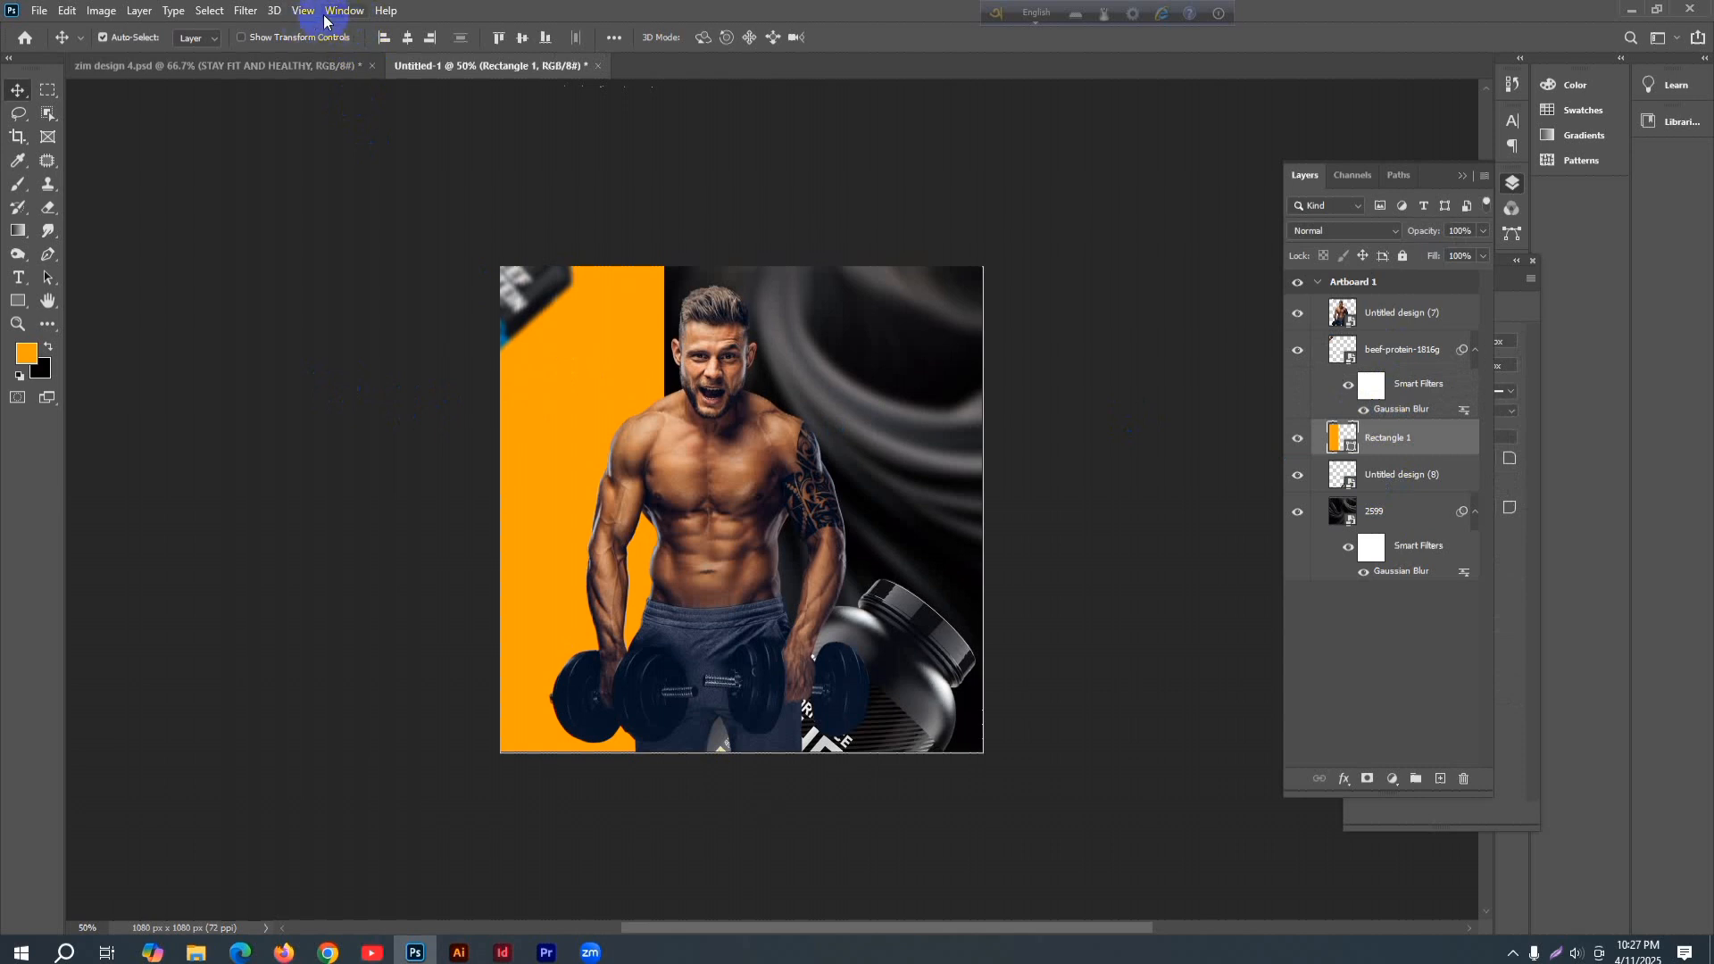
left_click(246, 10)
mouse_move(283, 214)
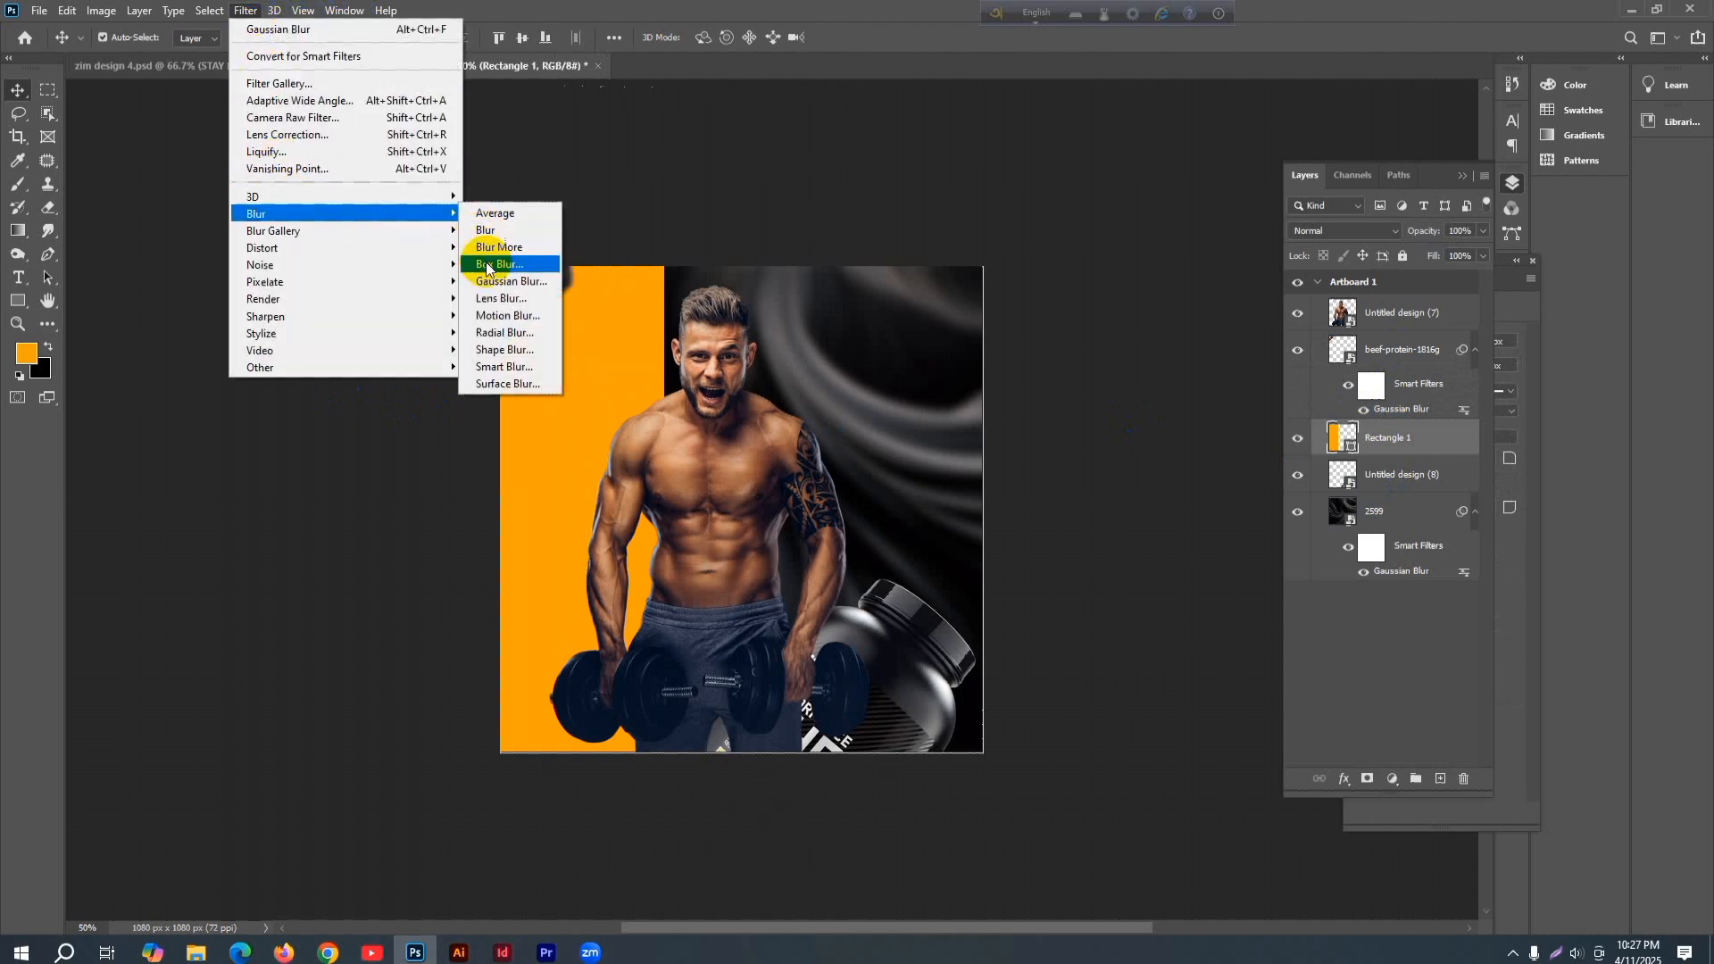
left_click(502, 281)
left_click(786, 354)
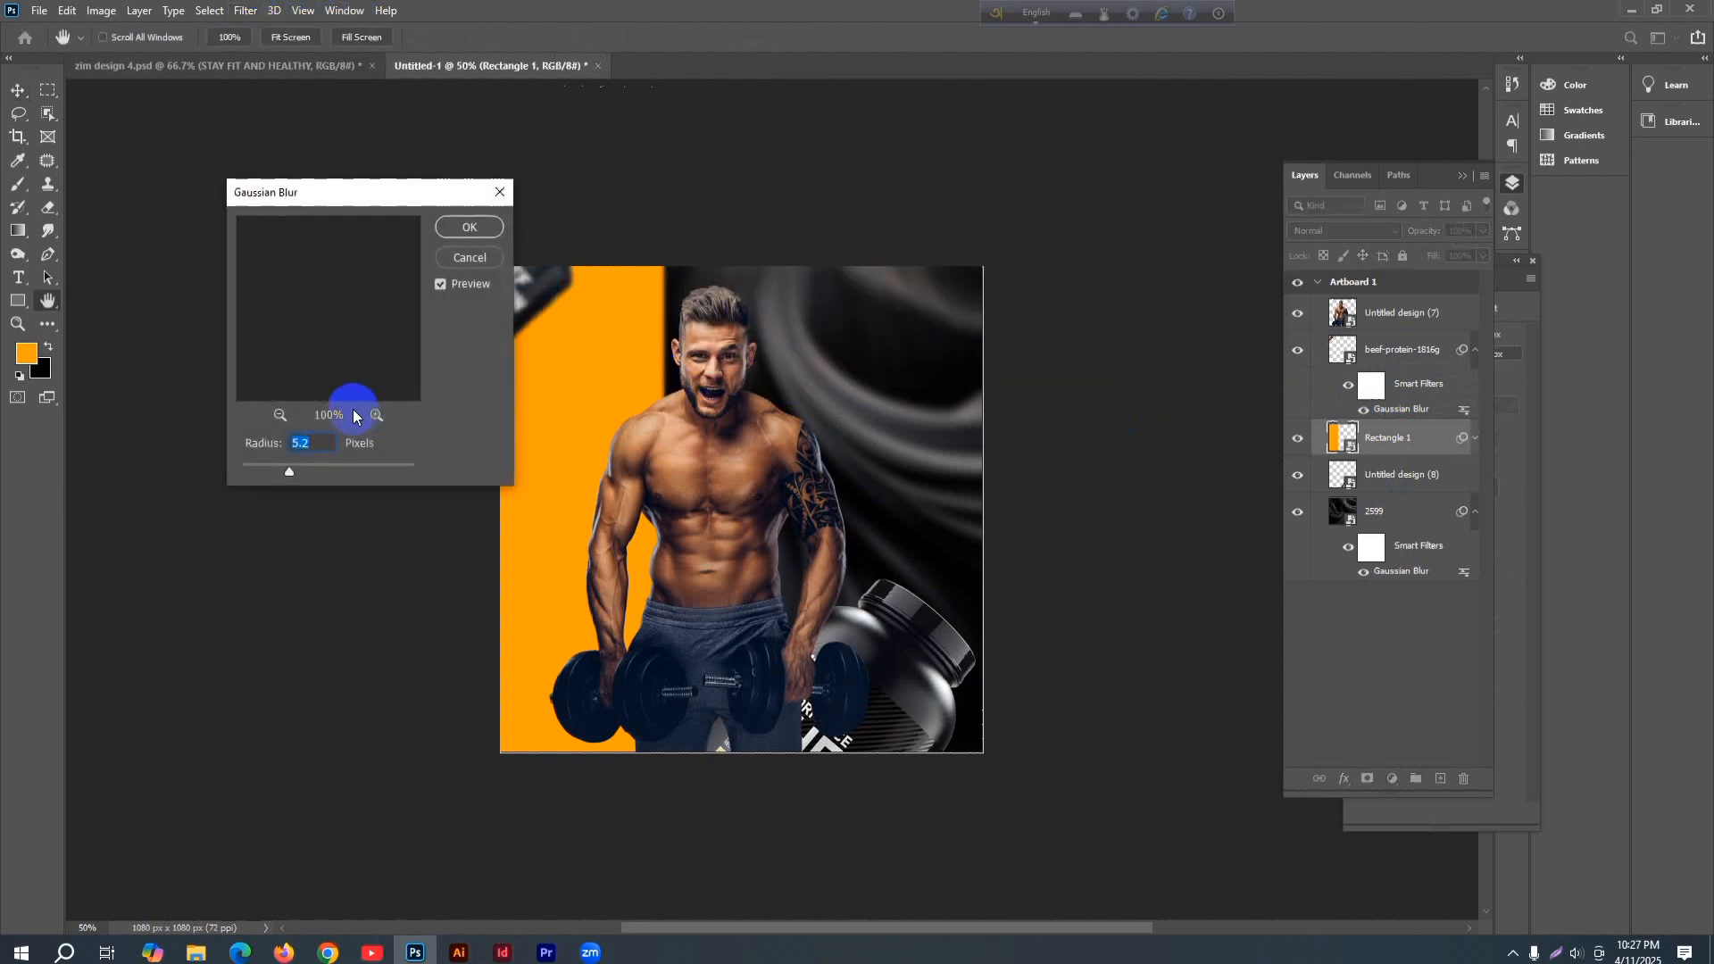
left_click(459, 226)
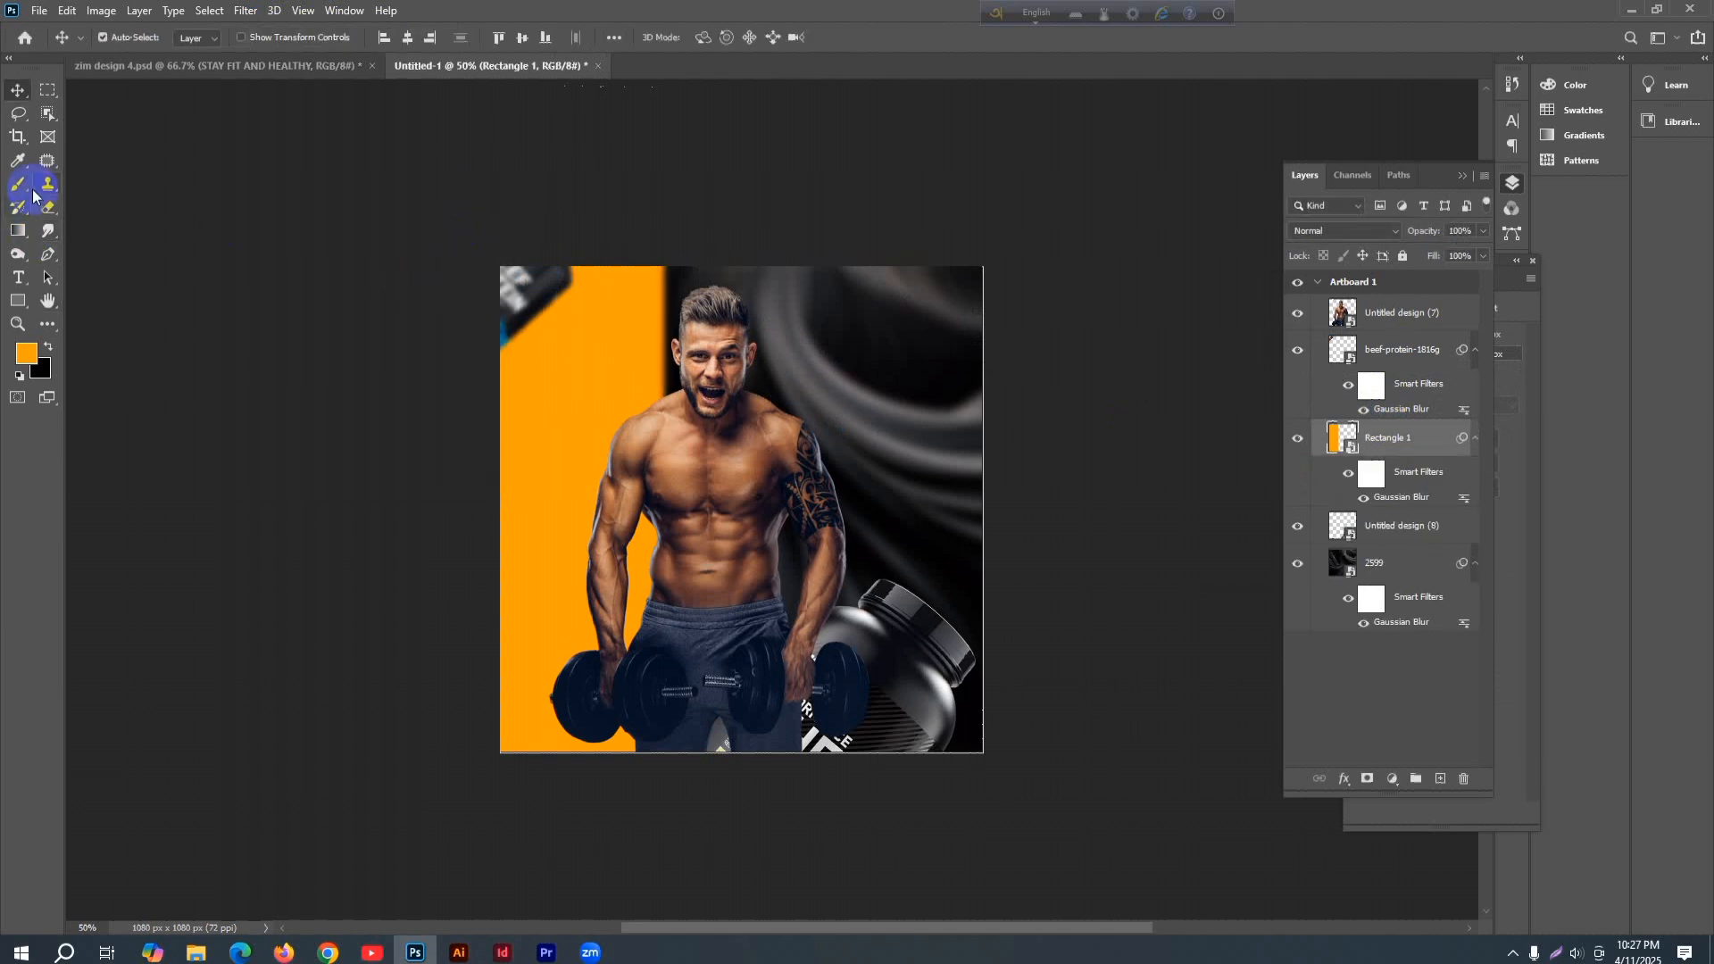
- Paste the copied three-line text "STAY FIT AND HEALTHY" as a new text layer on the dark area beside the bodybuilder's head
left_click(19, 277)
left_click(821, 366)
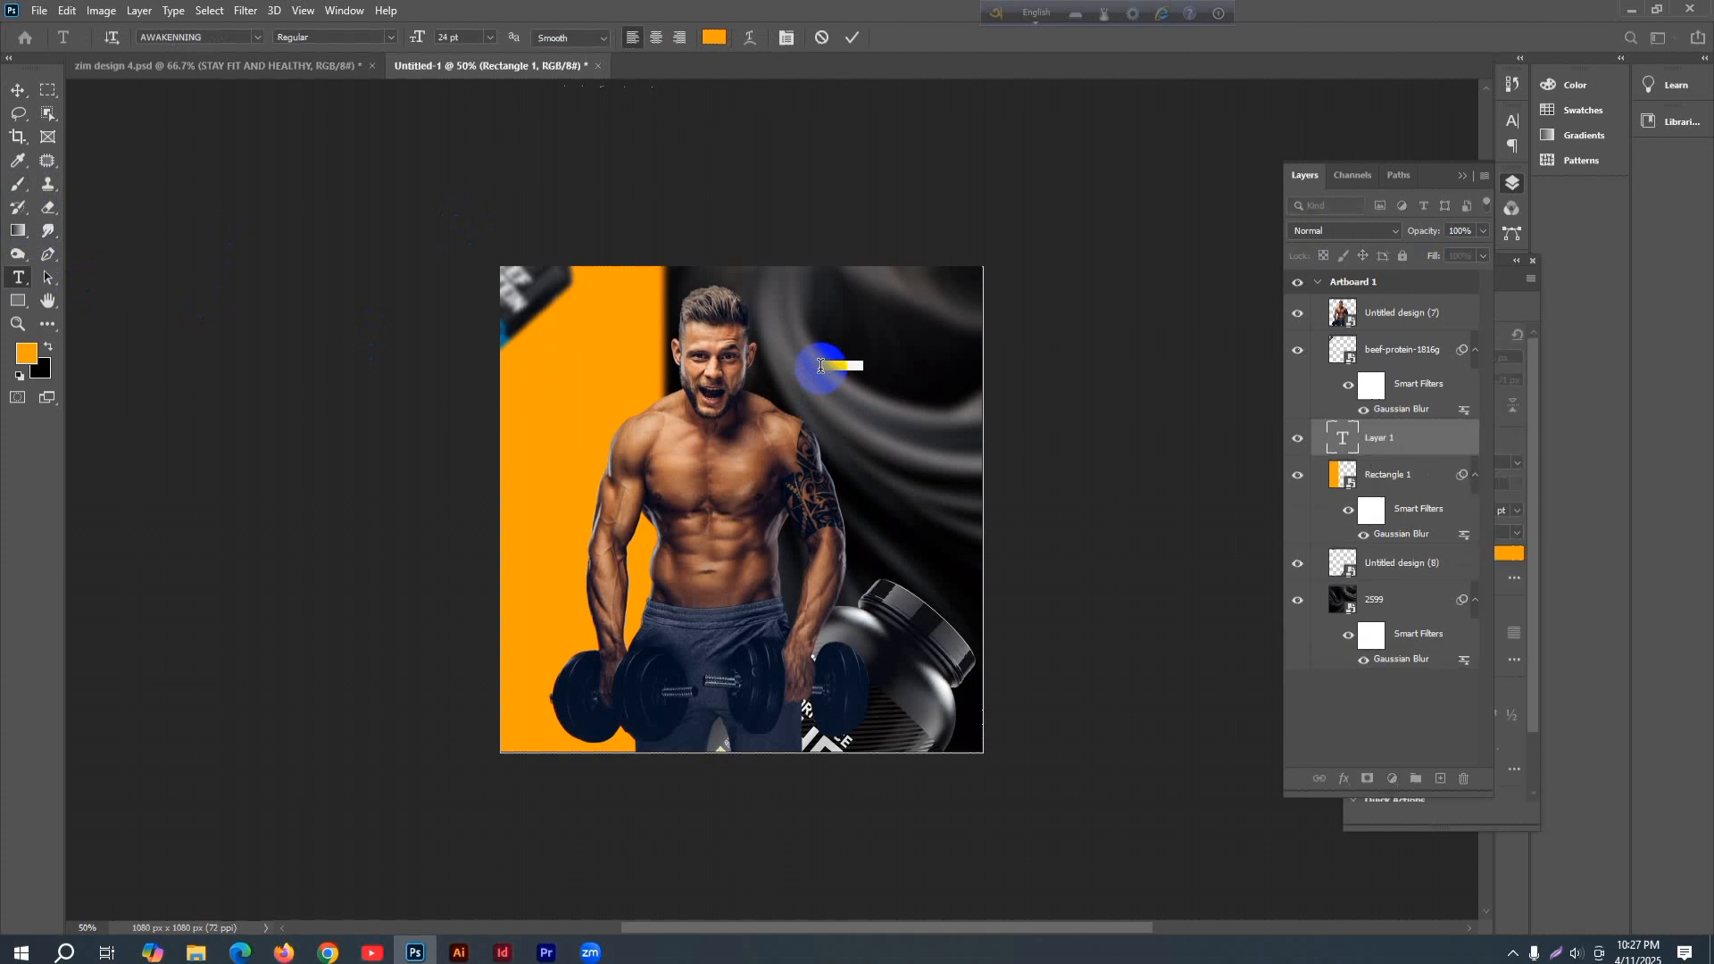
key("super+v")
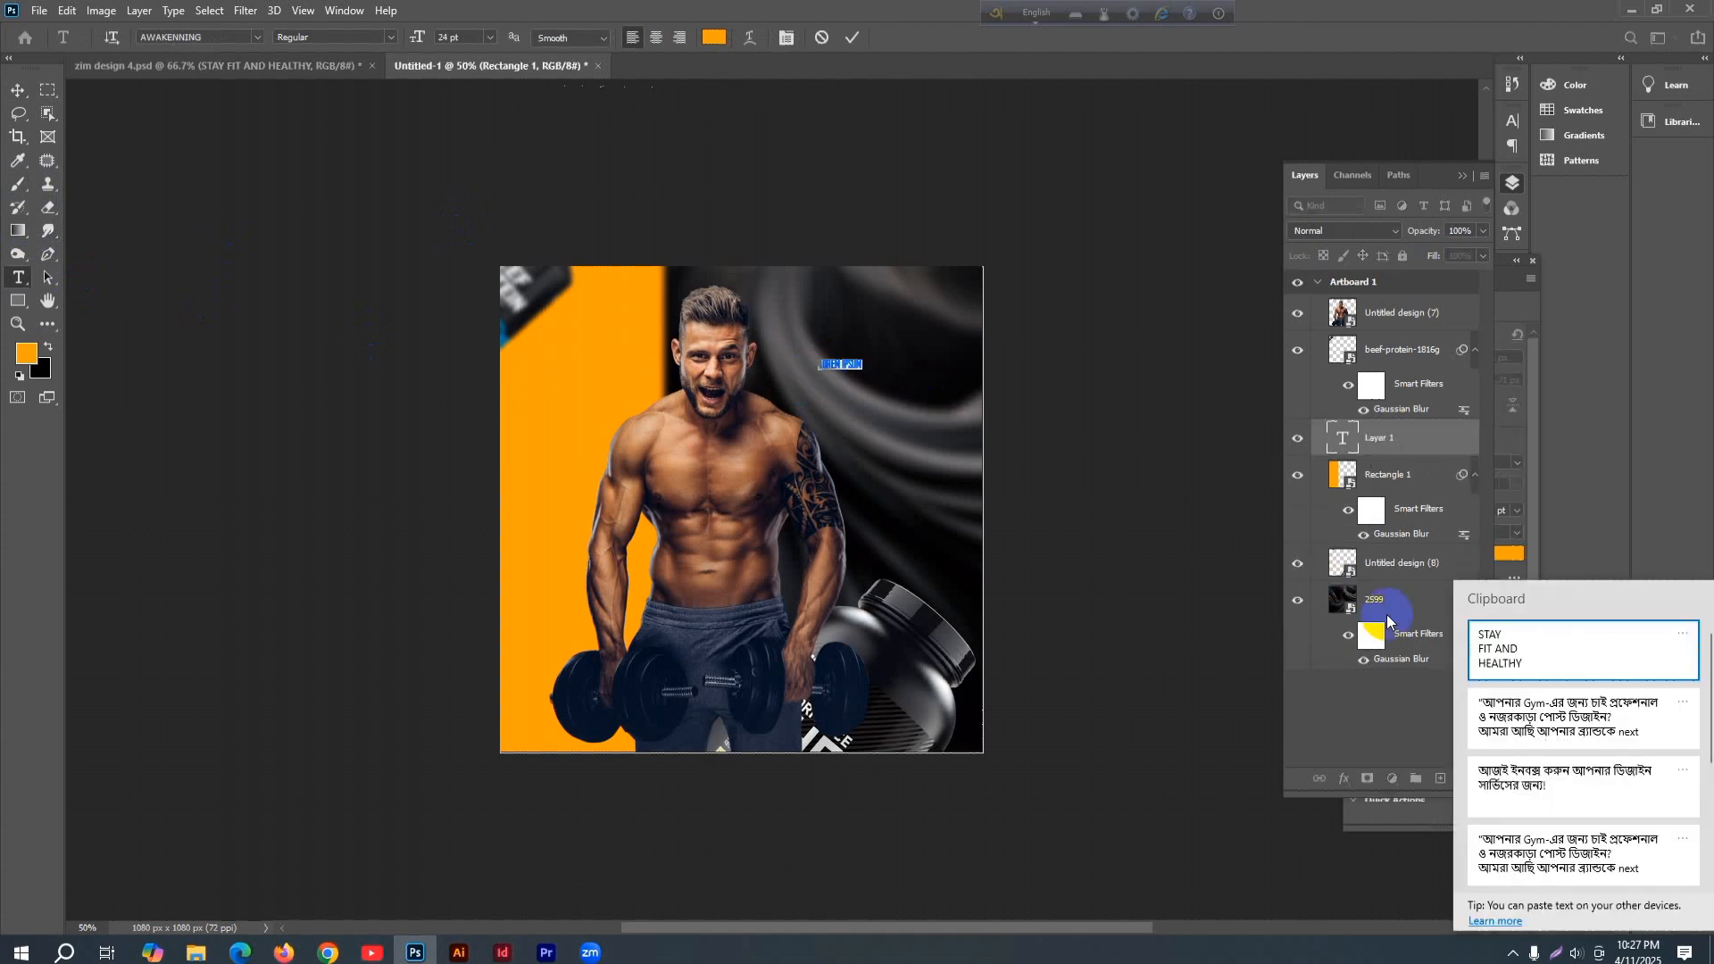
left_click(1508, 641)
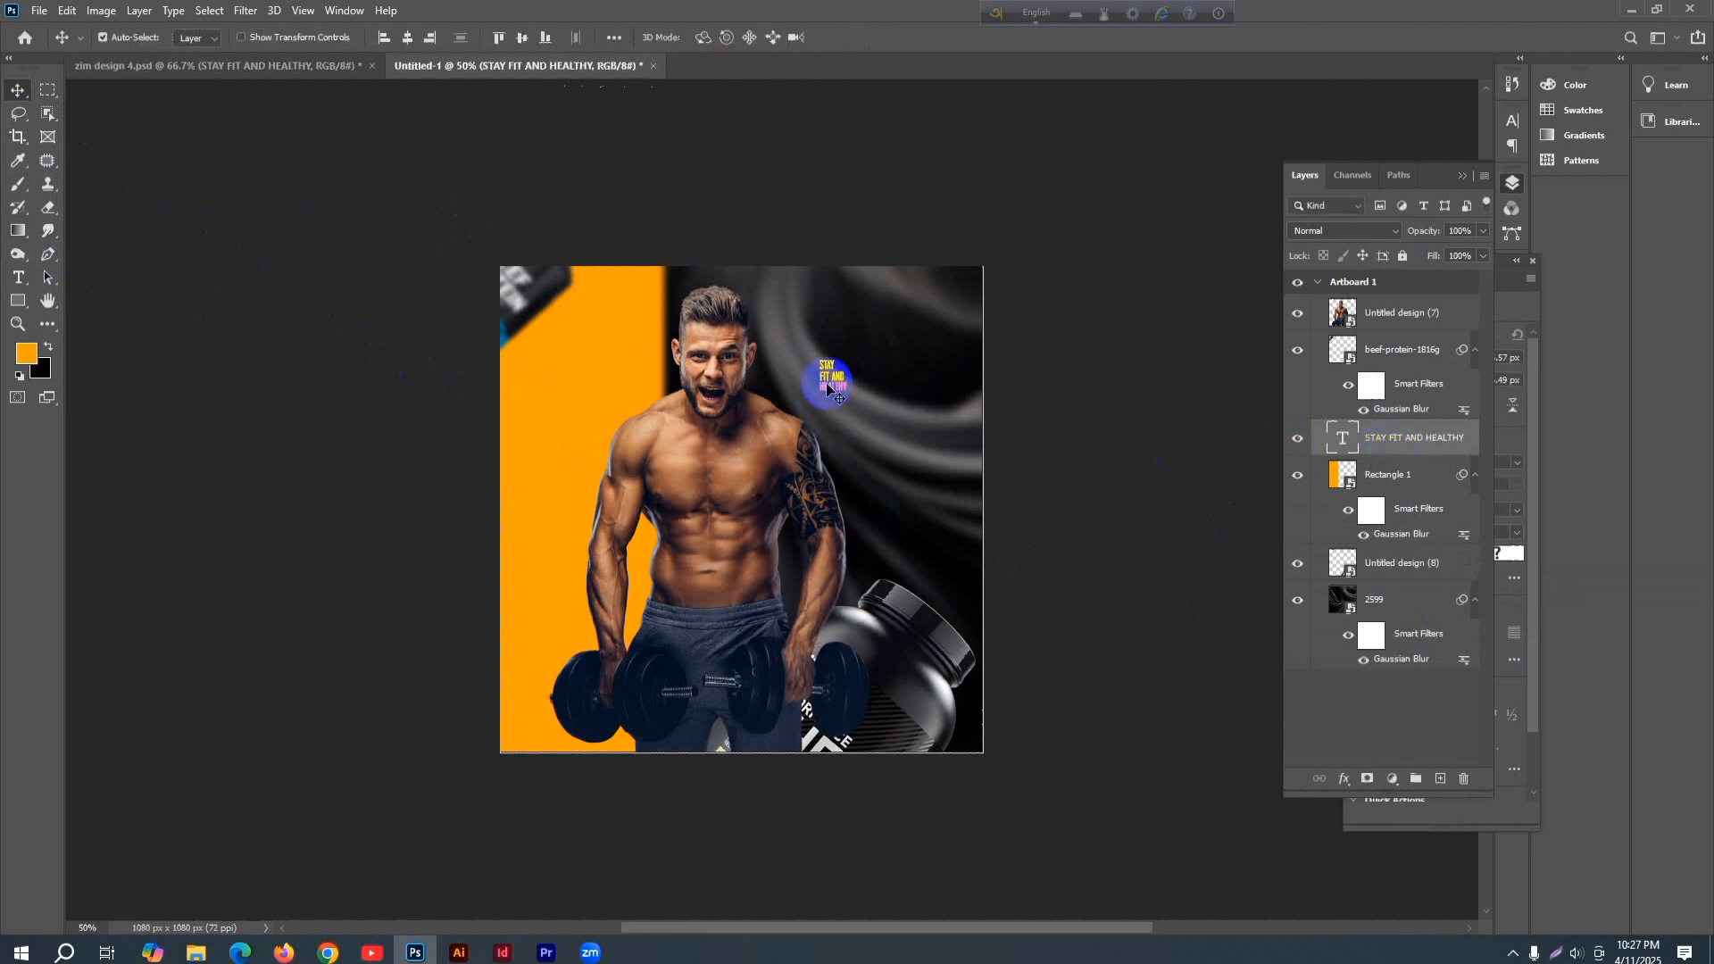
- Scale the headline text to about 625% and place it in the artboard's upper-right corner, beside the bodybuilder
key("ctrl+t")
left_click_drag(848, 393, 1026, 674)
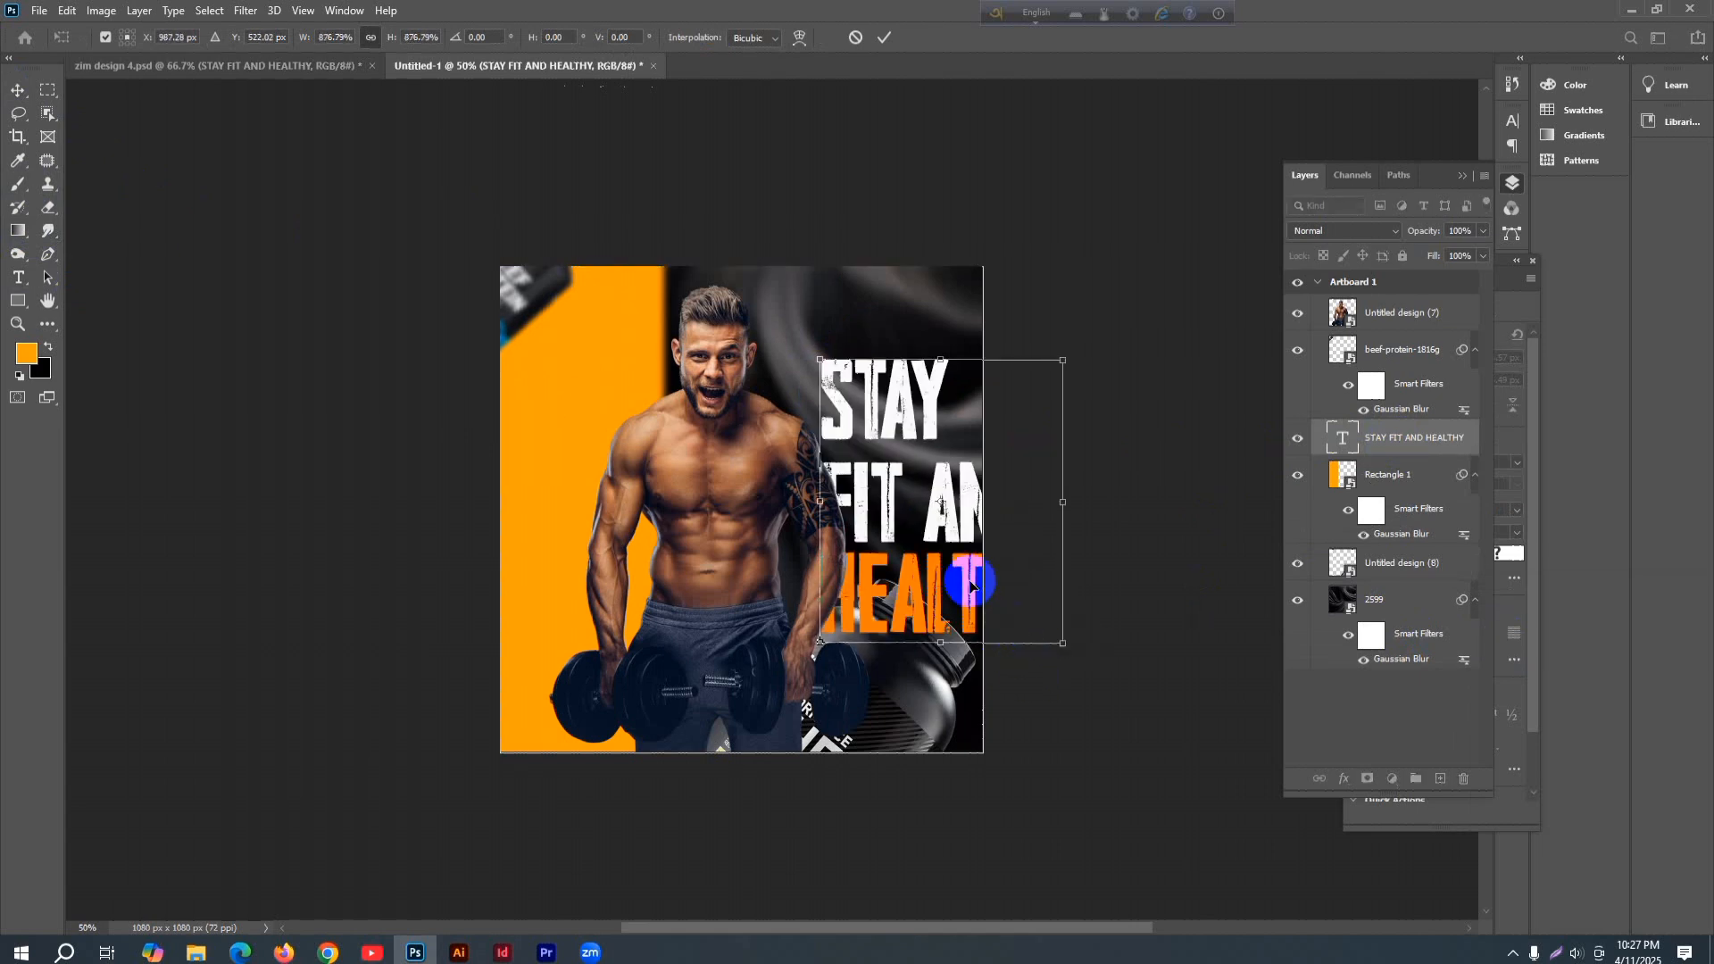
left_click_drag(880, 507, 814, 386)
left_click_drag(992, 235, 936, 302)
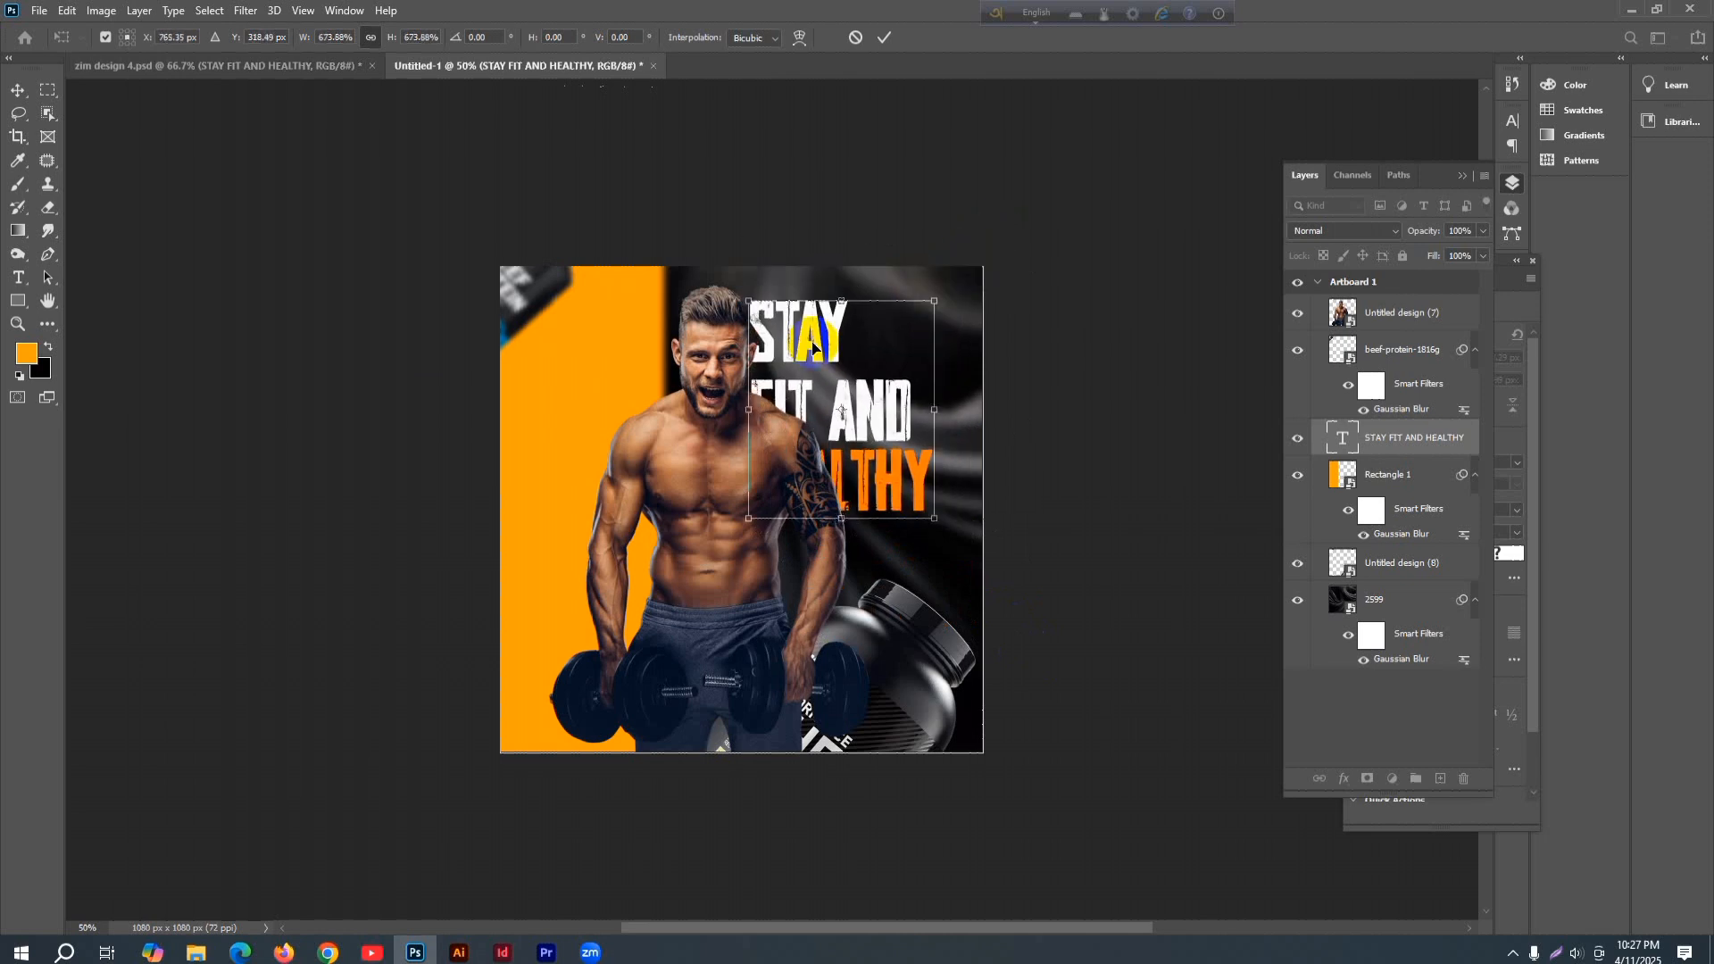
left_click_drag(810, 354, 839, 341)
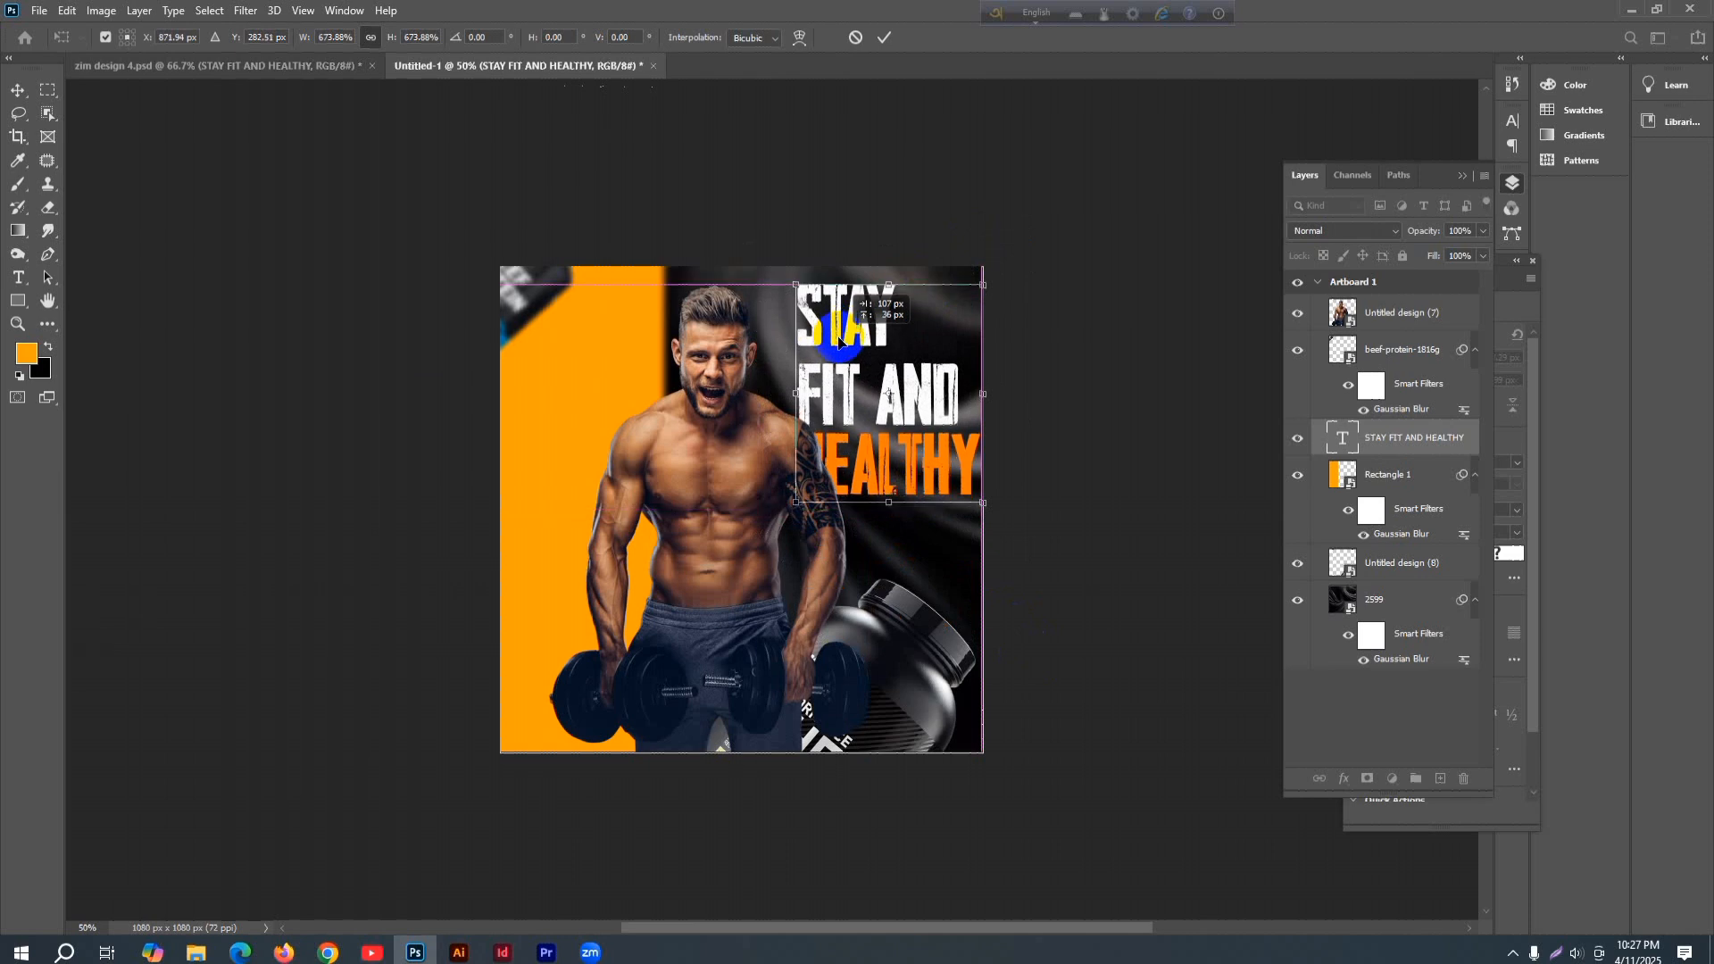
left_click_drag(964, 289, 969, 300)
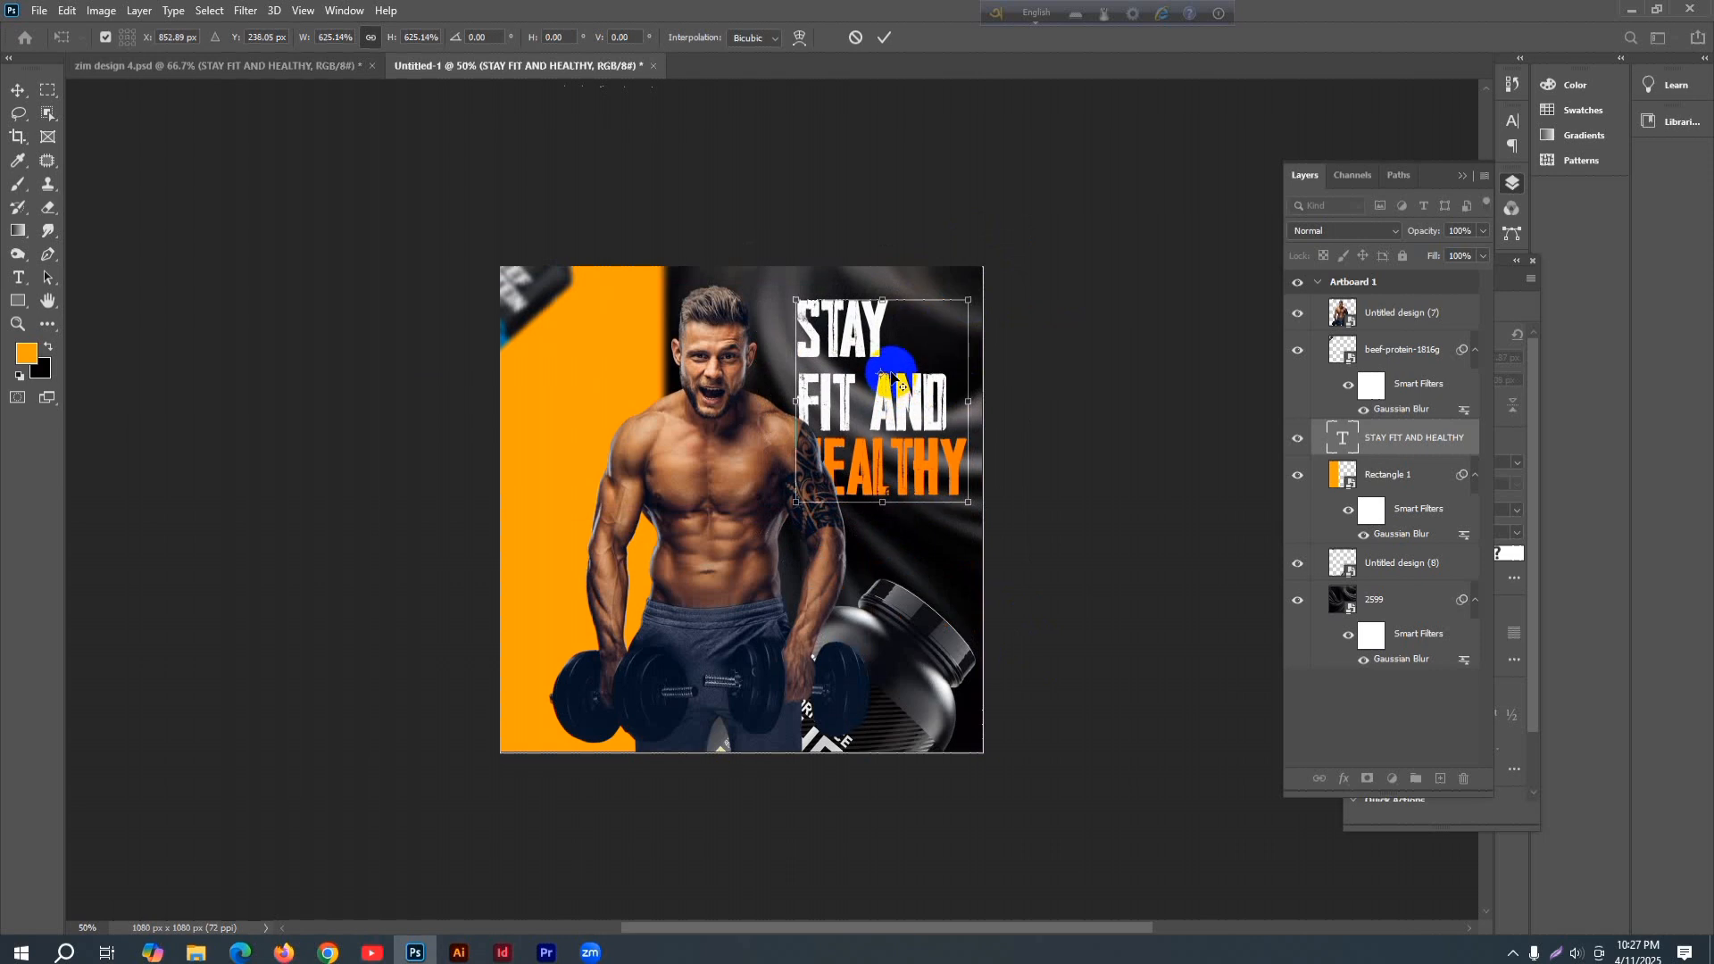
left_click_drag(903, 396, 915, 394)
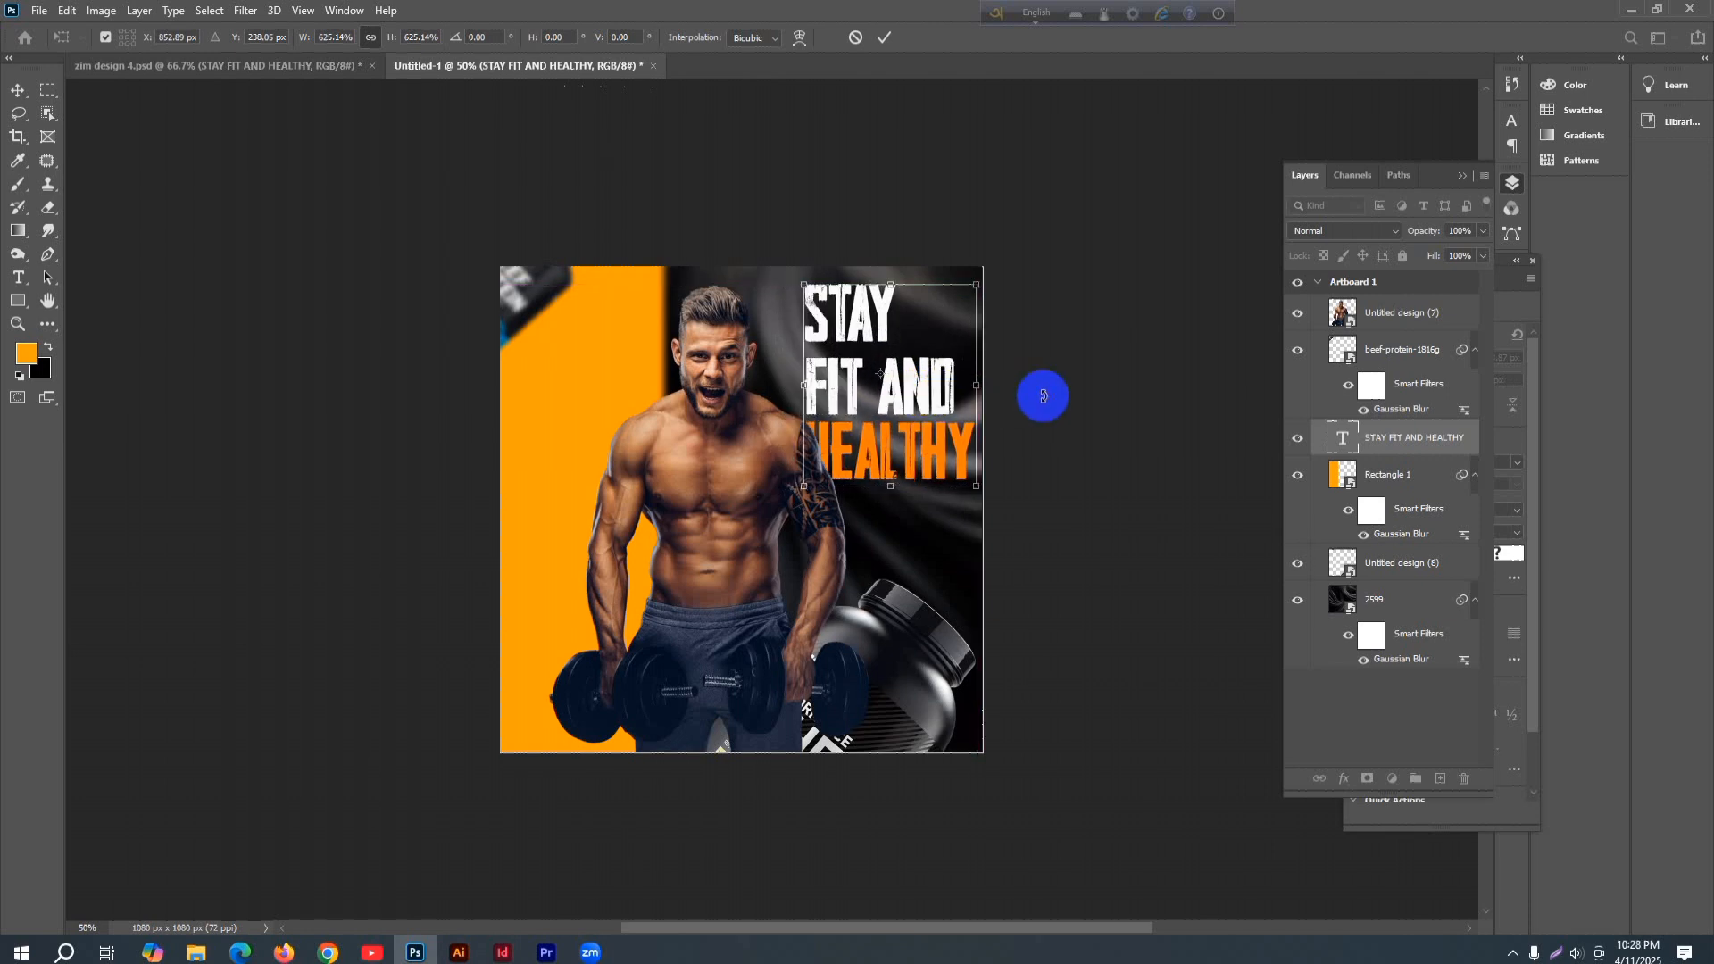
left_click(884, 37)
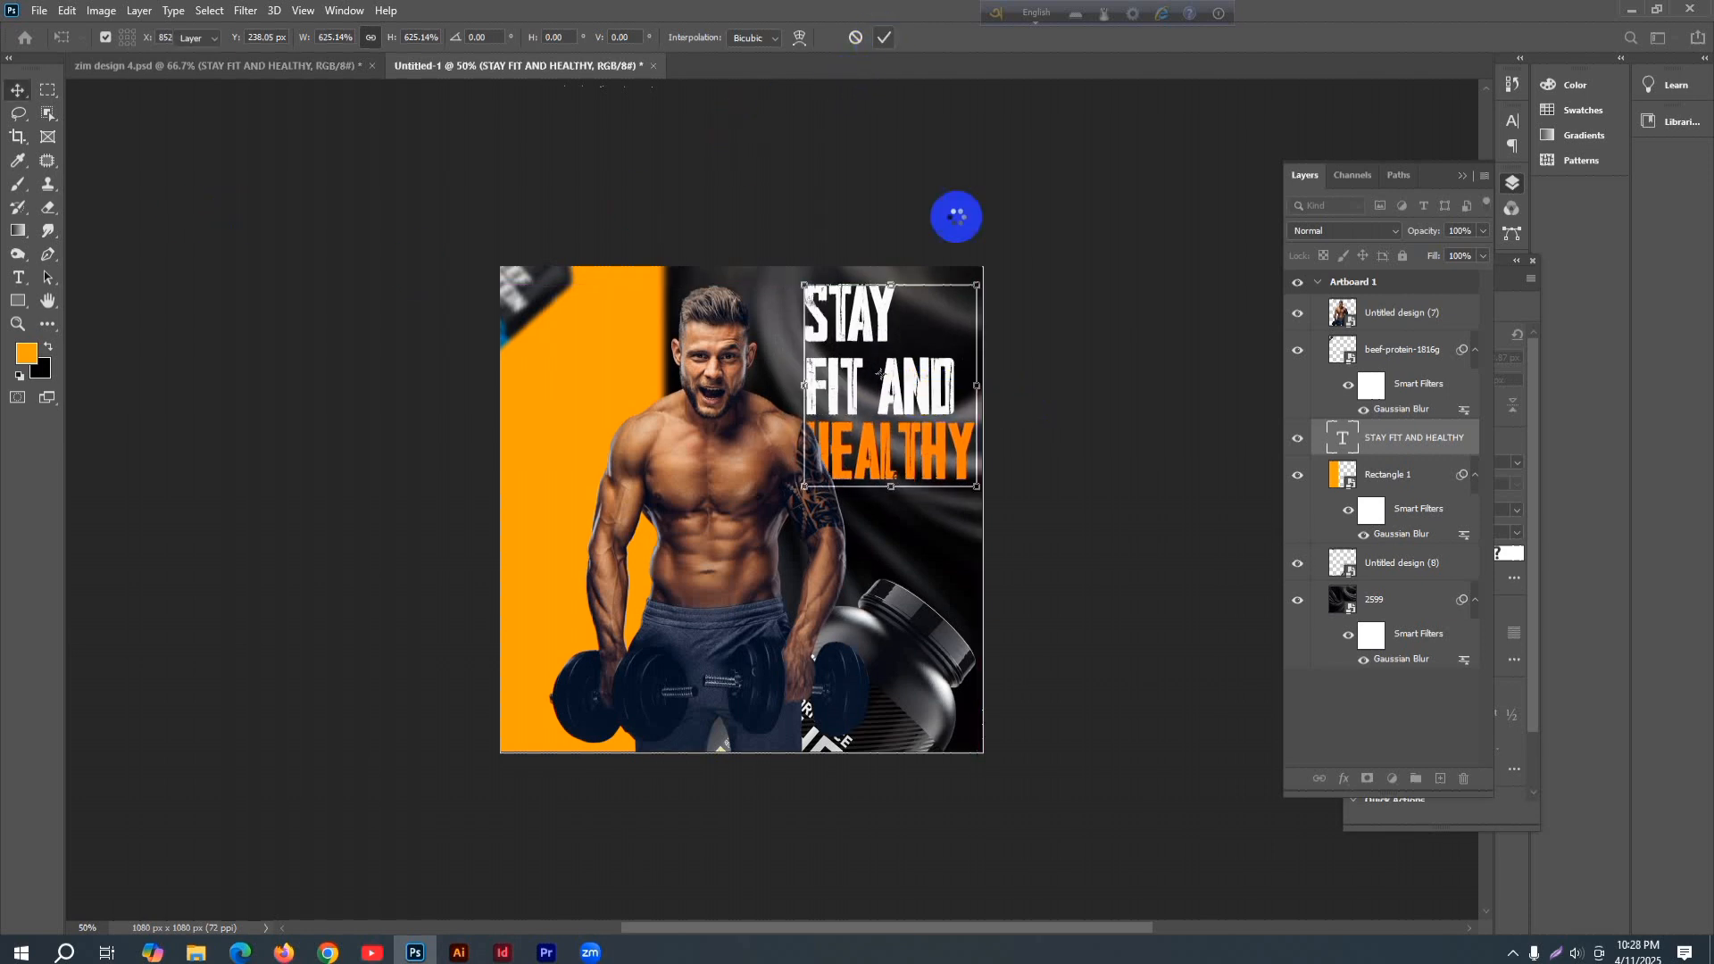
- Add an Inner Glow and two Drop Shadow effects to the headline text layer
right_click(1391, 439)
left_click(1435, 146)
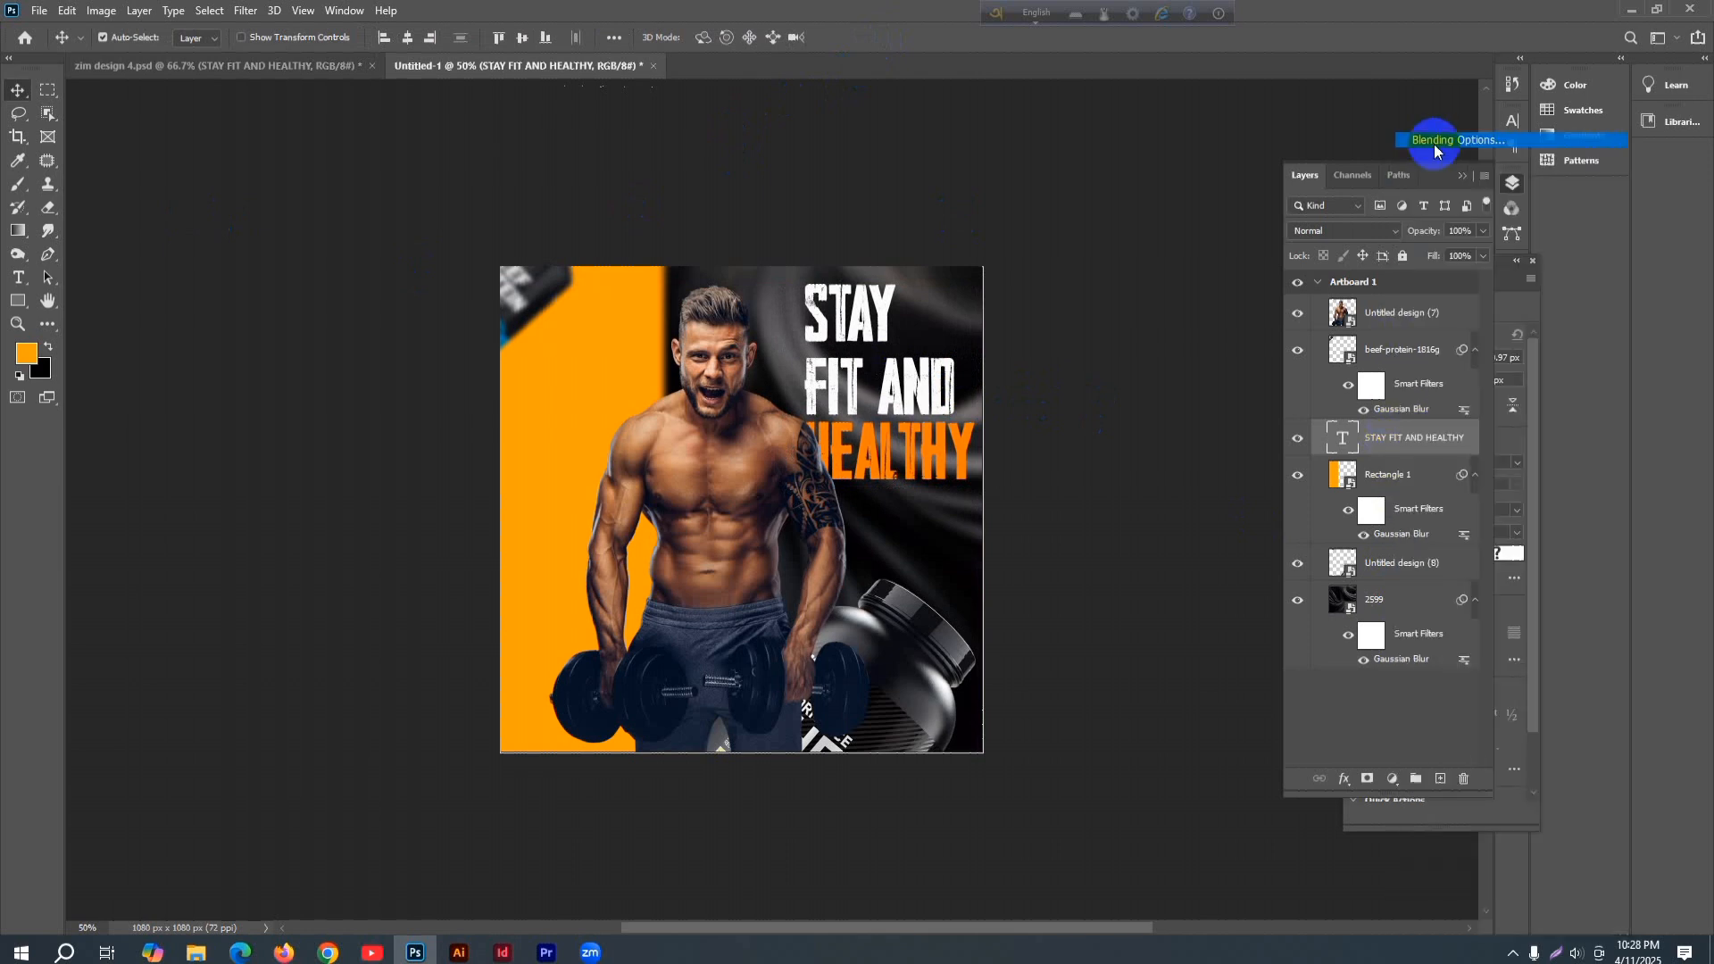
left_click(39, 462)
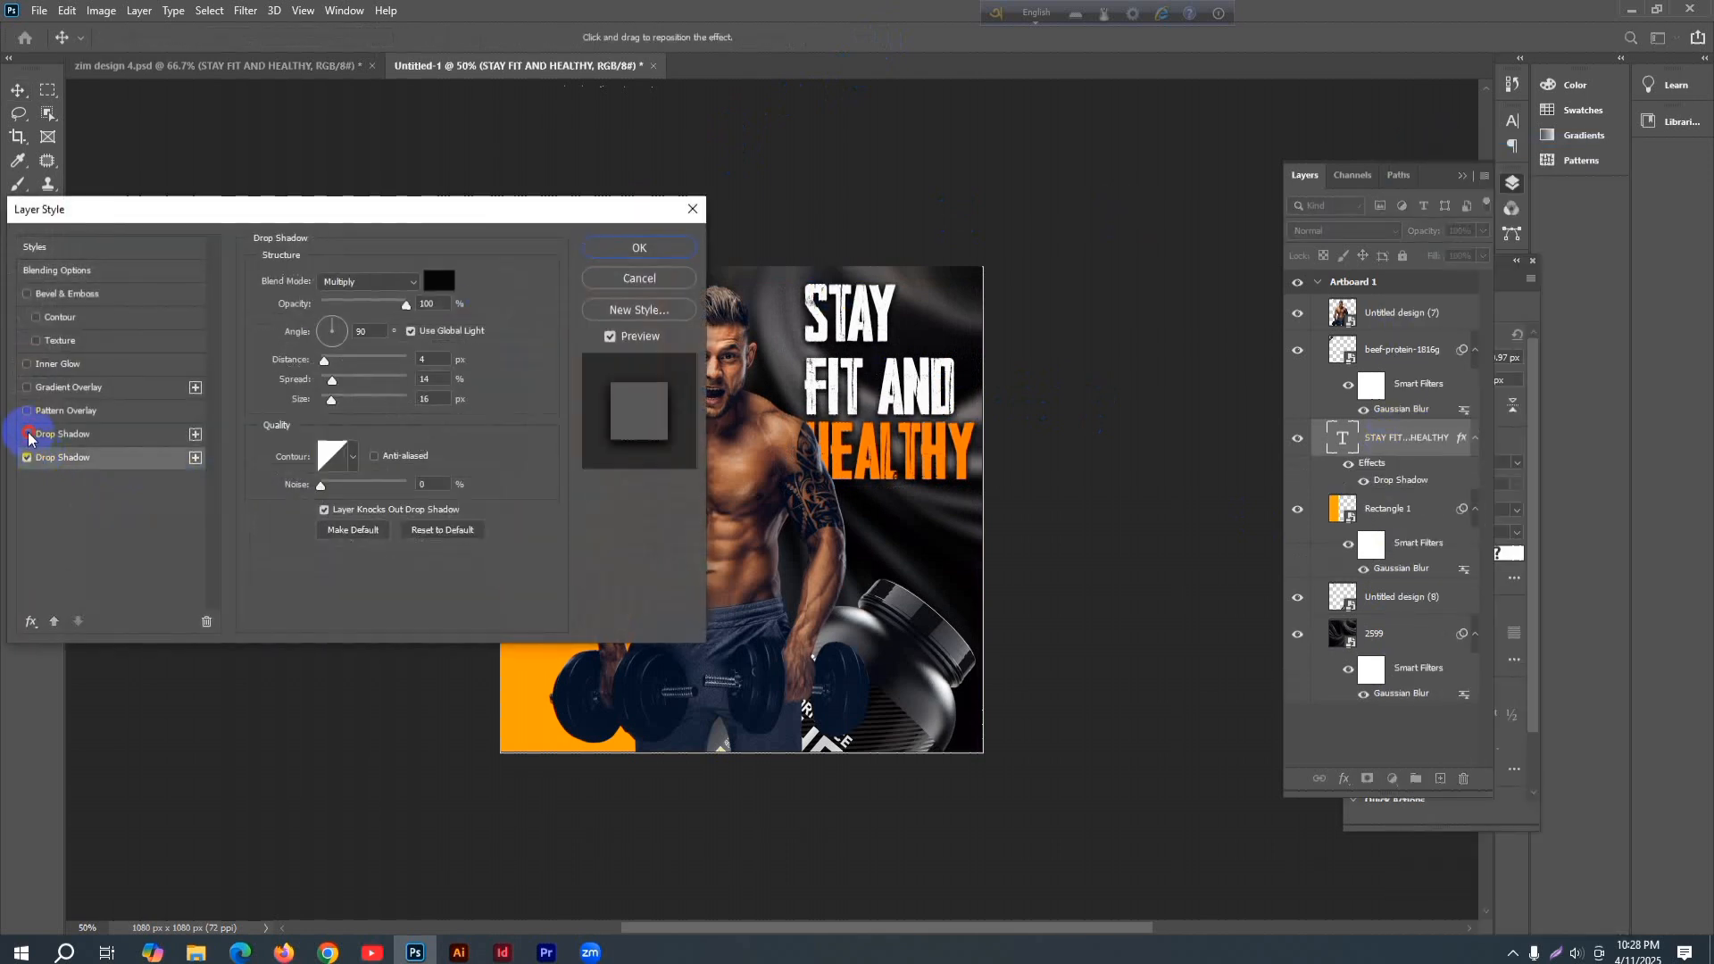
left_click(27, 366)
left_click(639, 249)
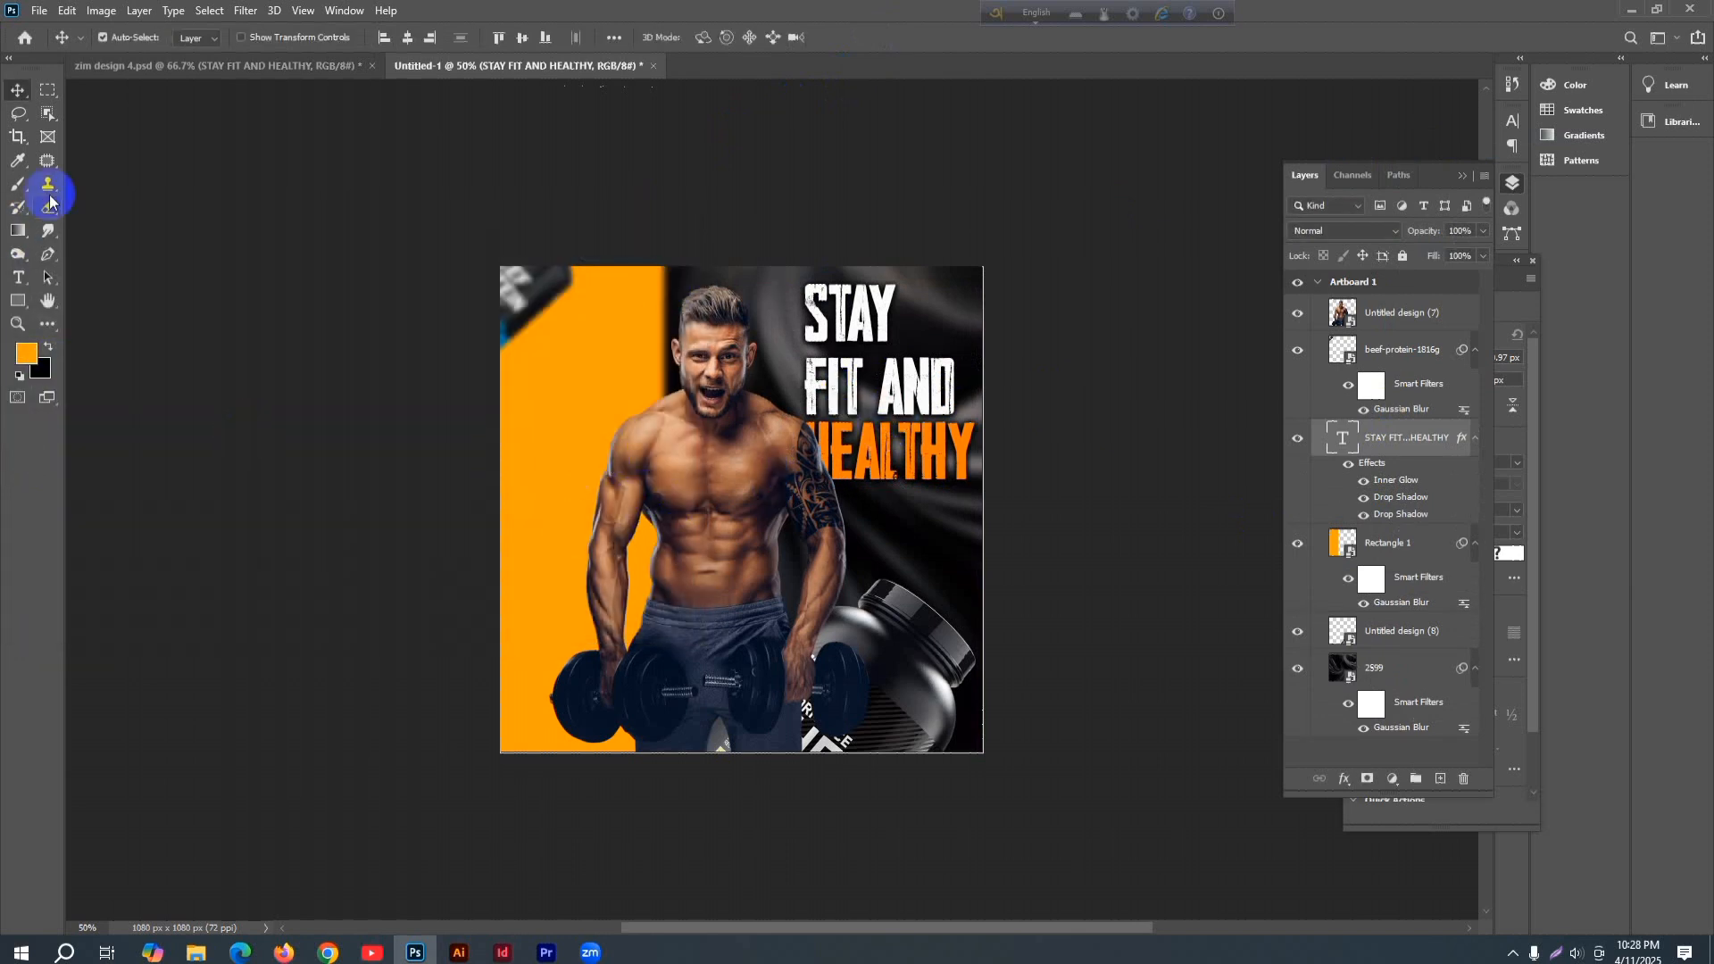
- Paste the copied "STAY FIT AND HEALTHY" text again as a second text layer on the orange panel
left_click(17, 277)
left_click(558, 450)
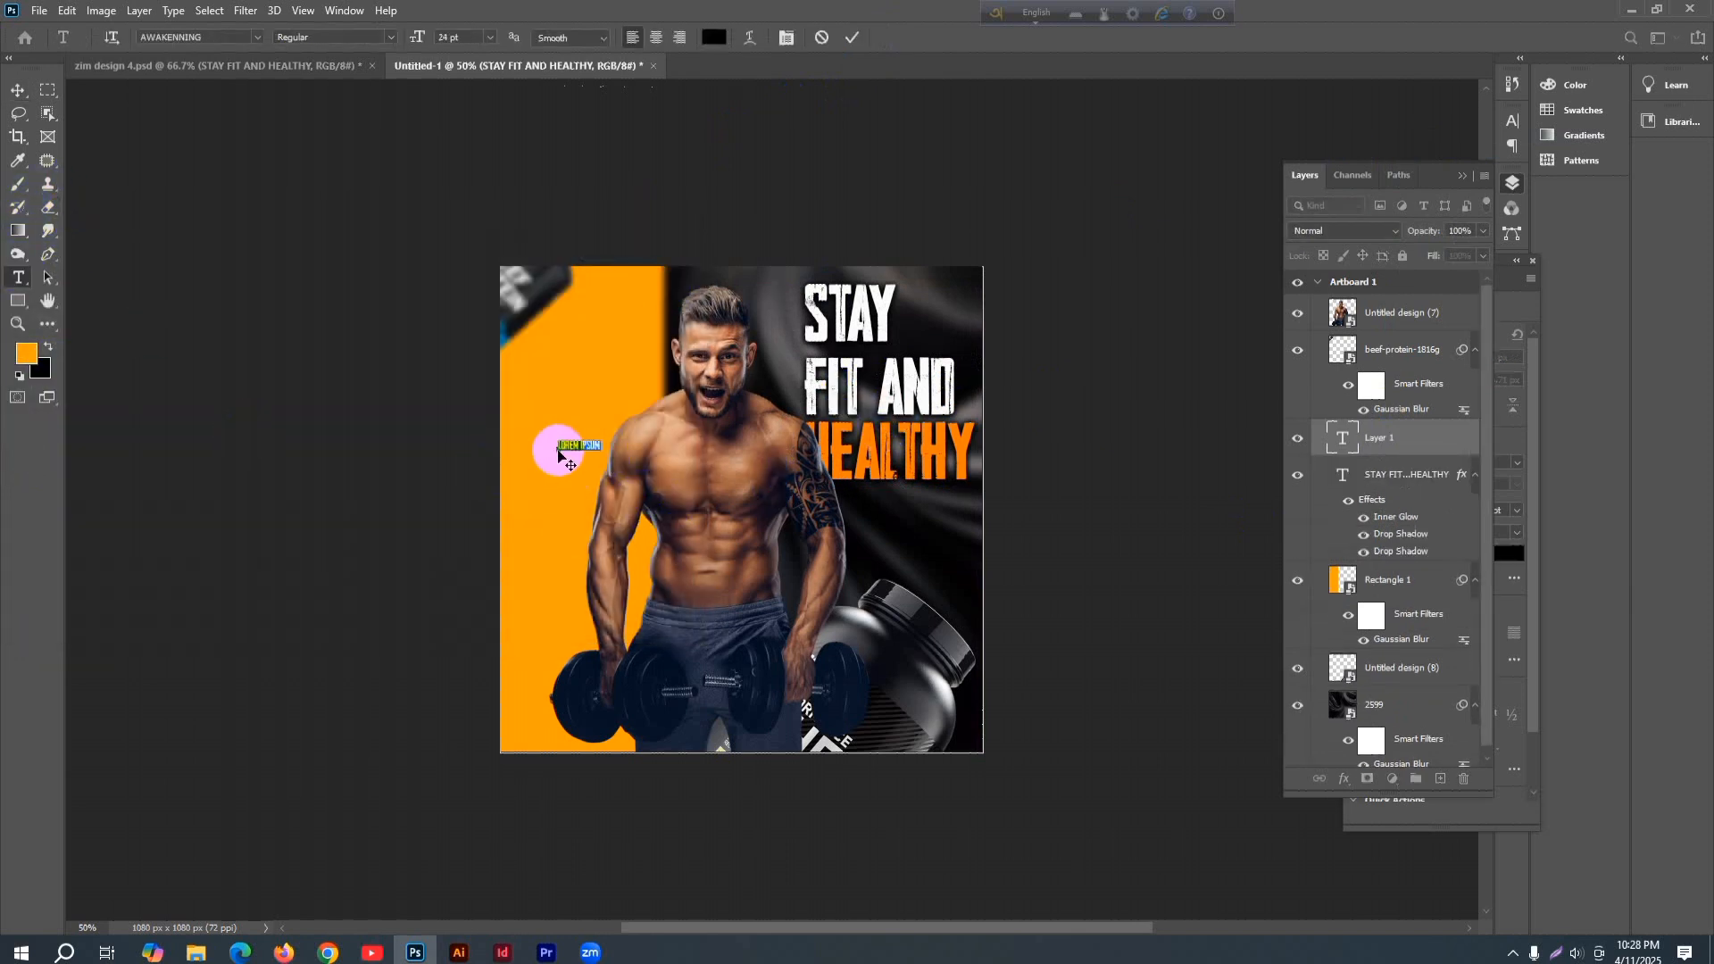
key("super+v")
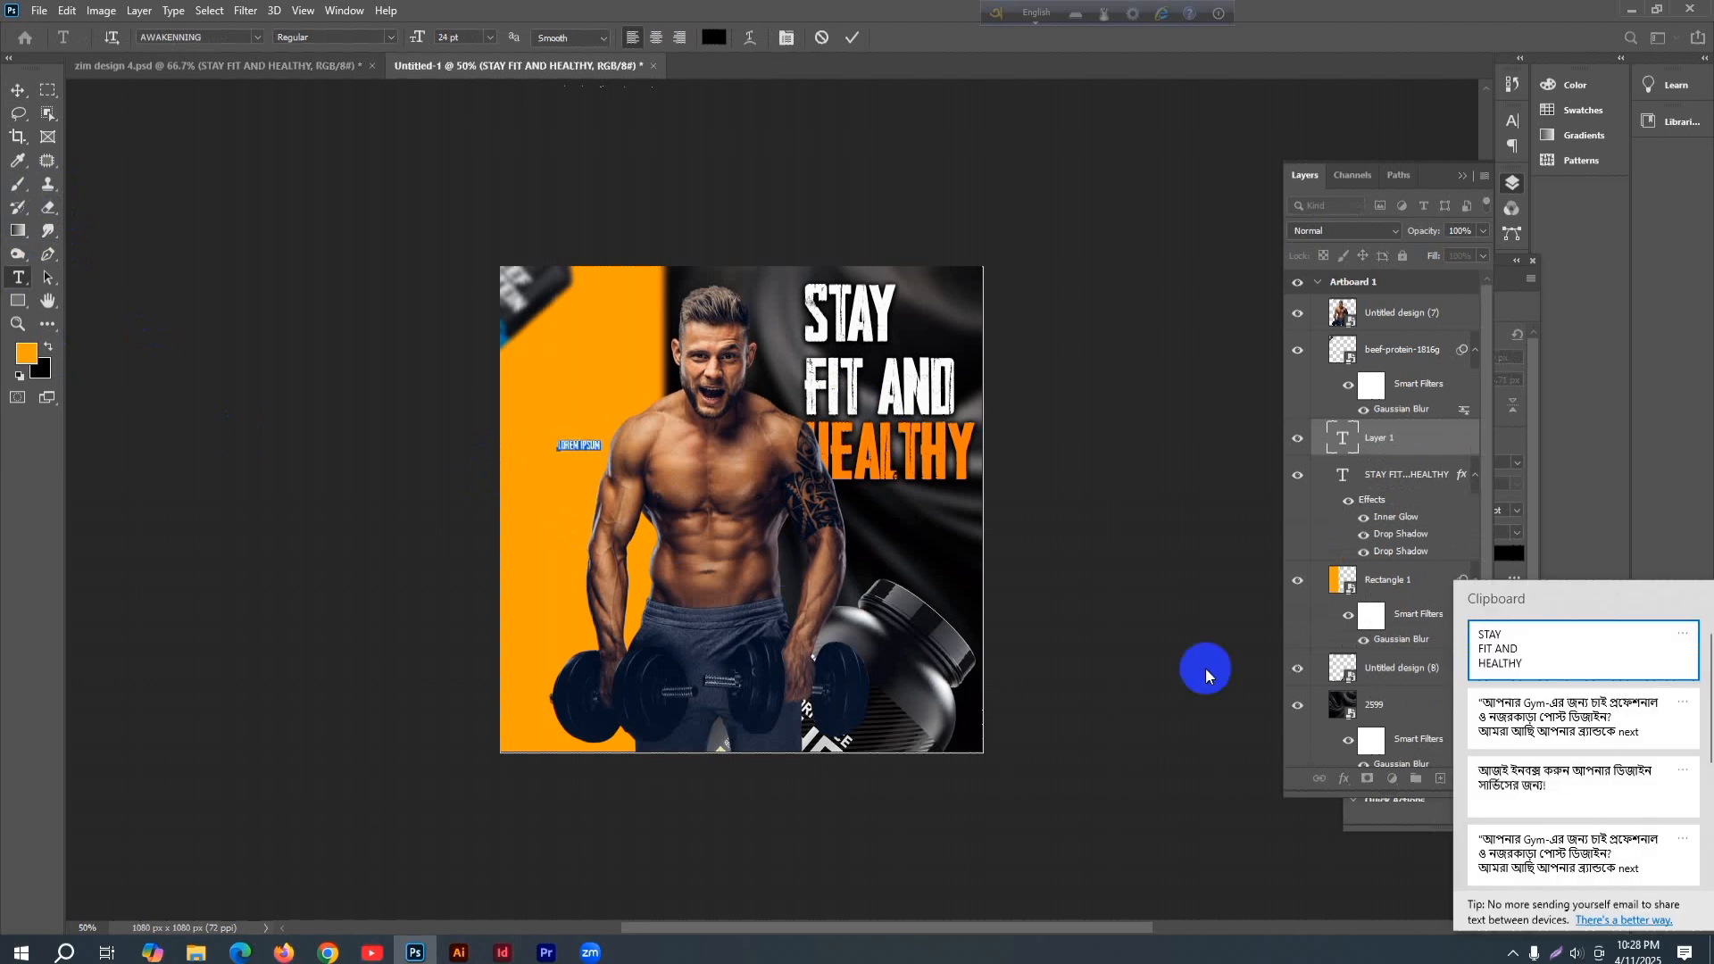
left_click(1506, 665)
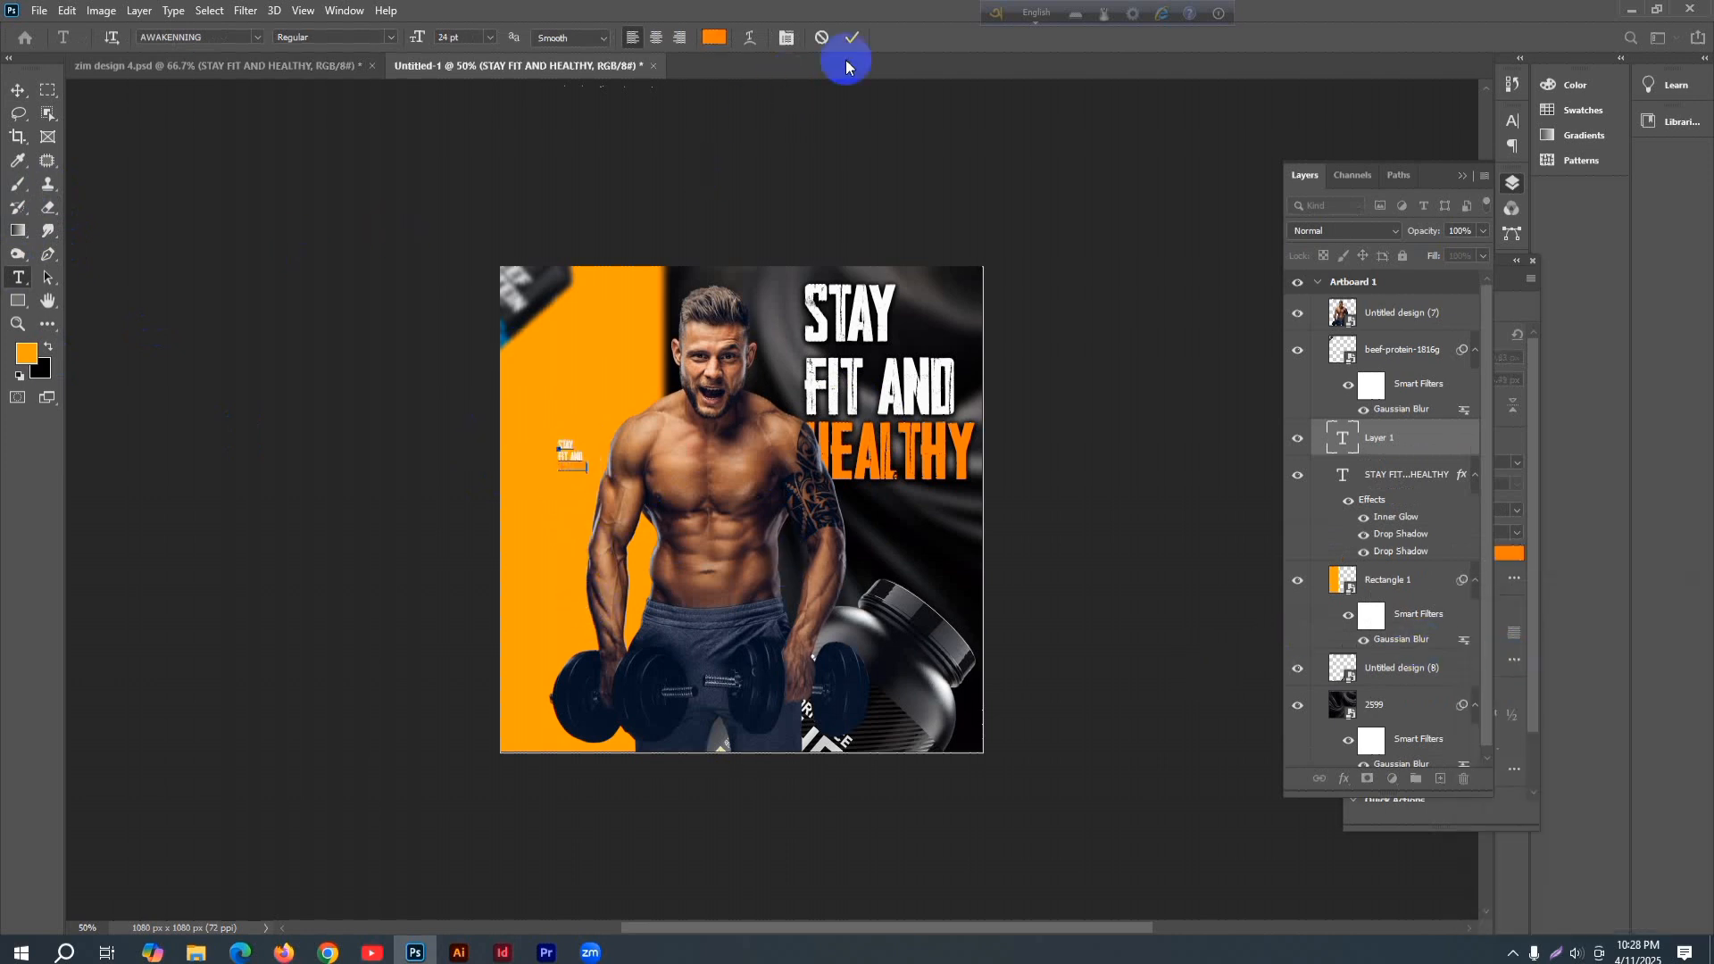
left_click(852, 38)
left_click(17, 89)
- Scale the second text to about 667% and position it over the orange panel, starting near the artboard's left edge
left_click(571, 460)
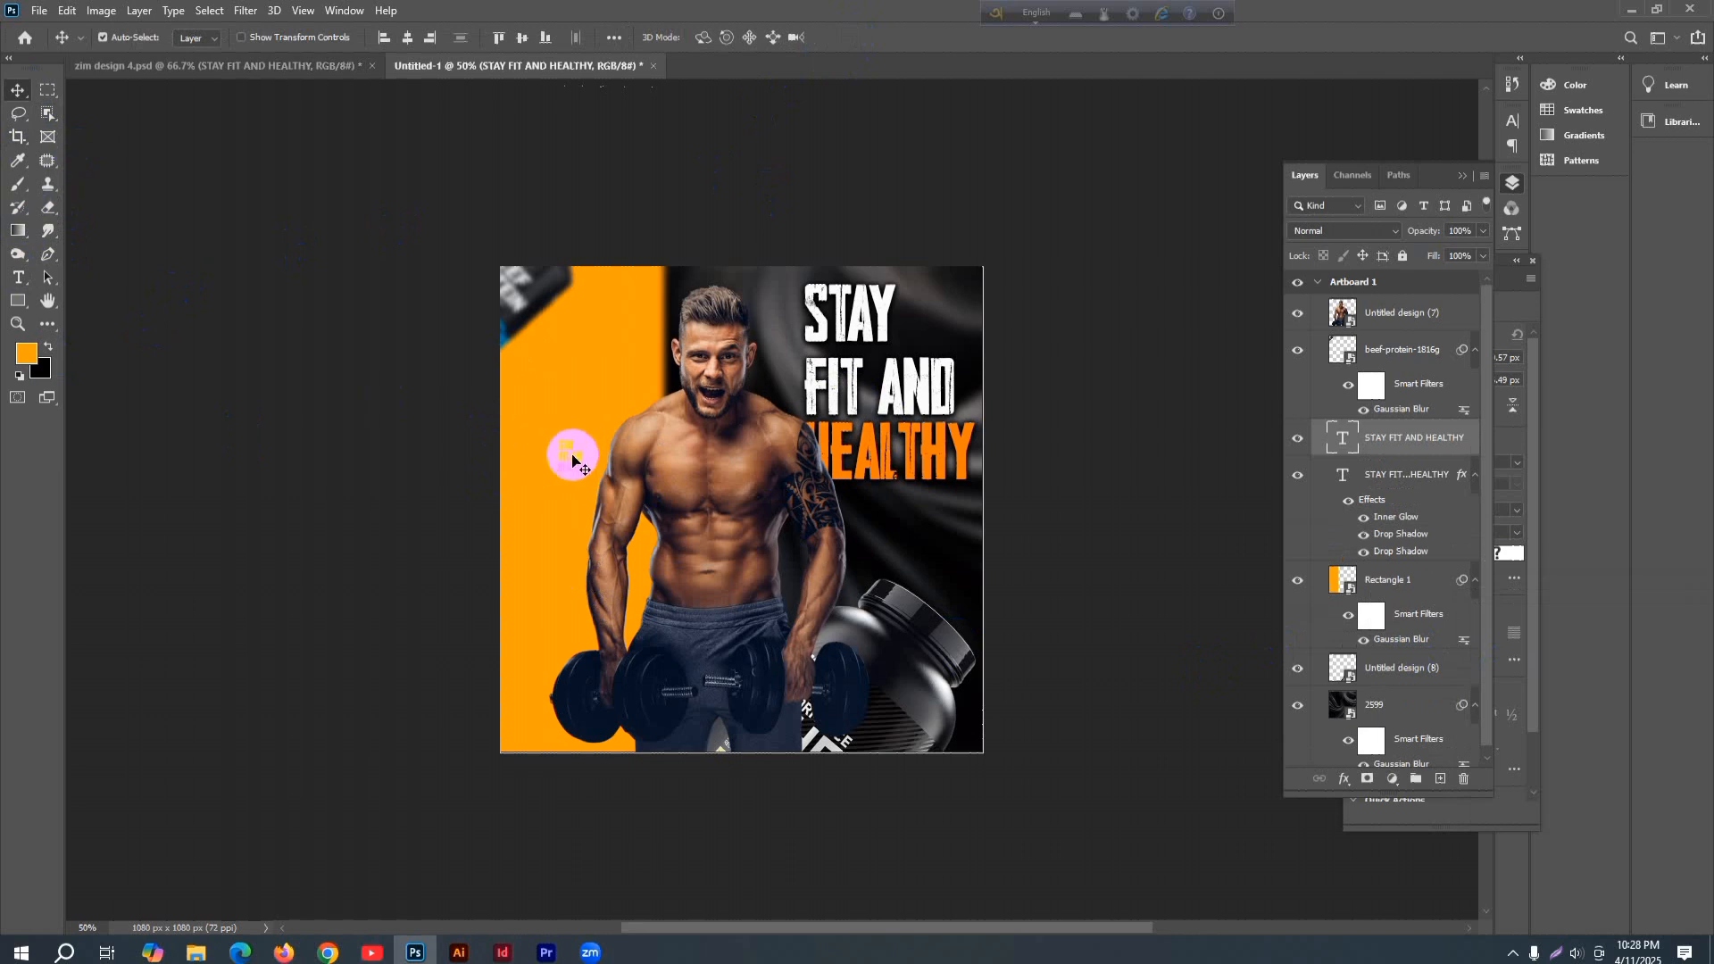
key("ctrl+t")
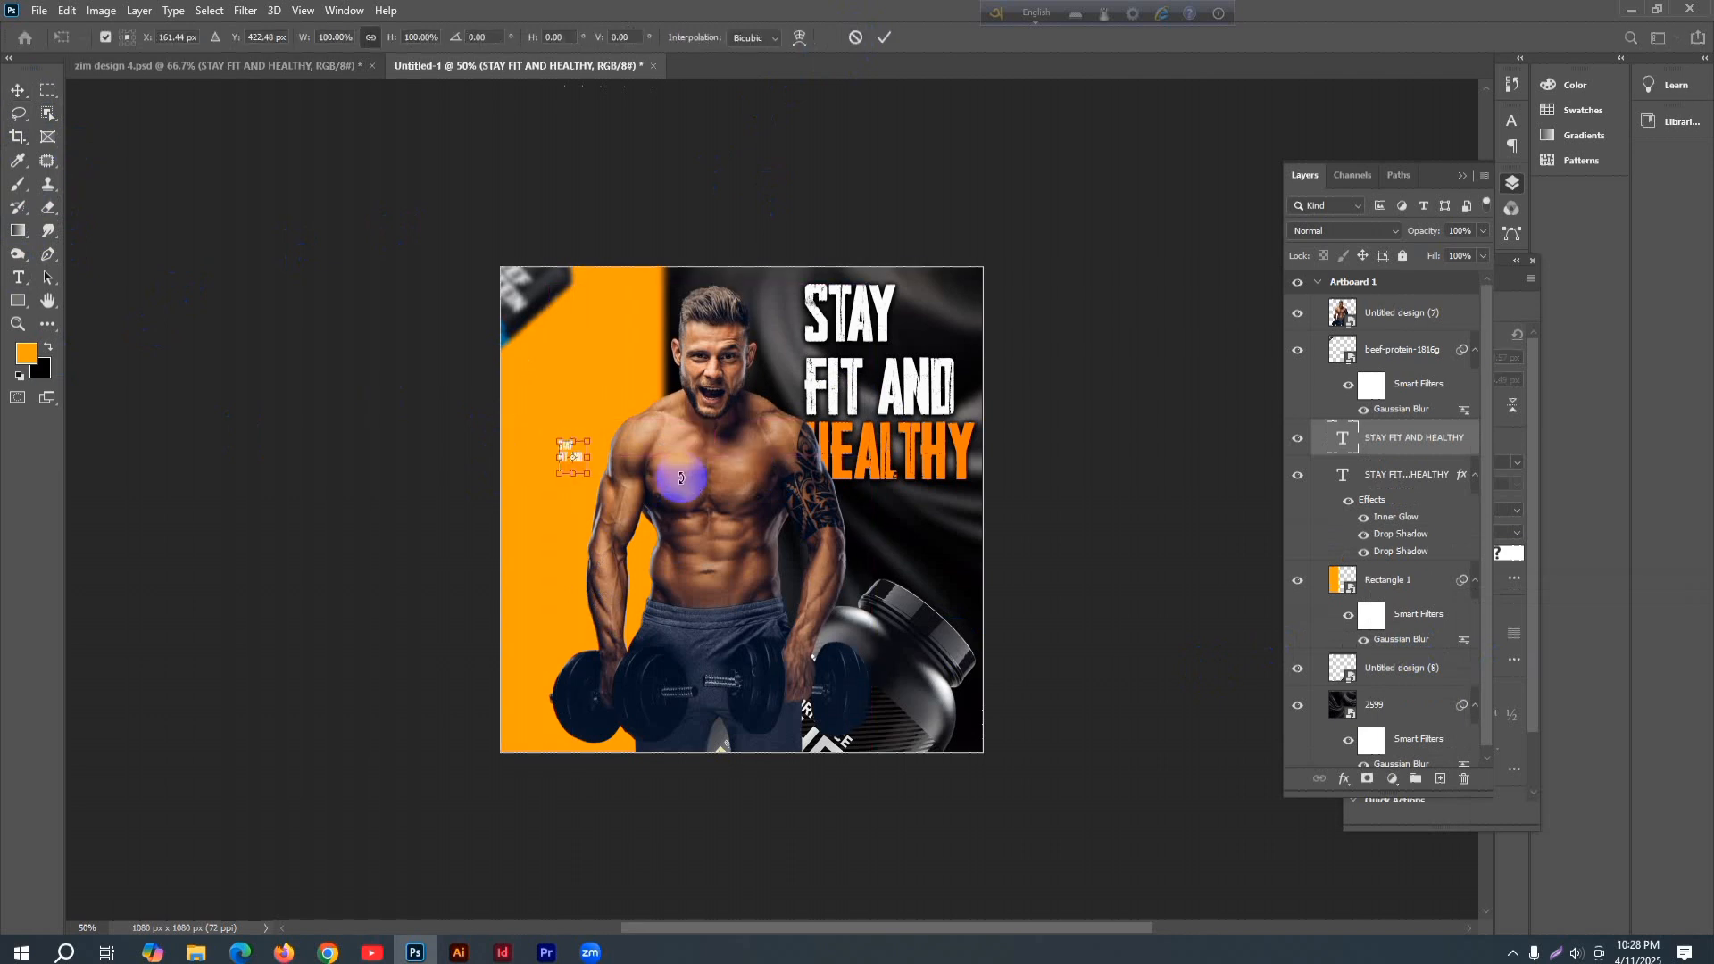
left_click_drag(587, 474, 741, 657)
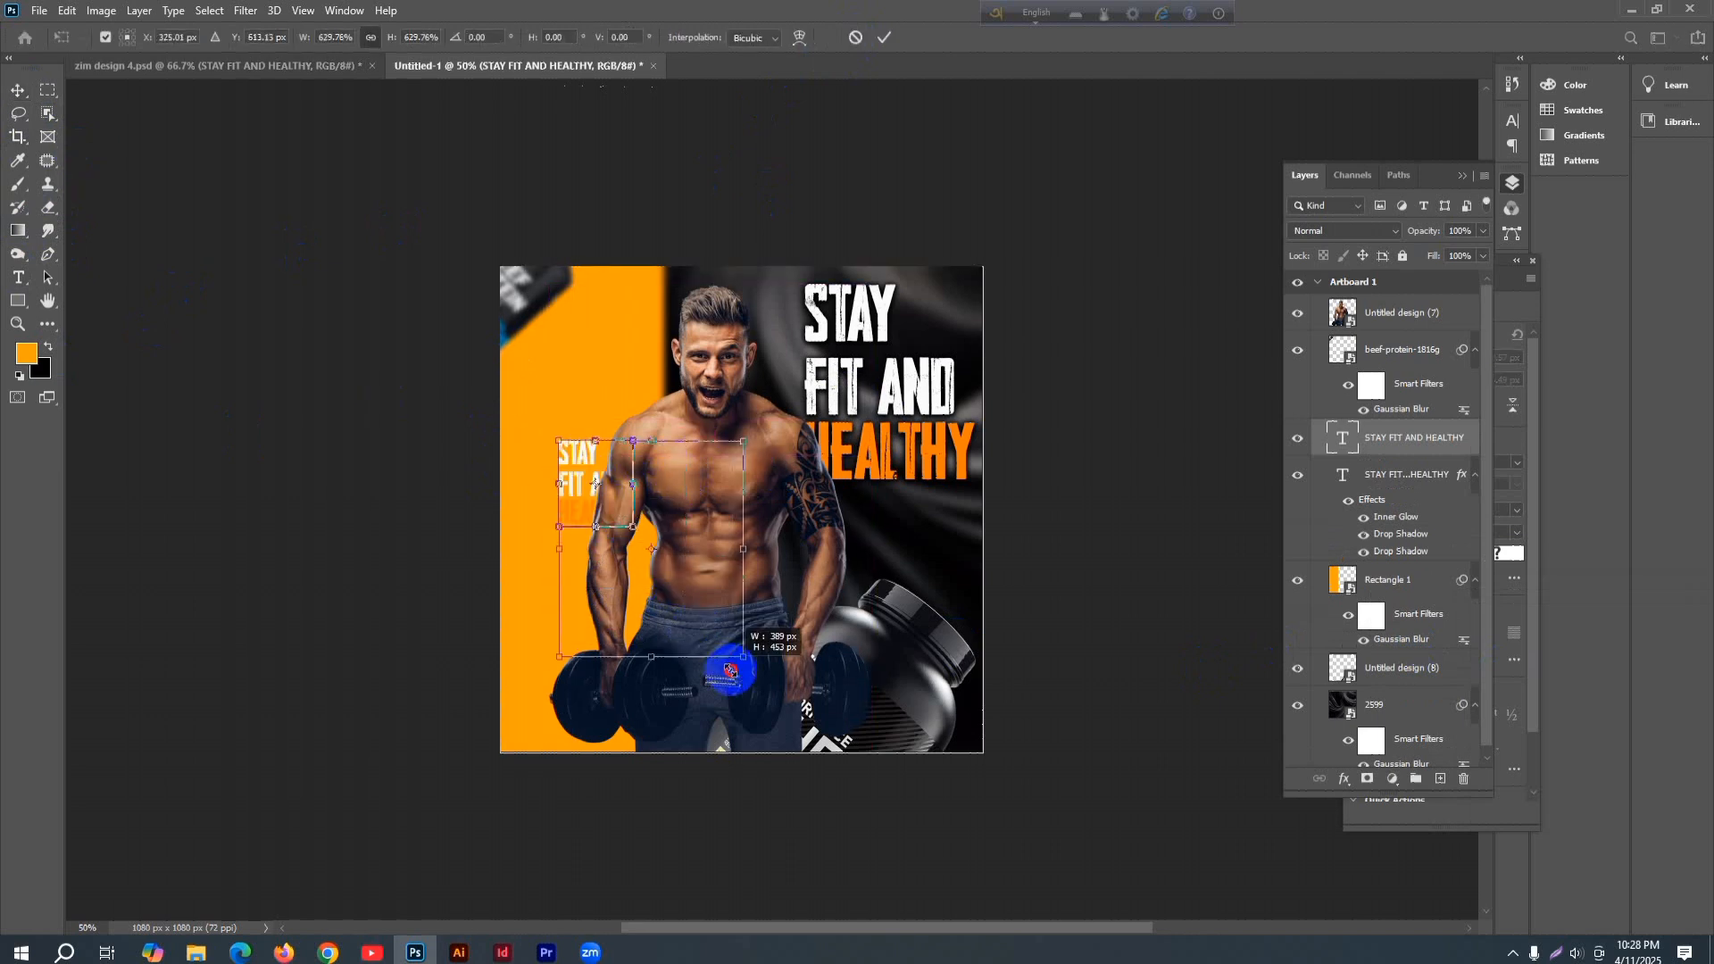
left_click_drag(600, 478, 557, 409)
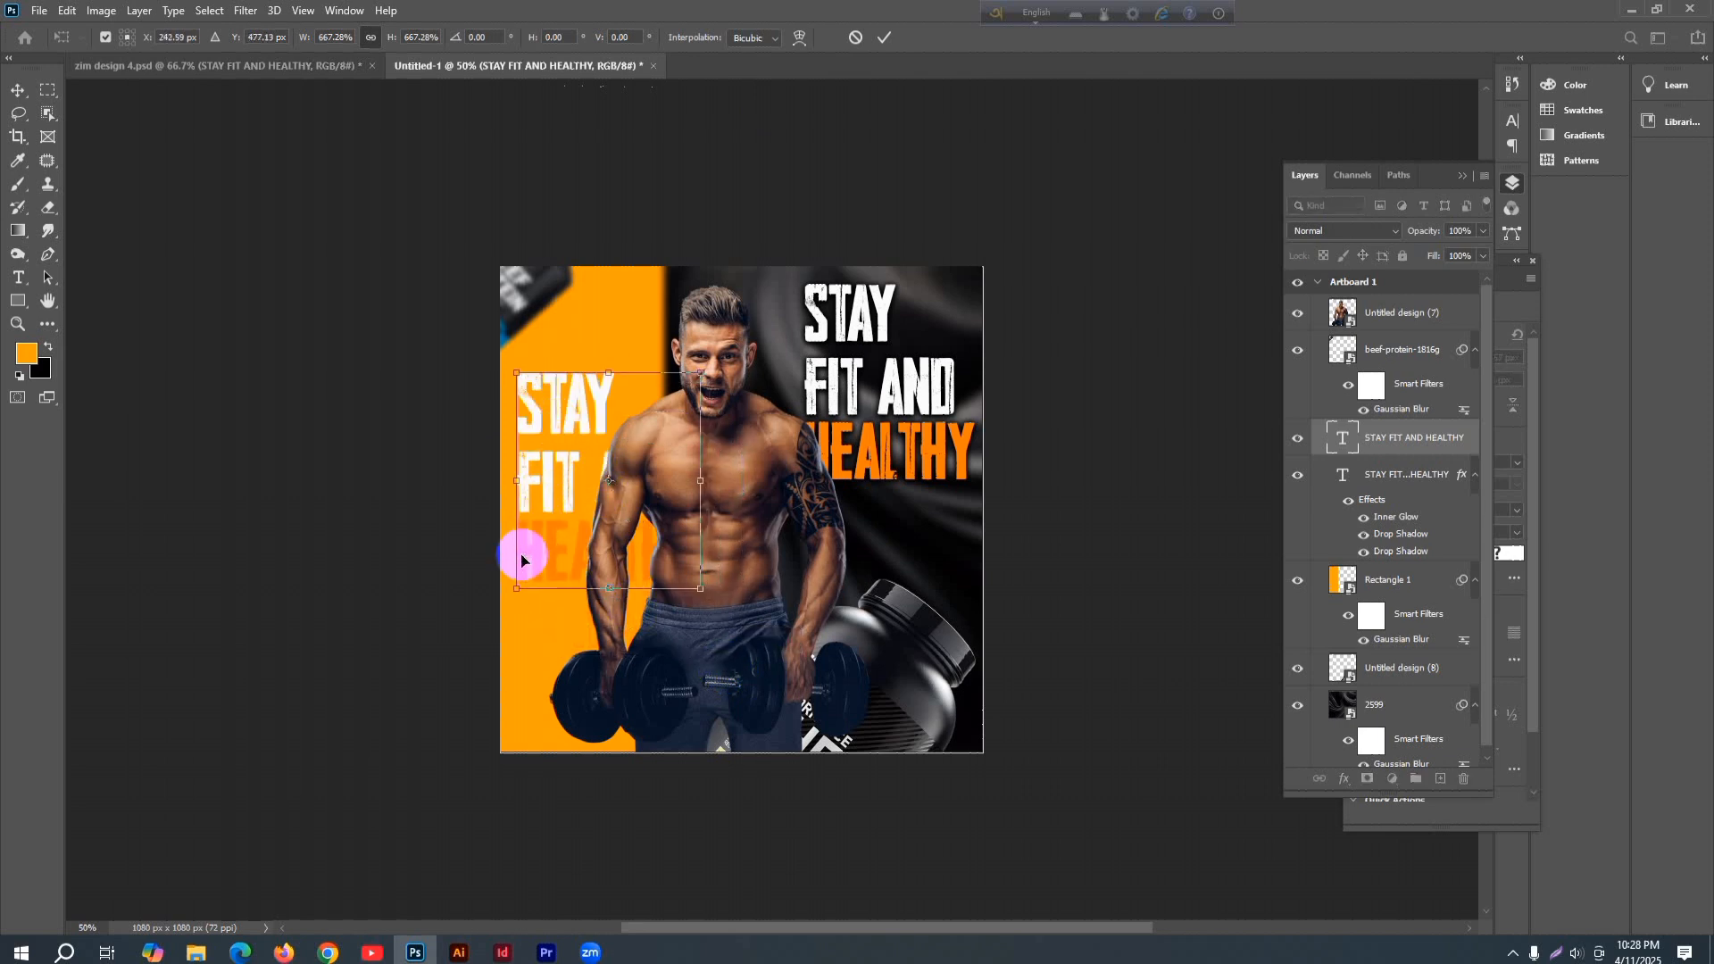
key("Return")
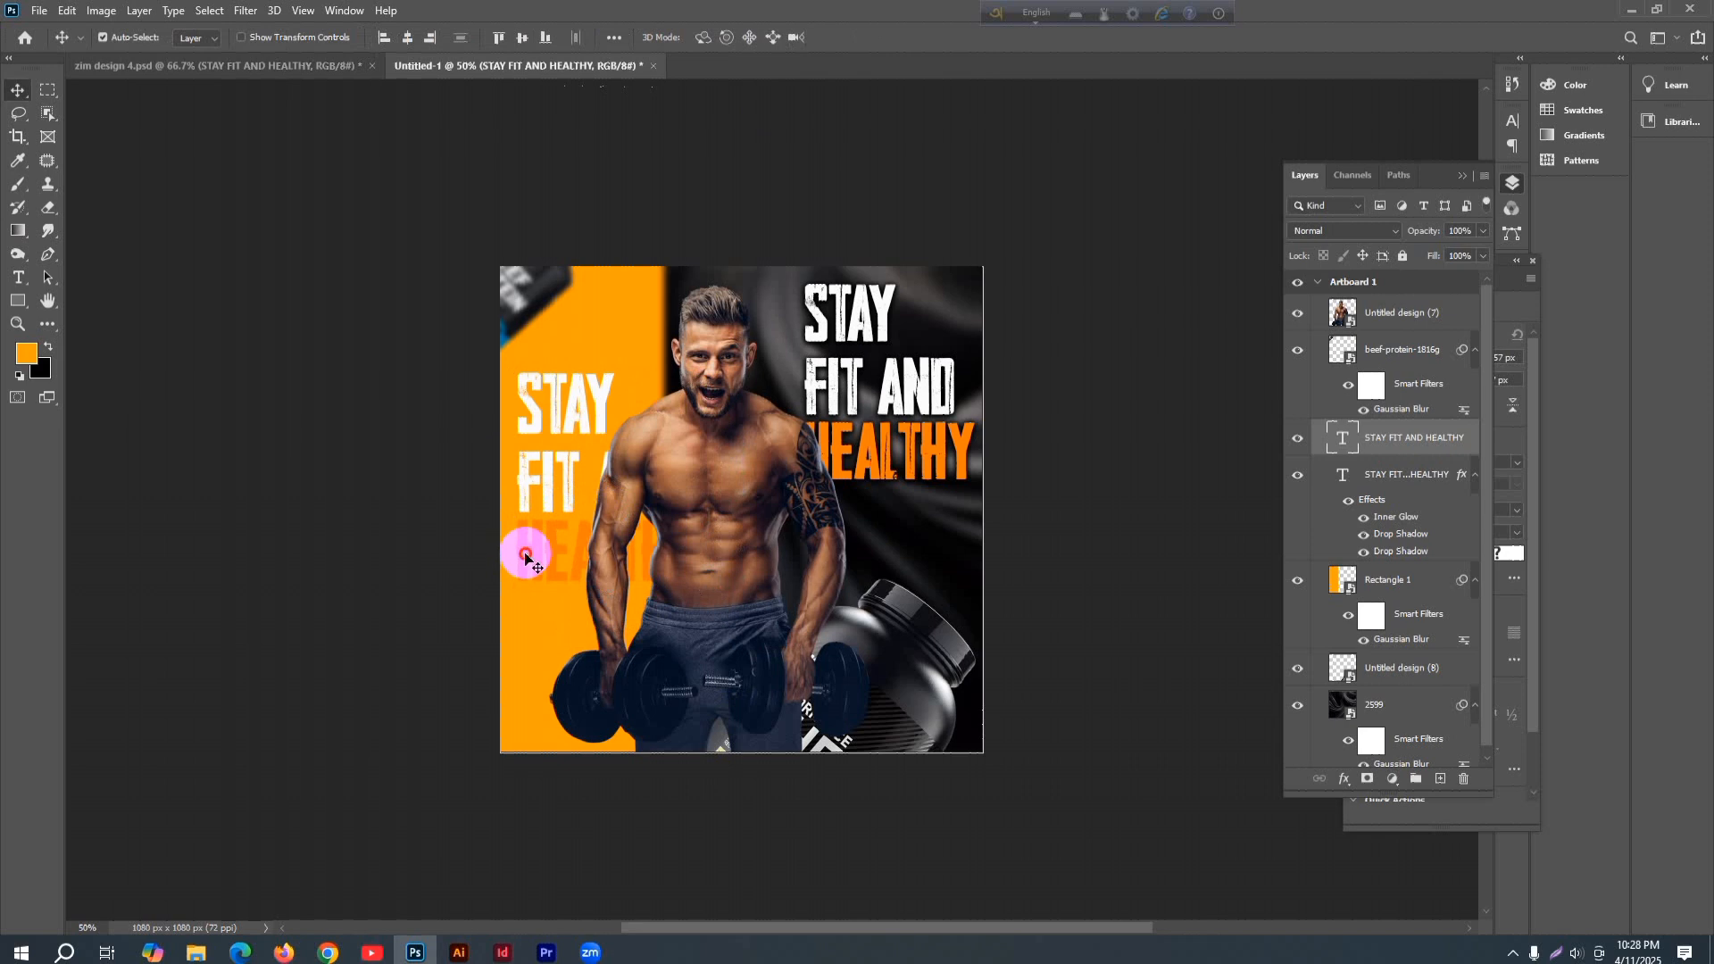
- Remove the line breaks in the second text so "STAY FIT AND HEALTHY" runs on a single line
double_click(526, 558)
left_click(525, 551)
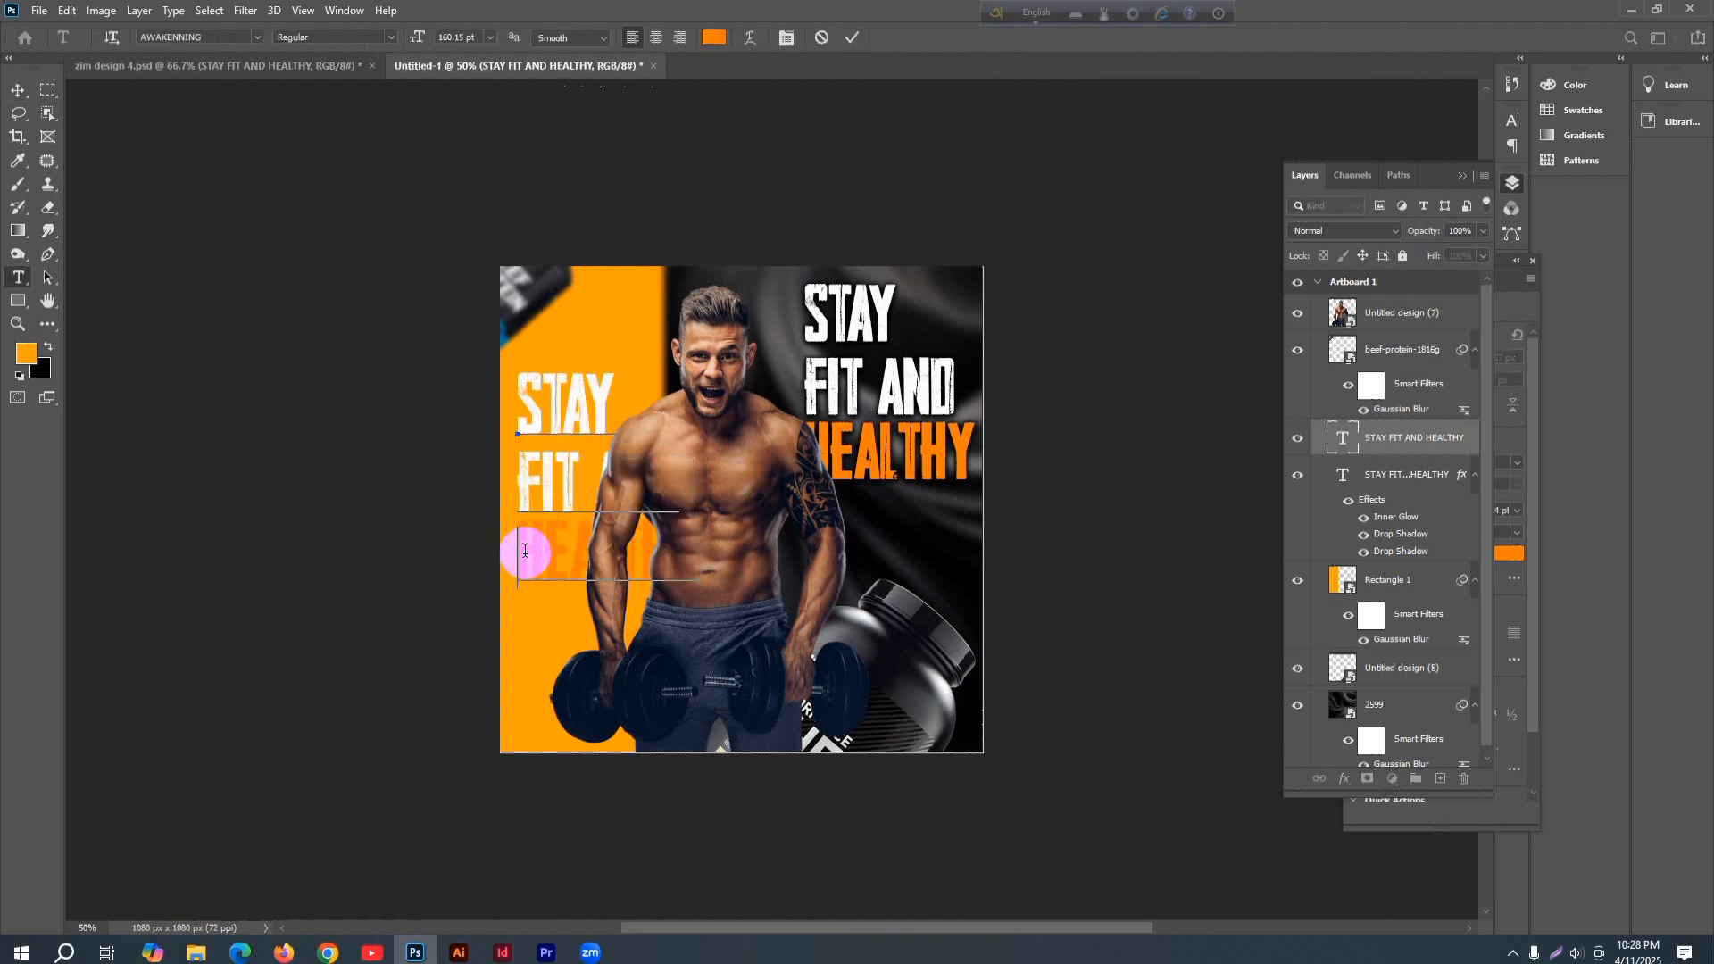
key("BackSpace")
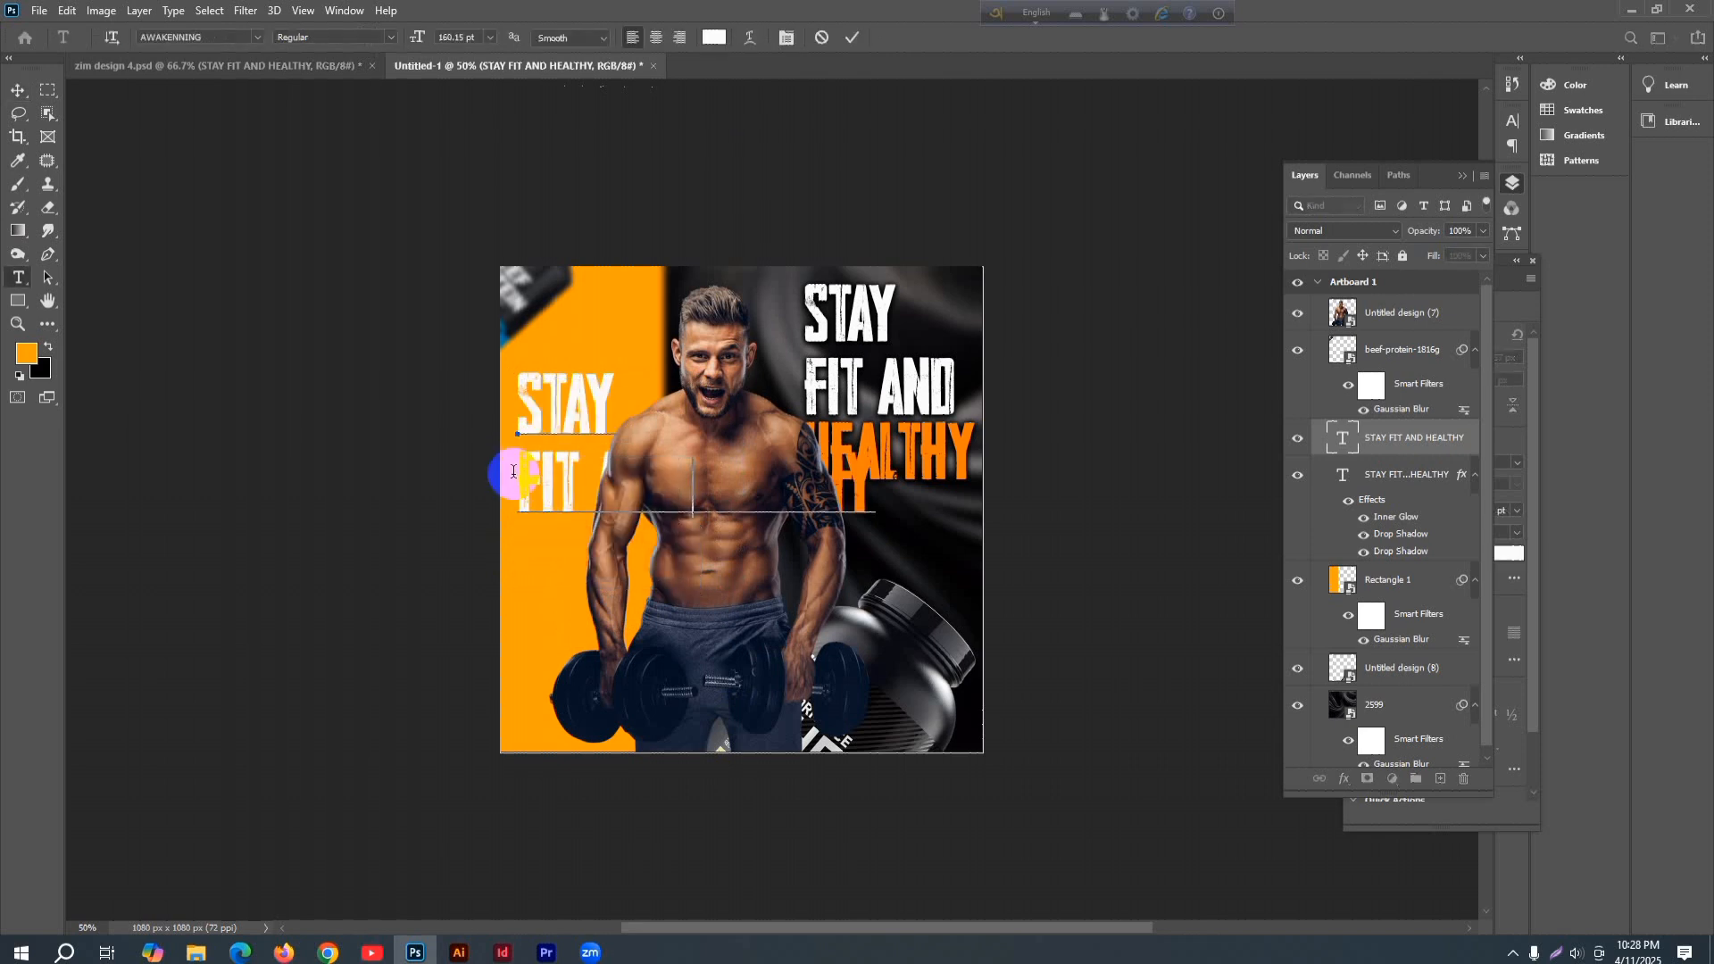
key("BackSpace")
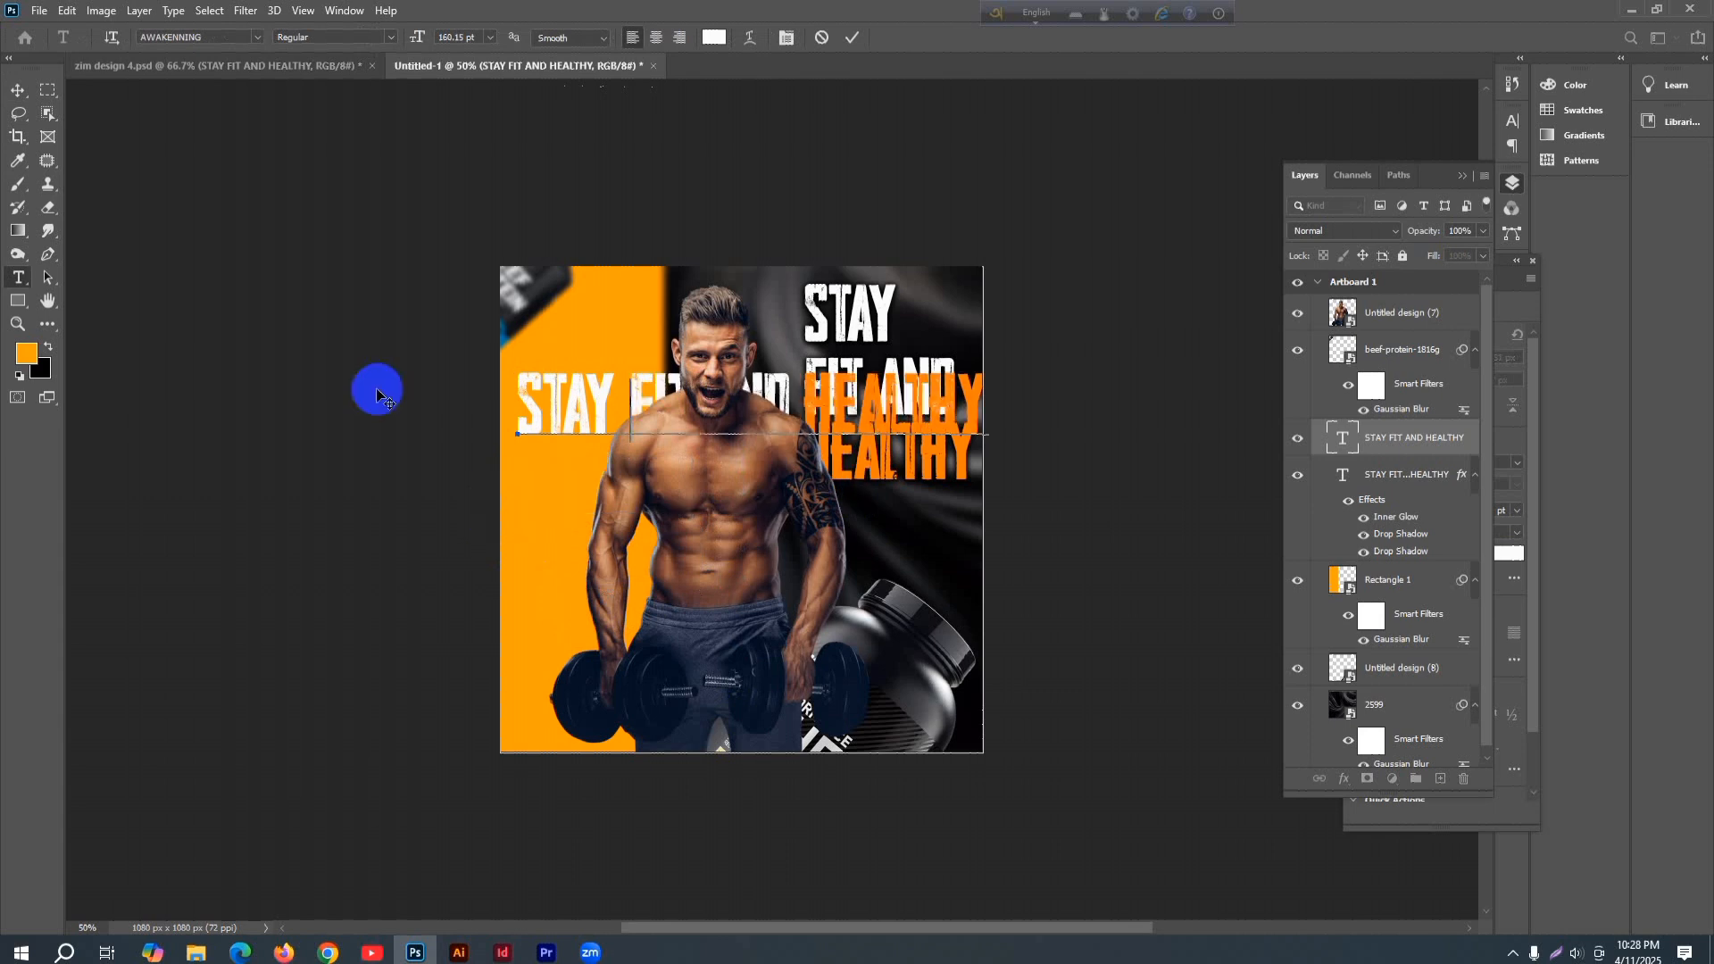
left_click(18, 90)
left_click(390, 333)
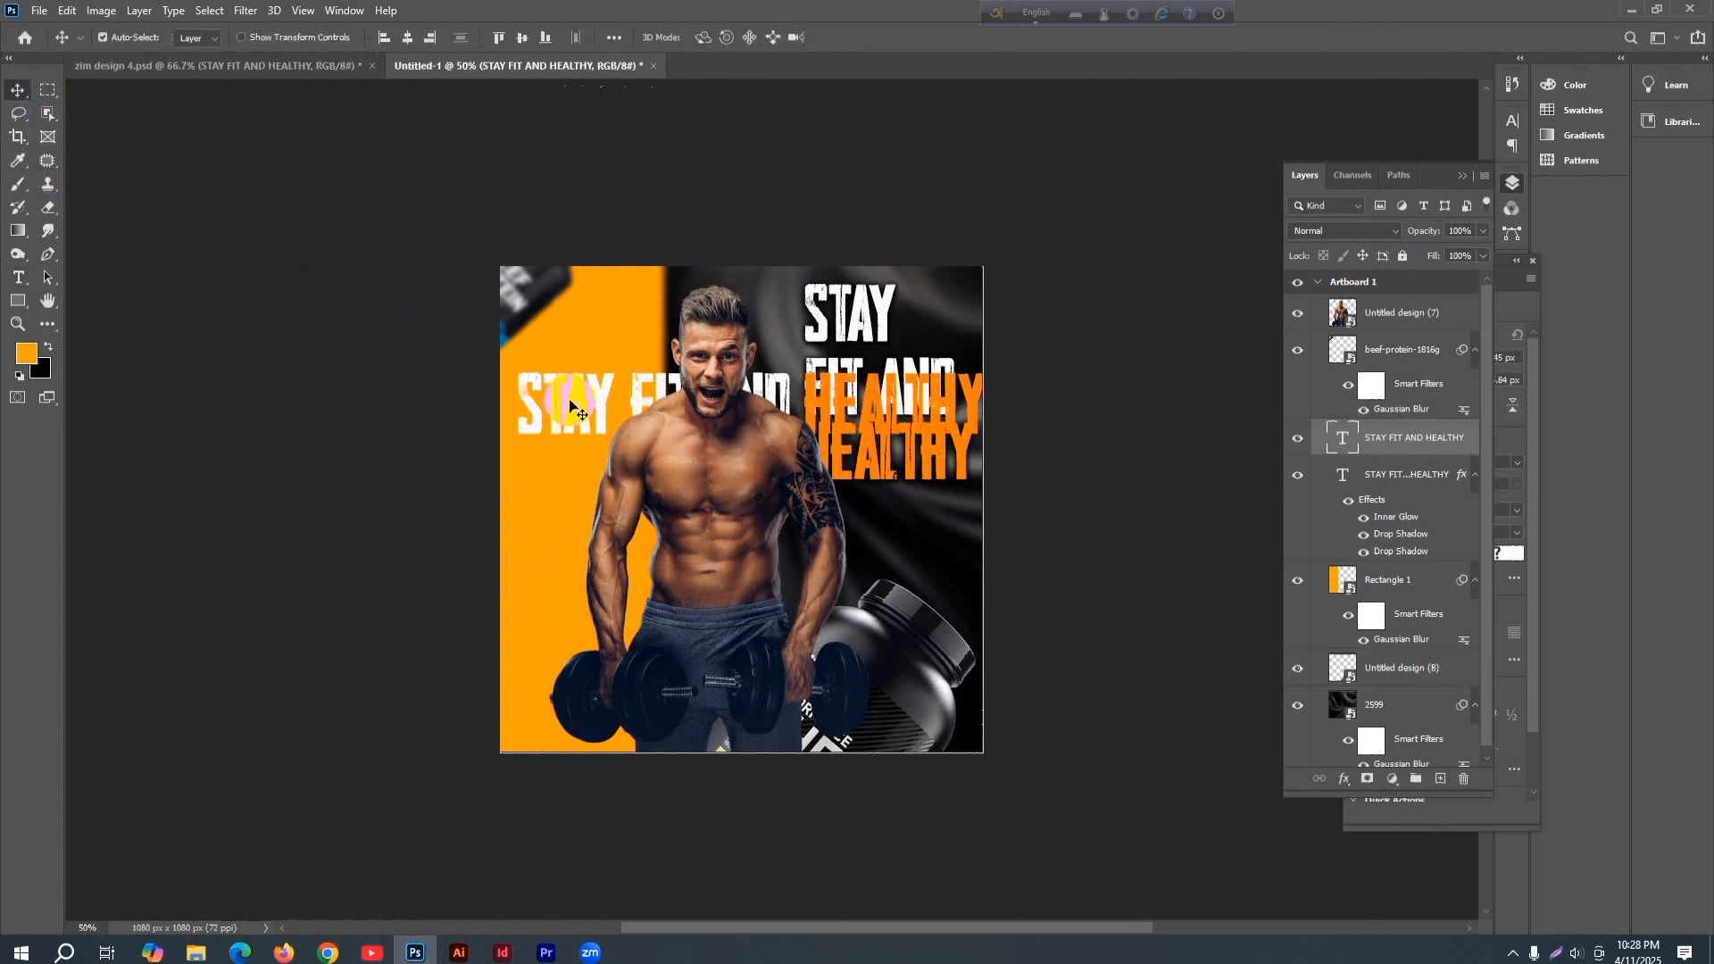
- Rotate the one-line text to about -90°, scale it to about 102.5% and place it vertically along the orange panel at full artboard height
key("ctrl+t")
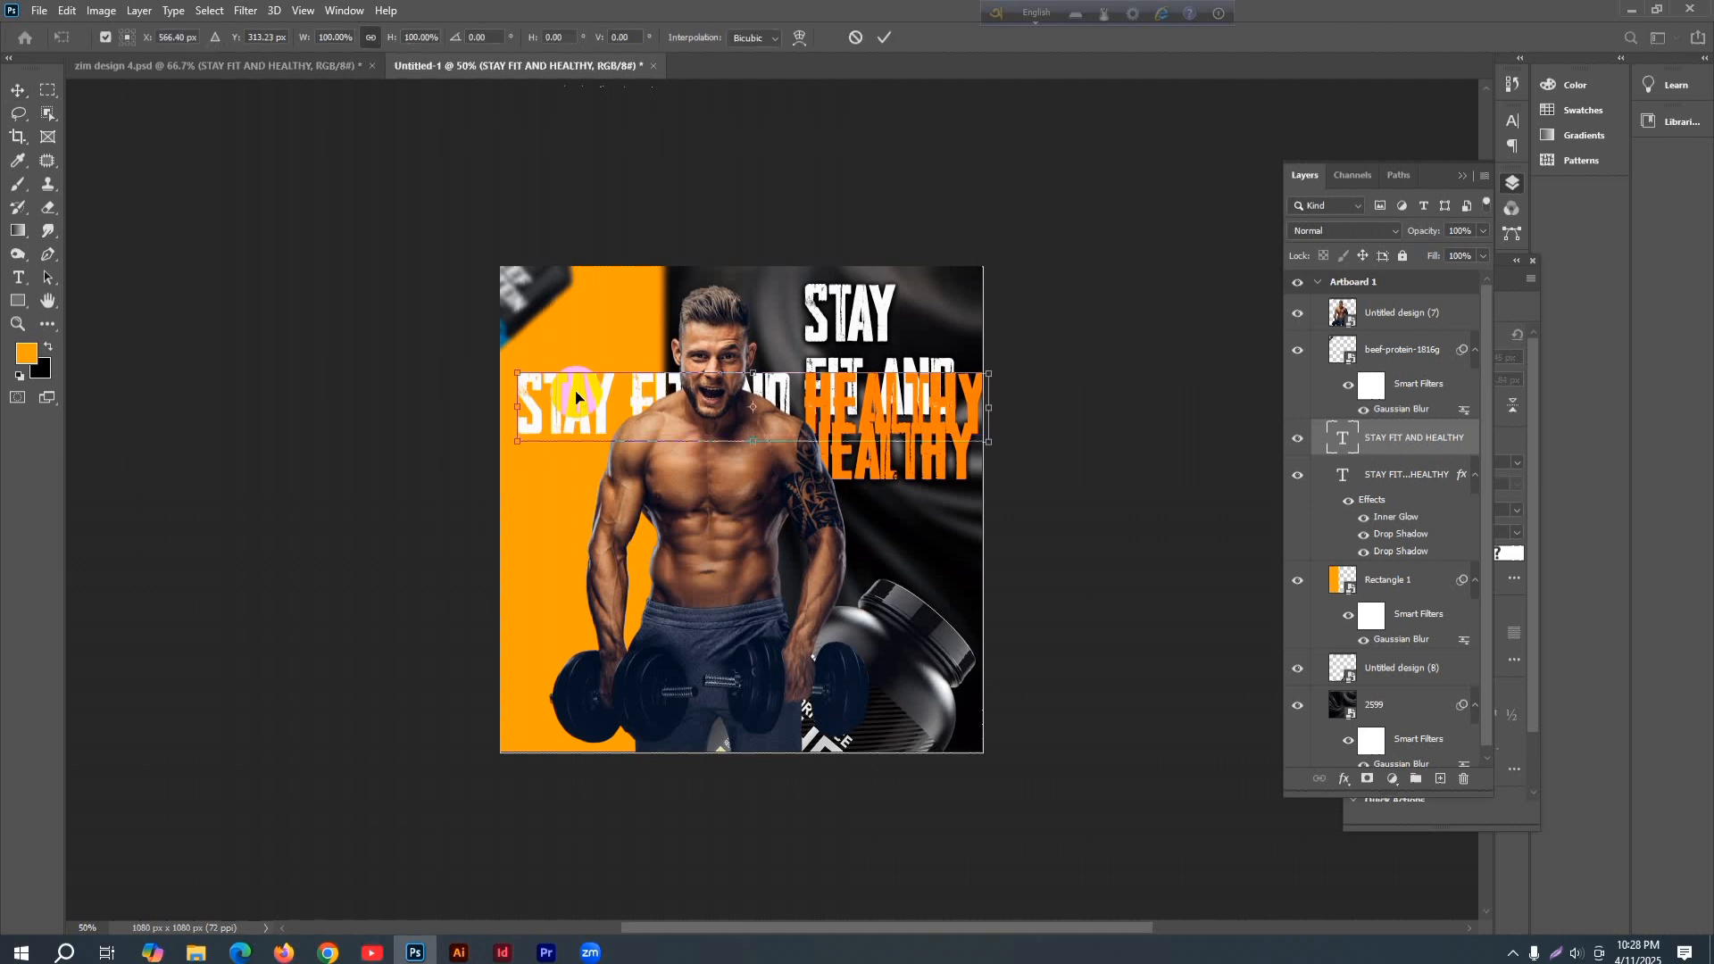
mouse_move(1003, 386)
left_mouse_down()
mouse_move(728, 260)
mouse_move(737, 249)
left_mouse_up()
mouse_move(769, 310)
left_mouse_down()
mouse_move(757, 295)
mouse_move(604, 364)
mouse_move(579, 404)
left_mouse_up()
left_click_drag(569, 278, 570, 266)
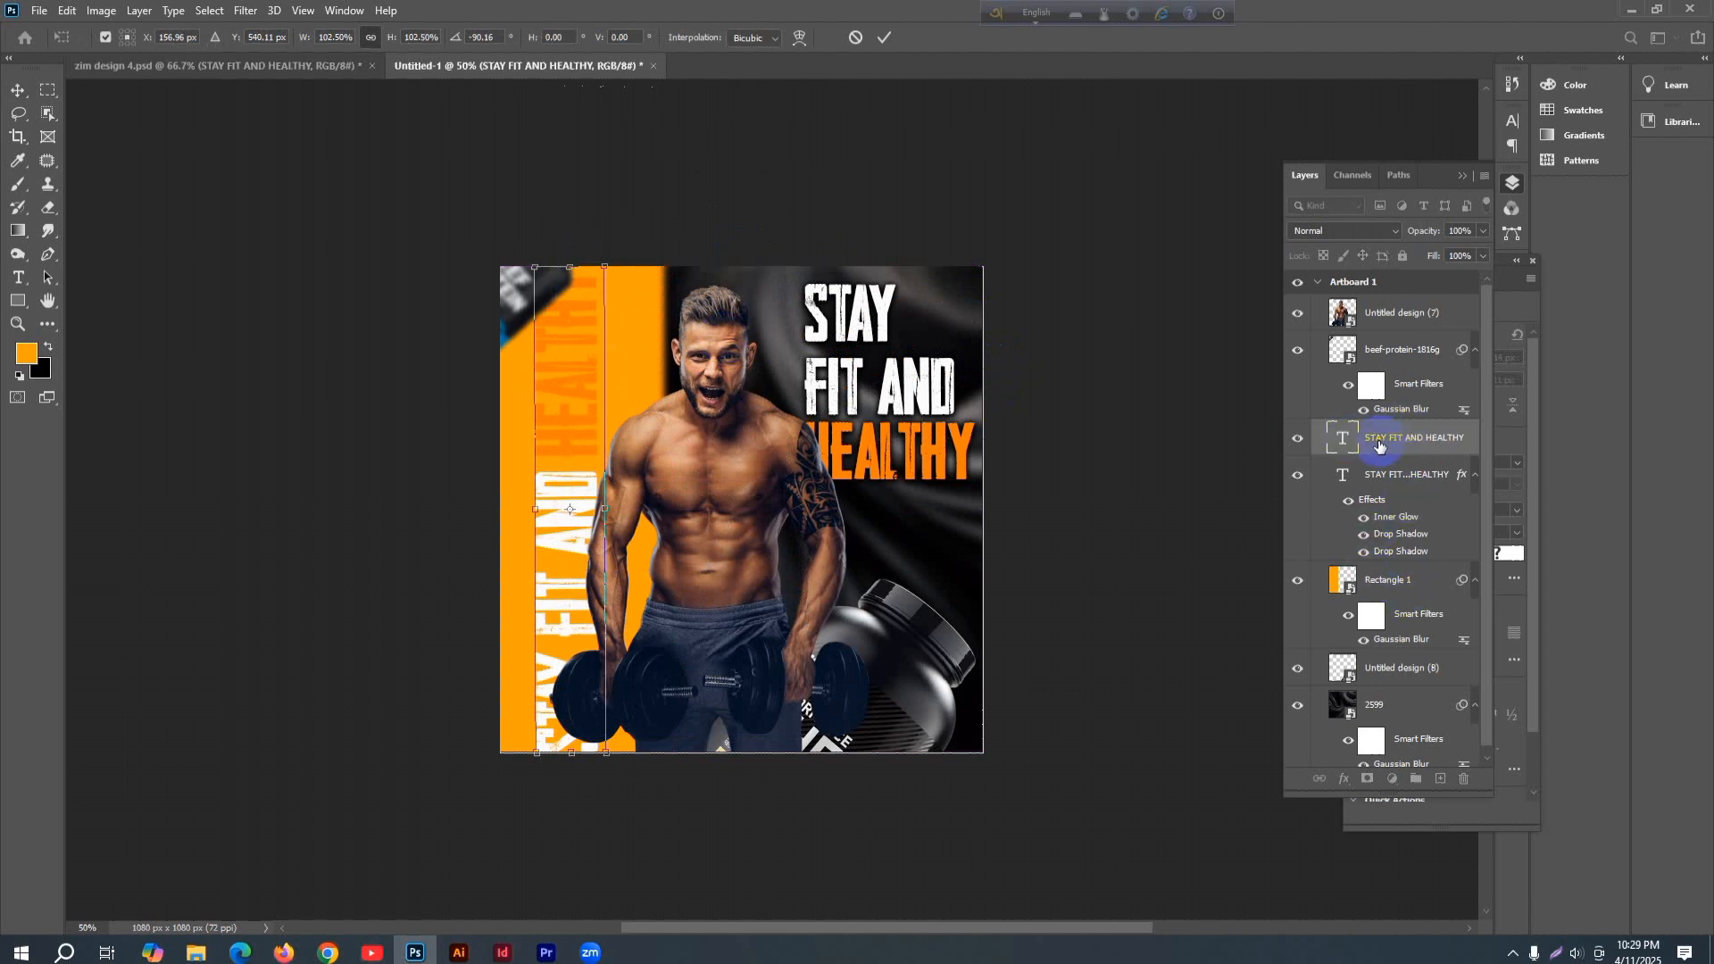
left_click(1511, 120)
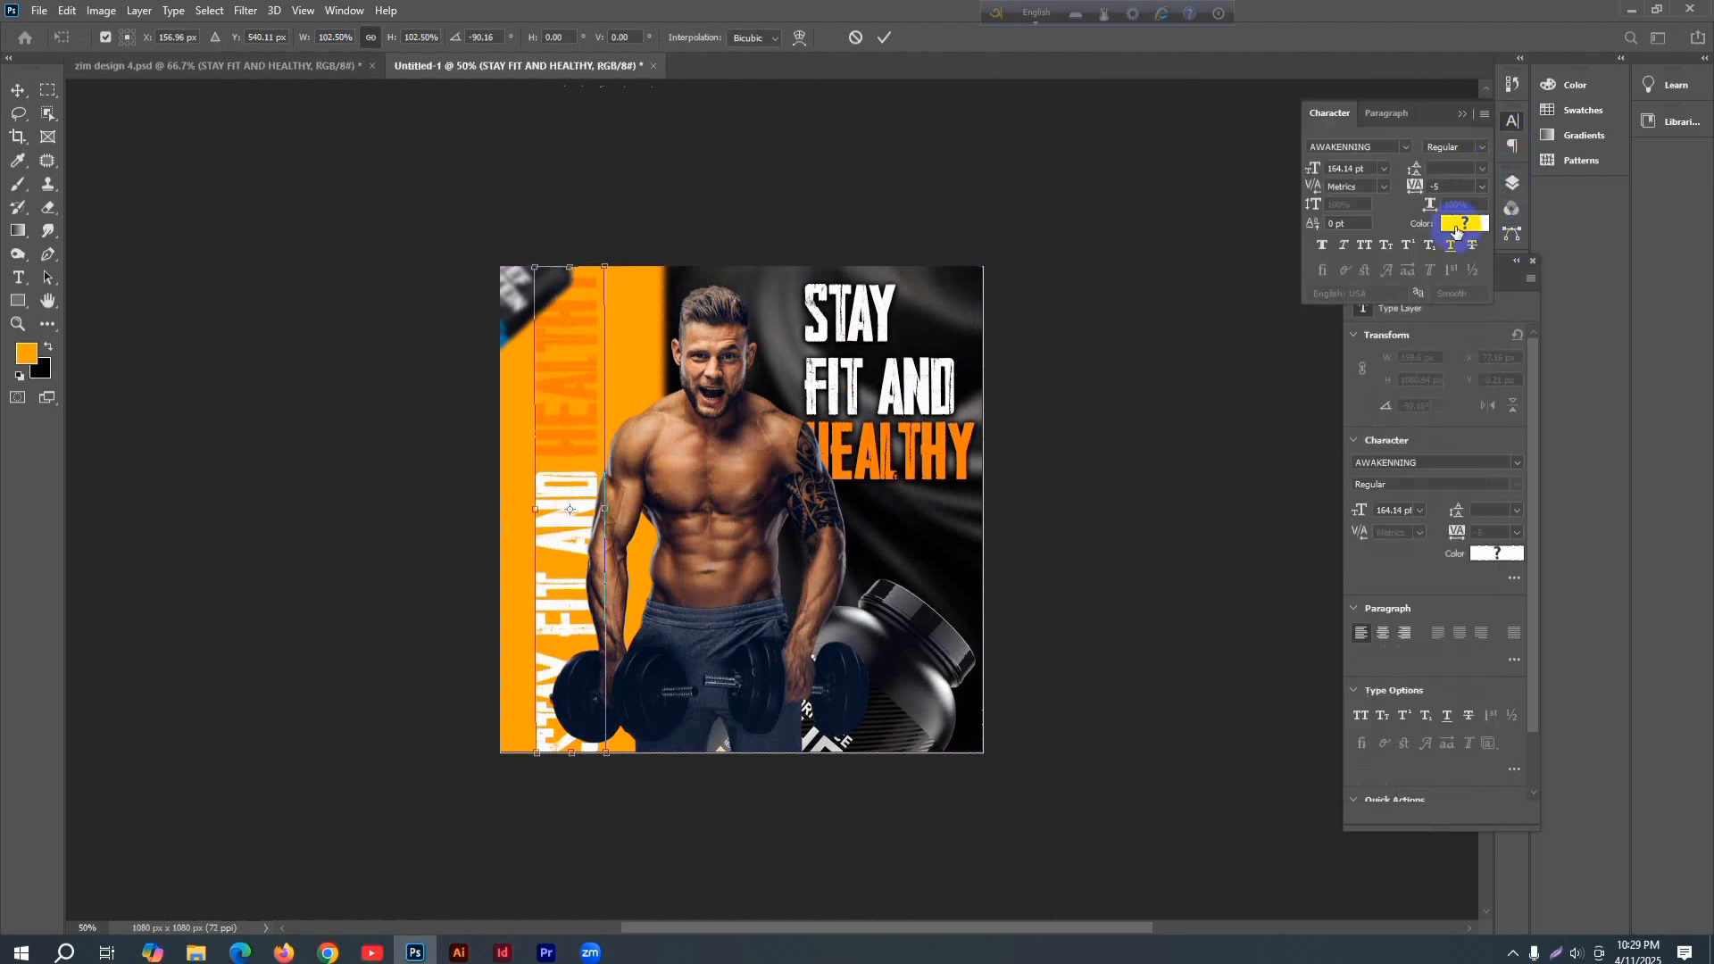
left_click(884, 37)
- Set the colour of the entire vertical text to white
left_click(1464, 224)
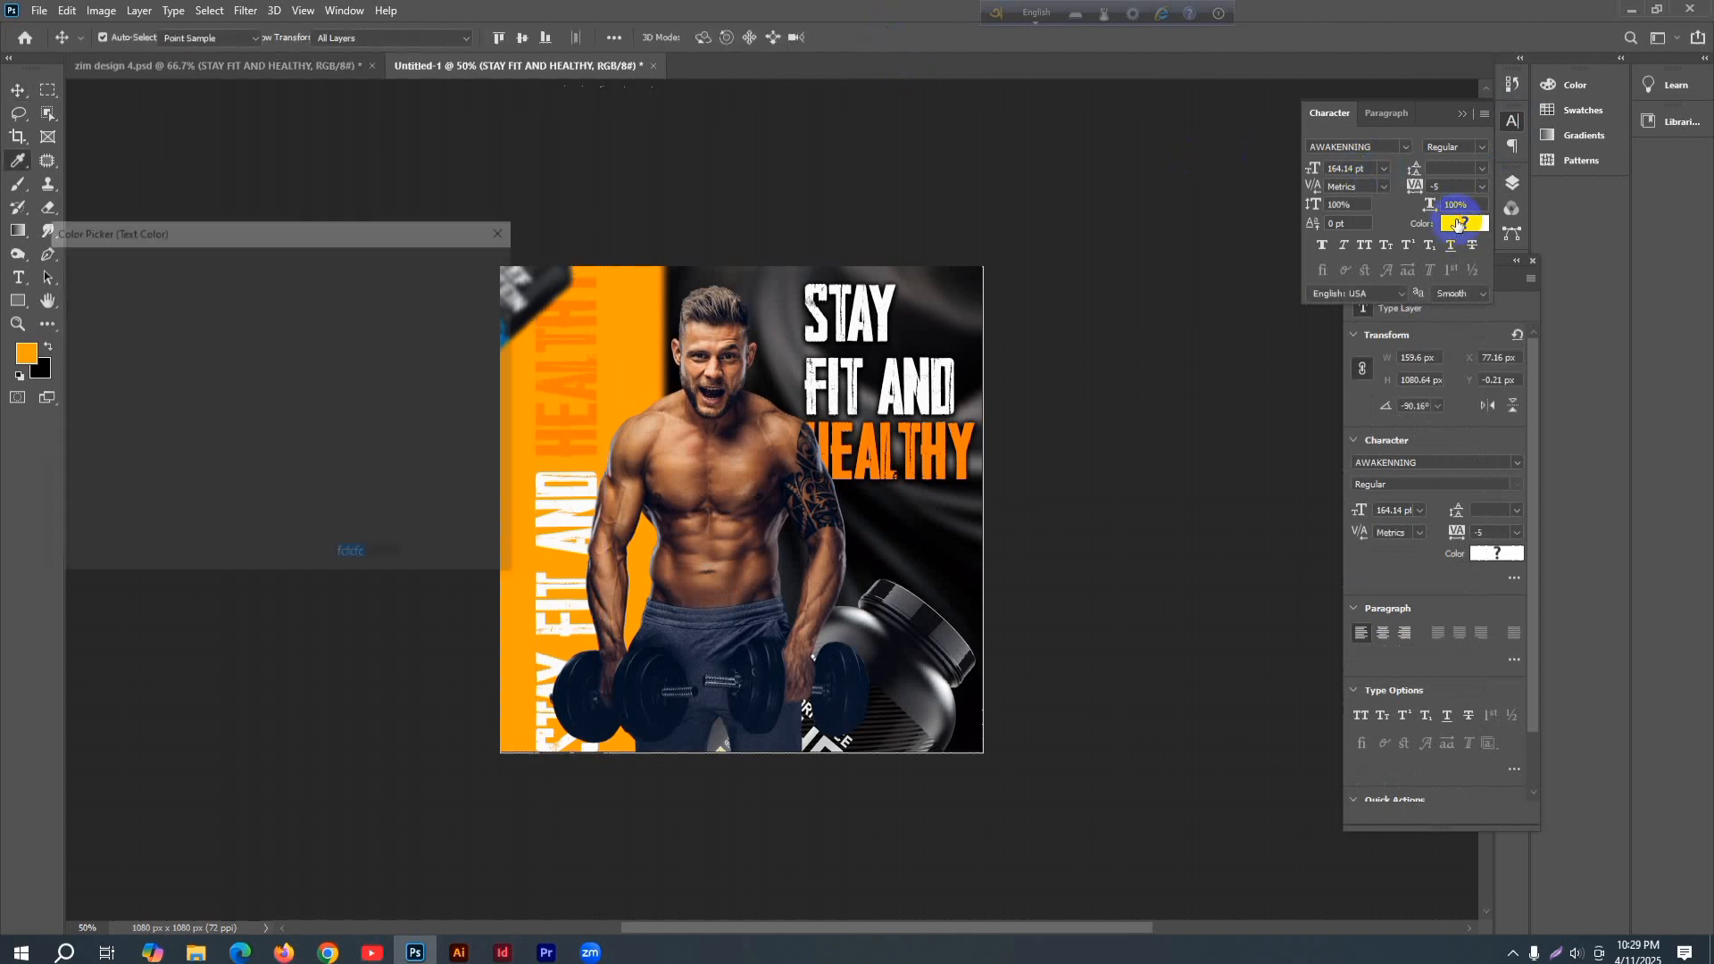
left_click(459, 263)
key("v")
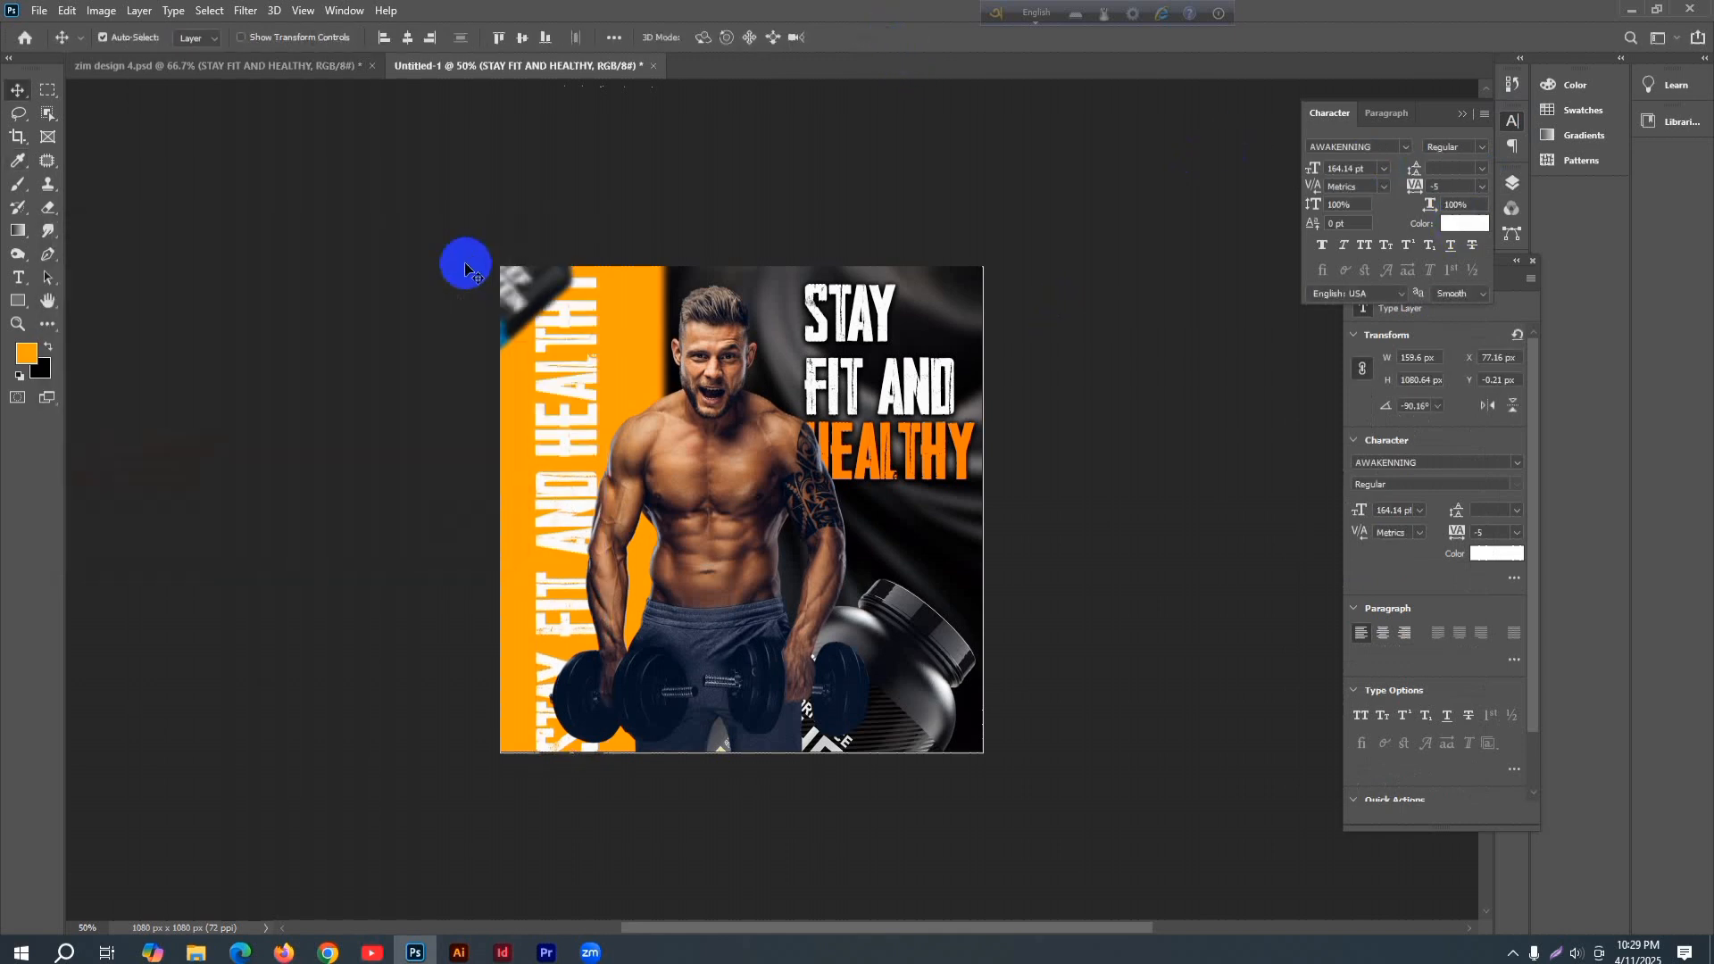
- Set the tracking of the vertical text to 15
left_click(568, 413)
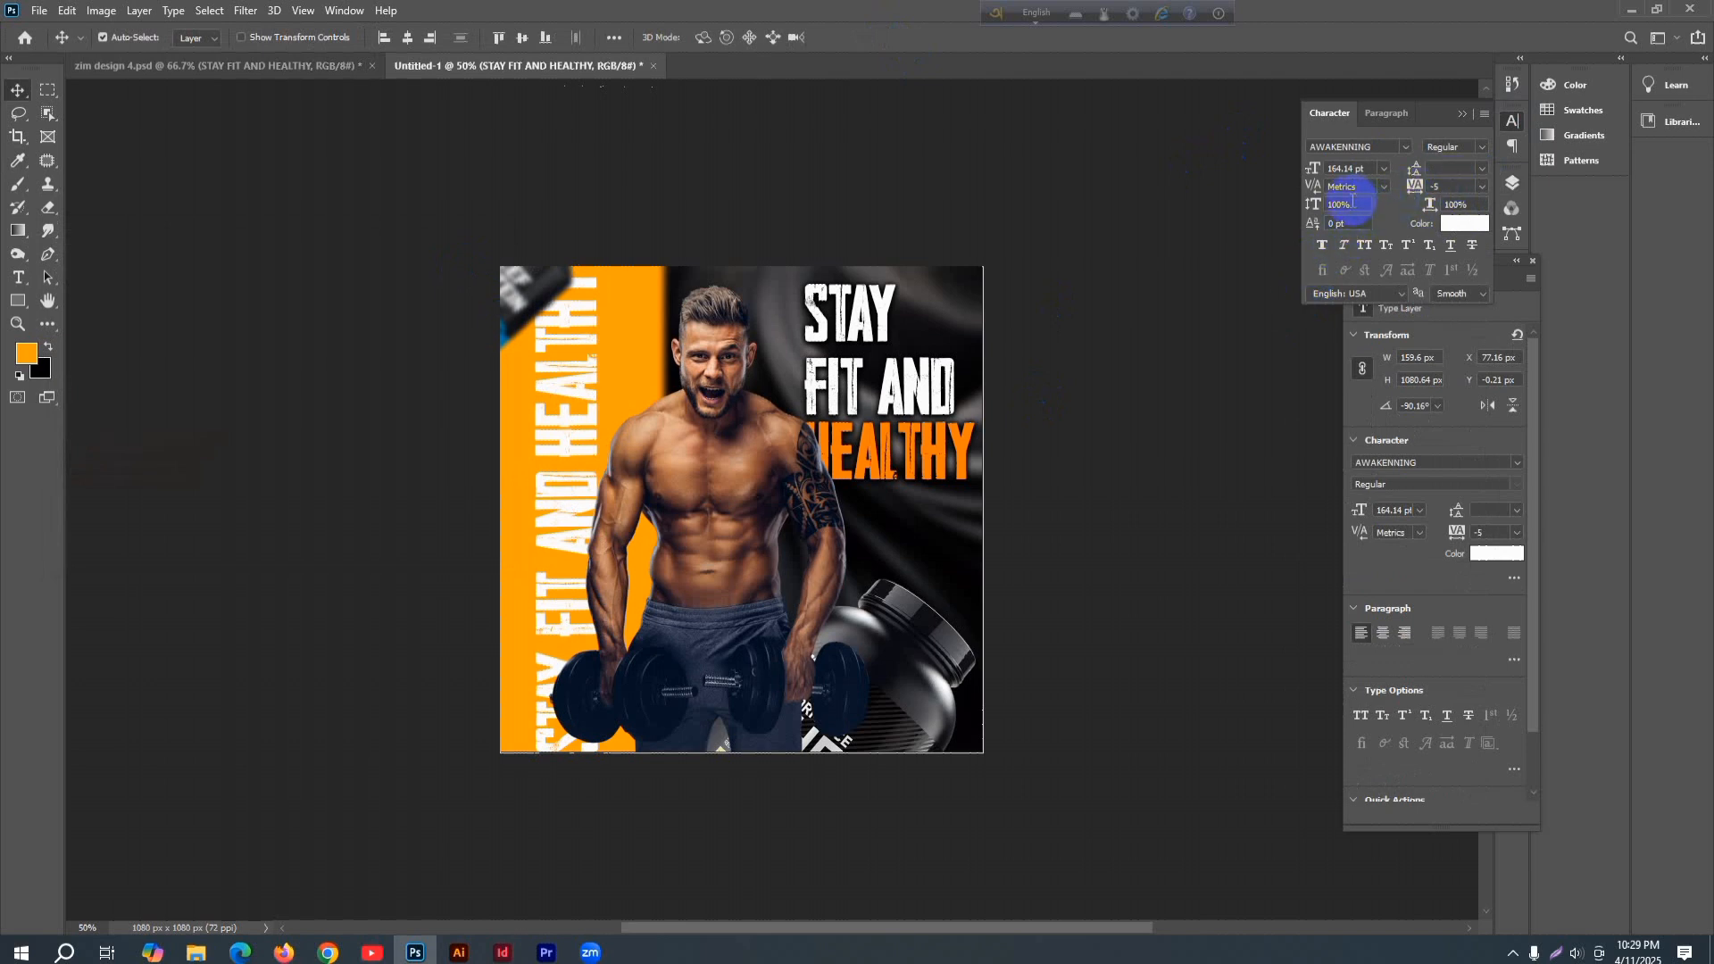
left_click(1453, 187)
key("Up")
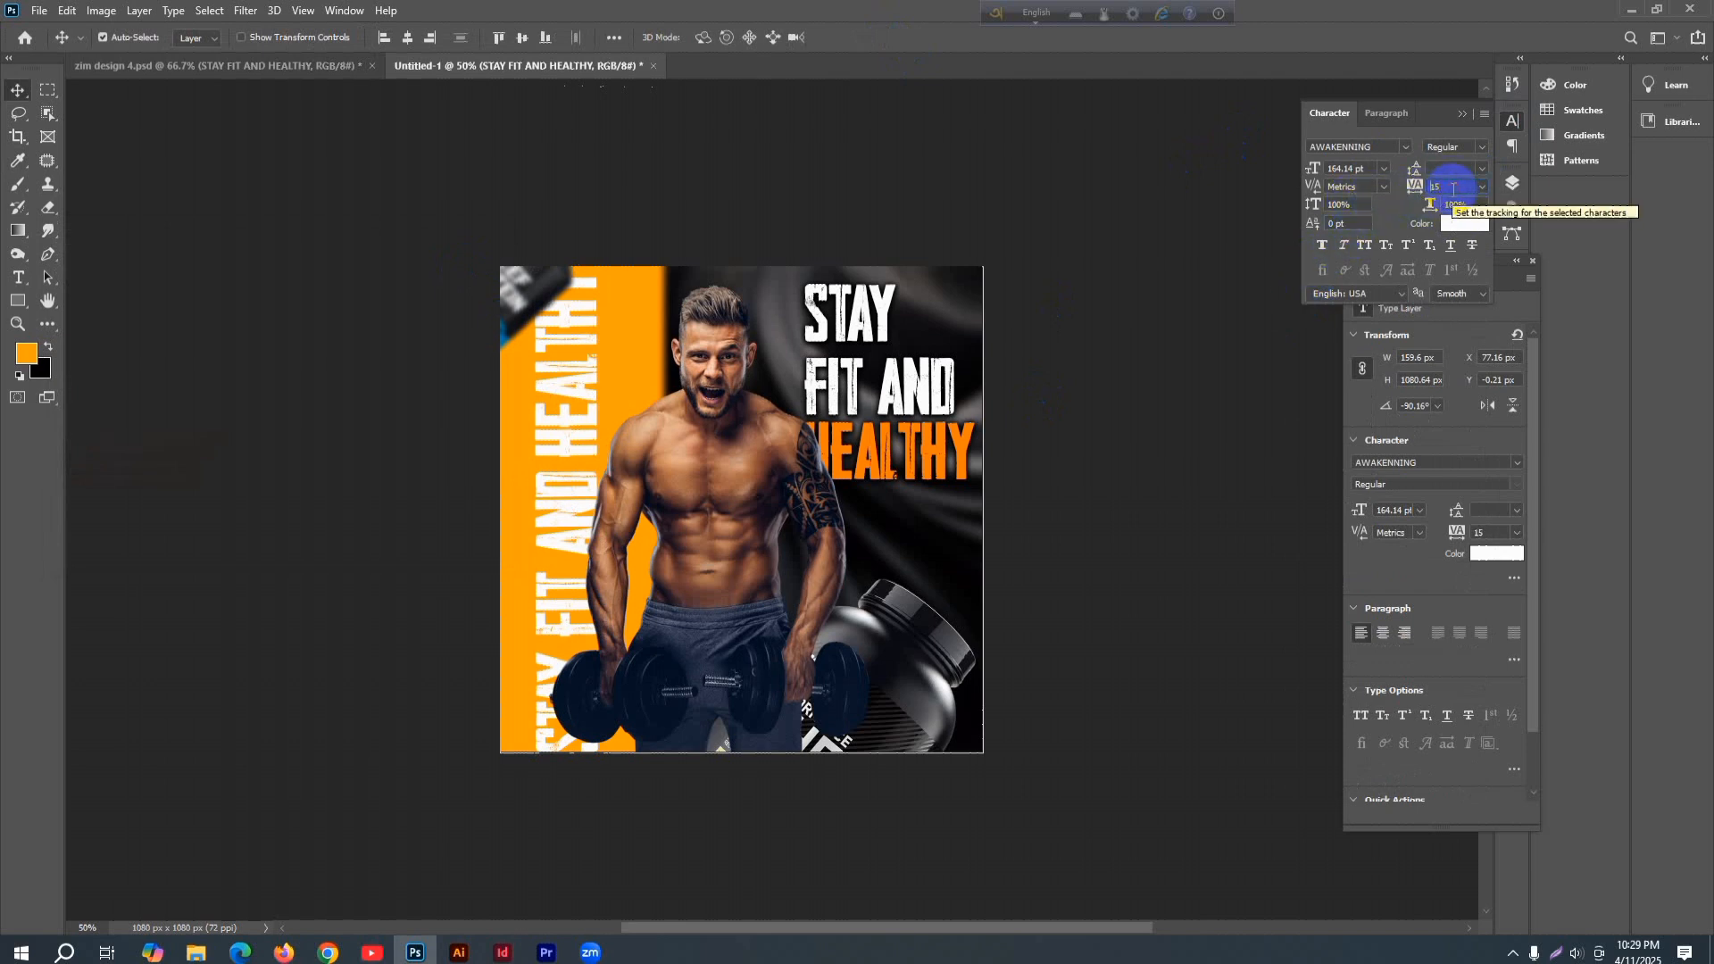
- Set the vertical text's tracking to 10 and vertical scale to 150%, and shift it right on the orange panel to about X 51 px
key("Down")
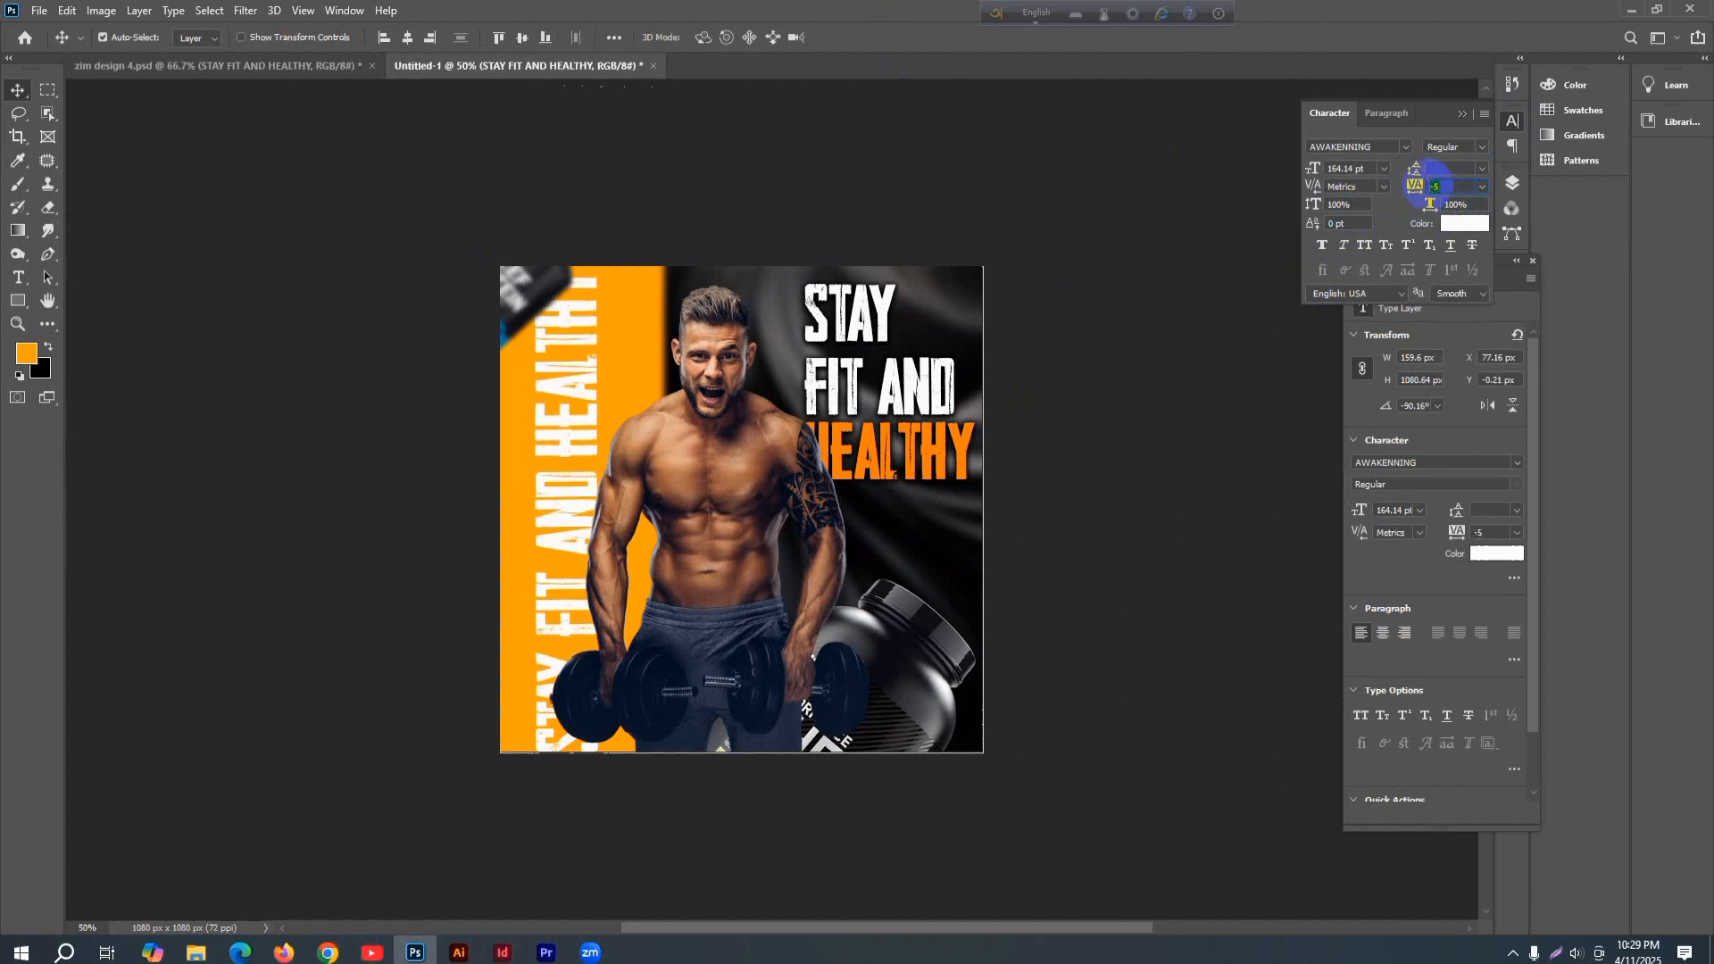
key("Return")
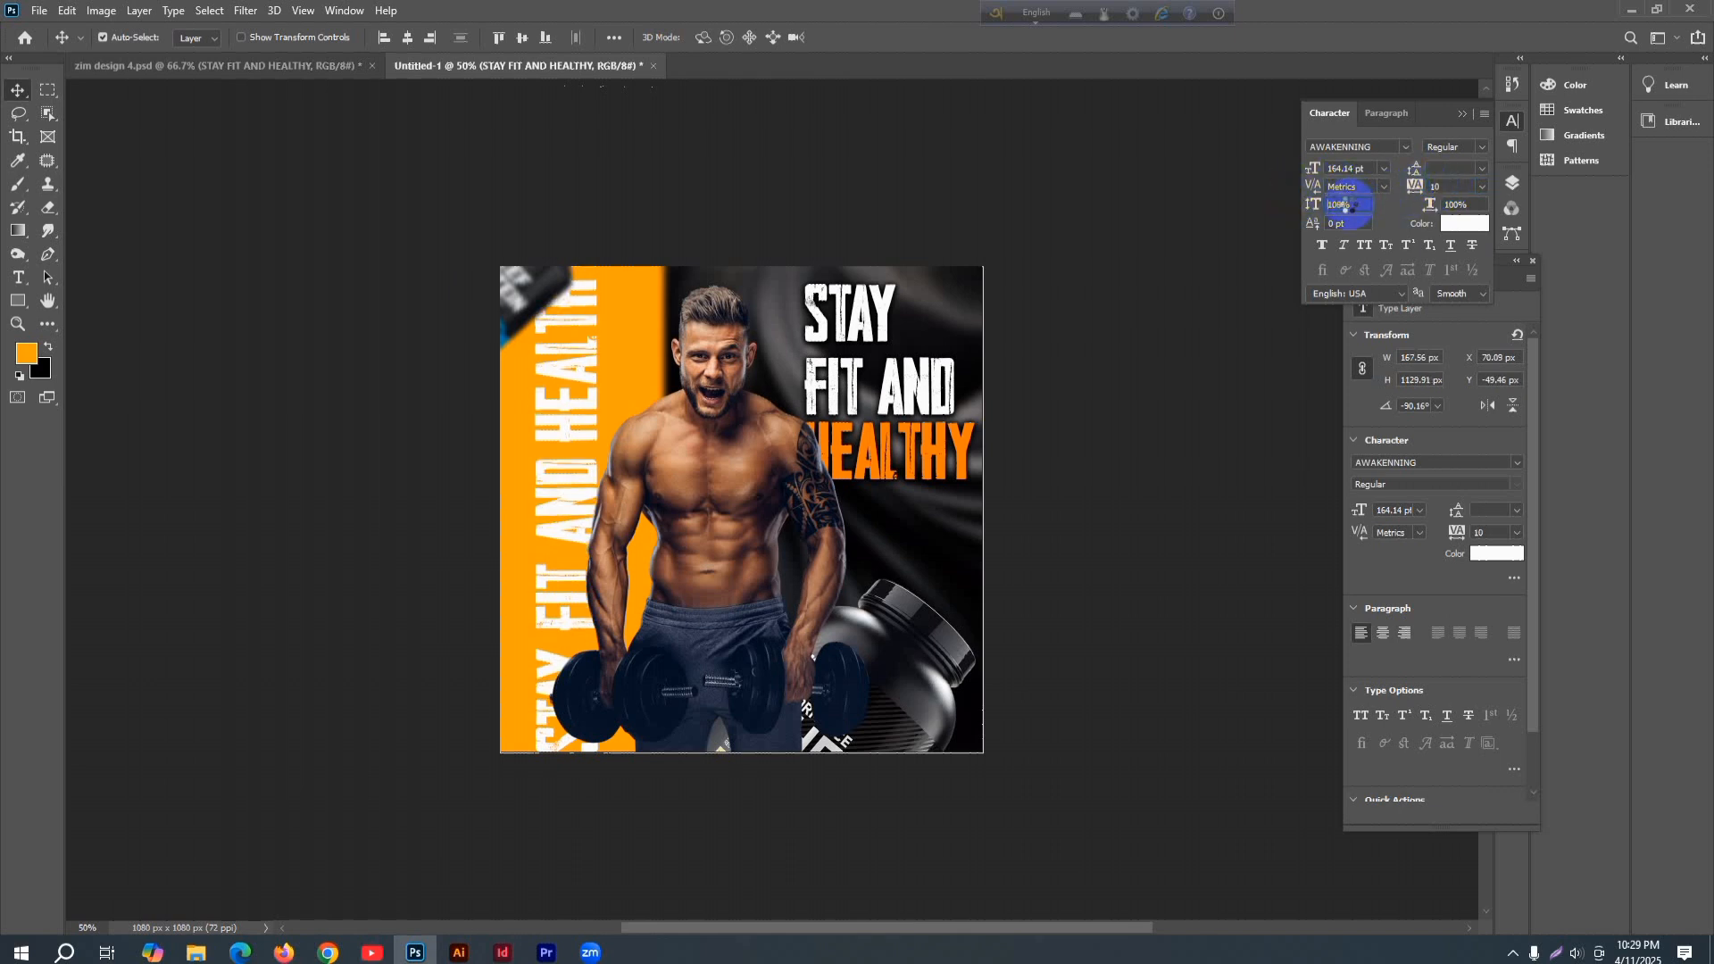
key("Return")
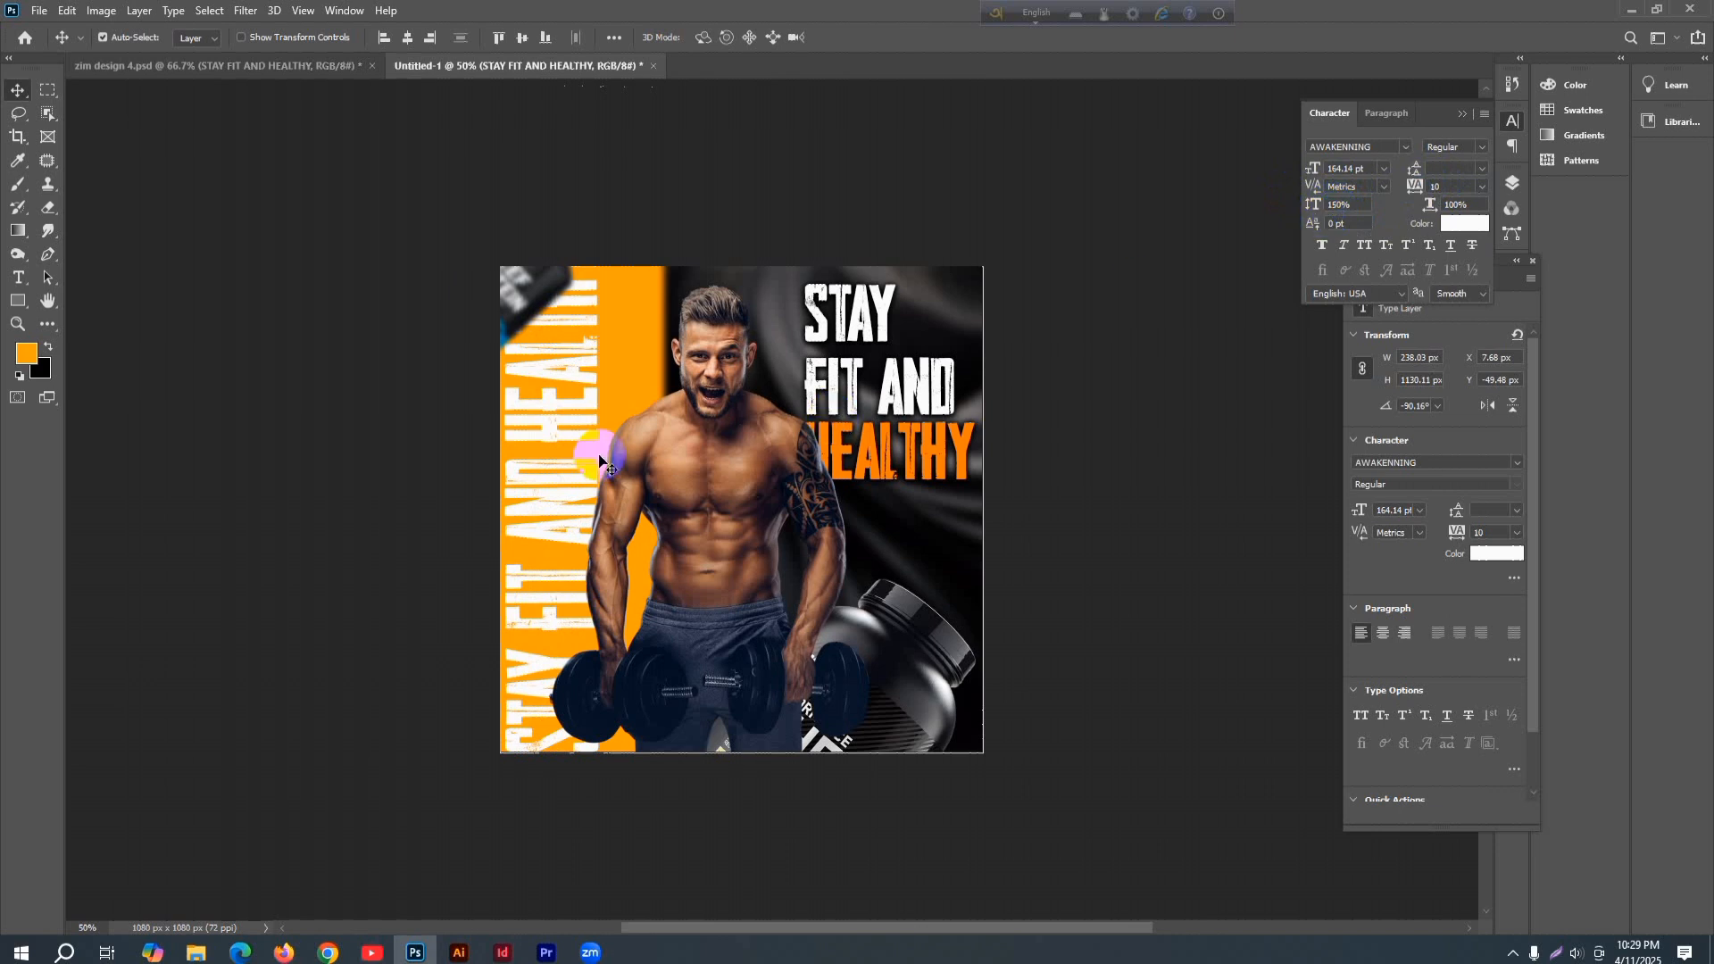
left_click_drag(531, 433, 550, 432)
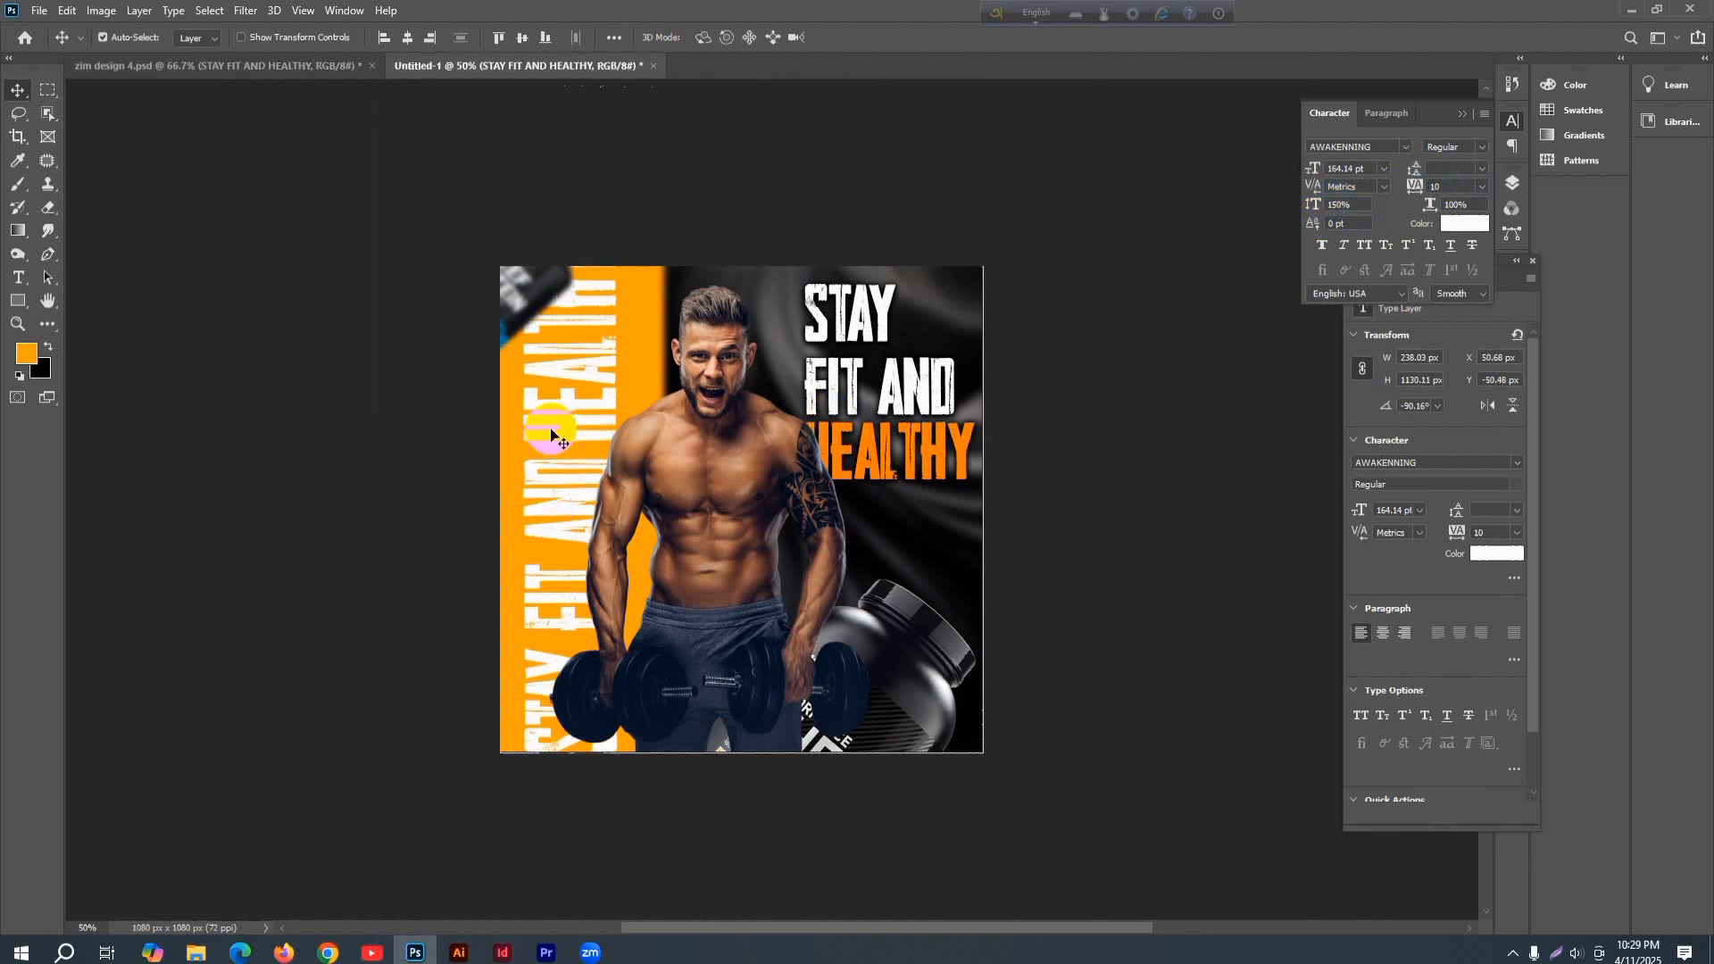
- Move the orange rectangle slightly left to about X 107 px, keeping its size at 100%
left_click(634, 345)
left_click(1511, 182)
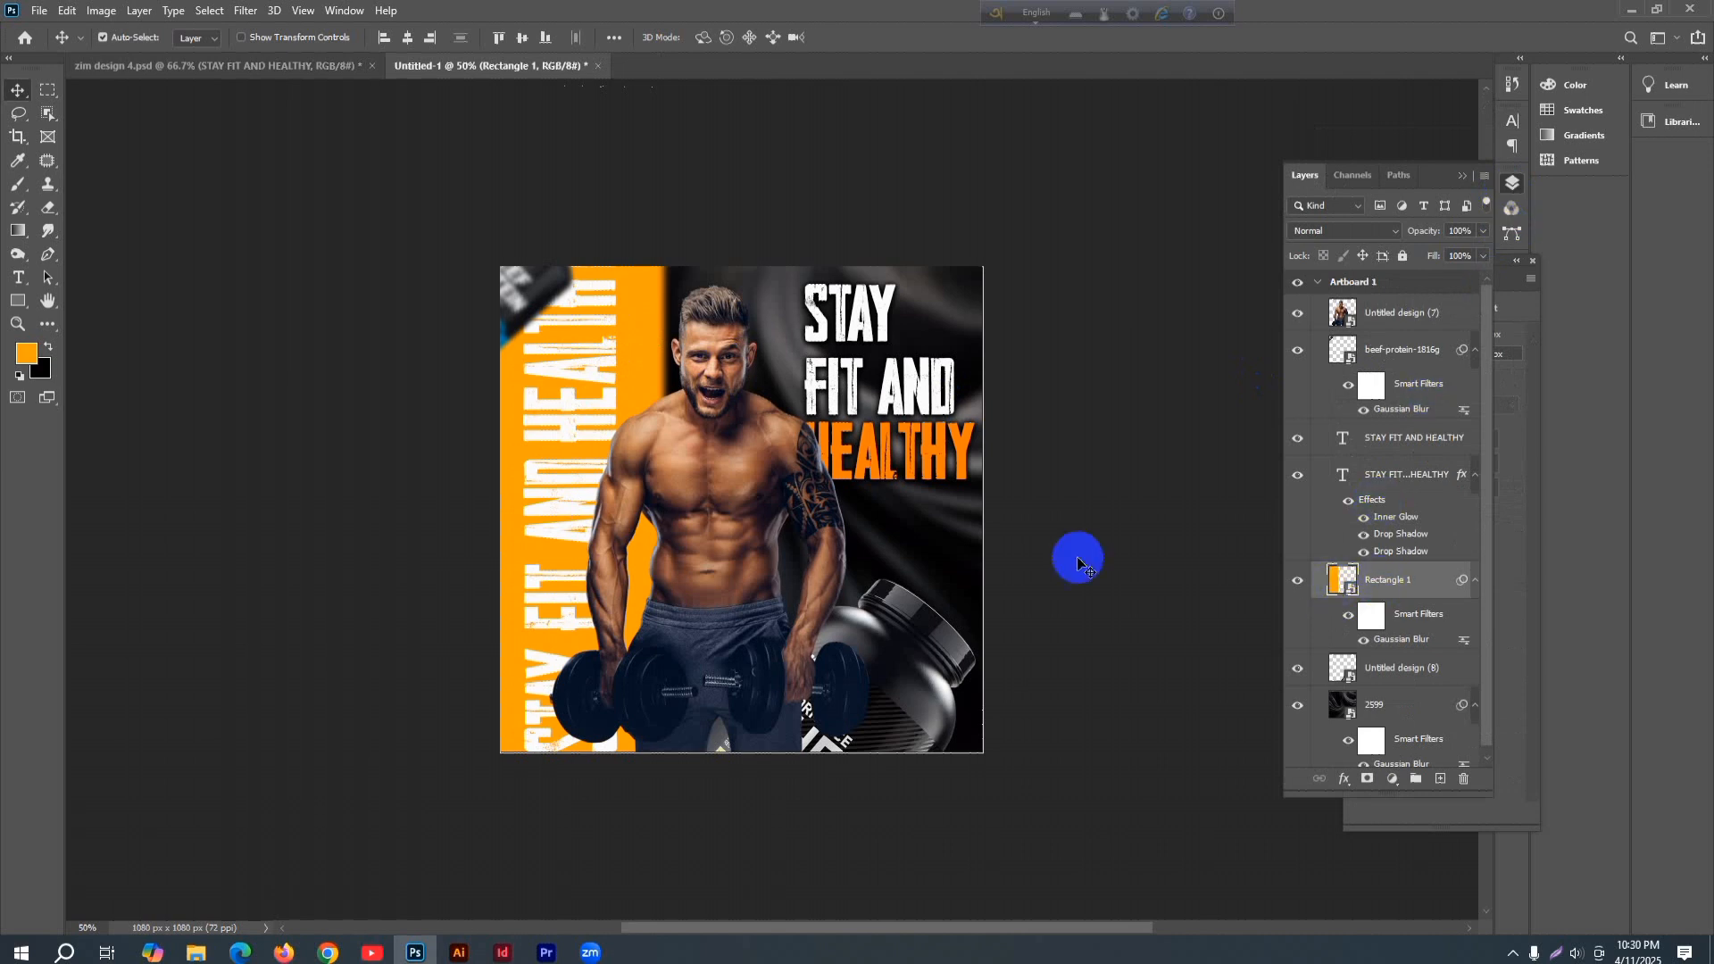
key("ctrl+t")
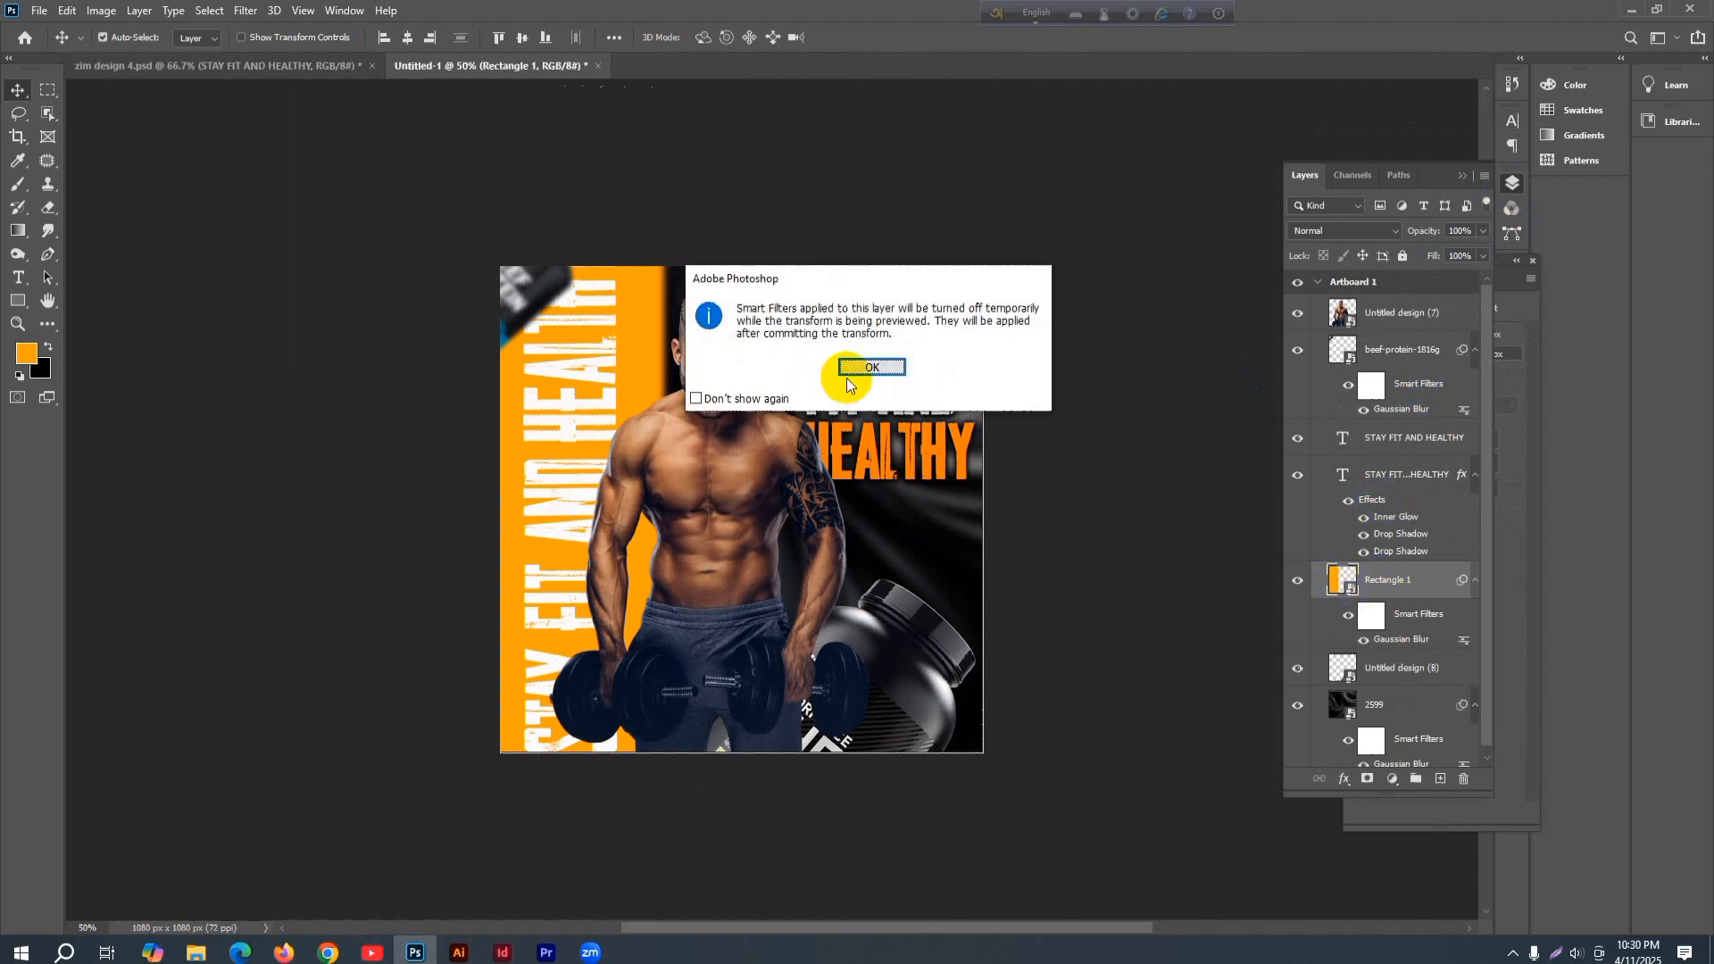
left_click(852, 371)
left_click_drag(516, 516, 498, 516)
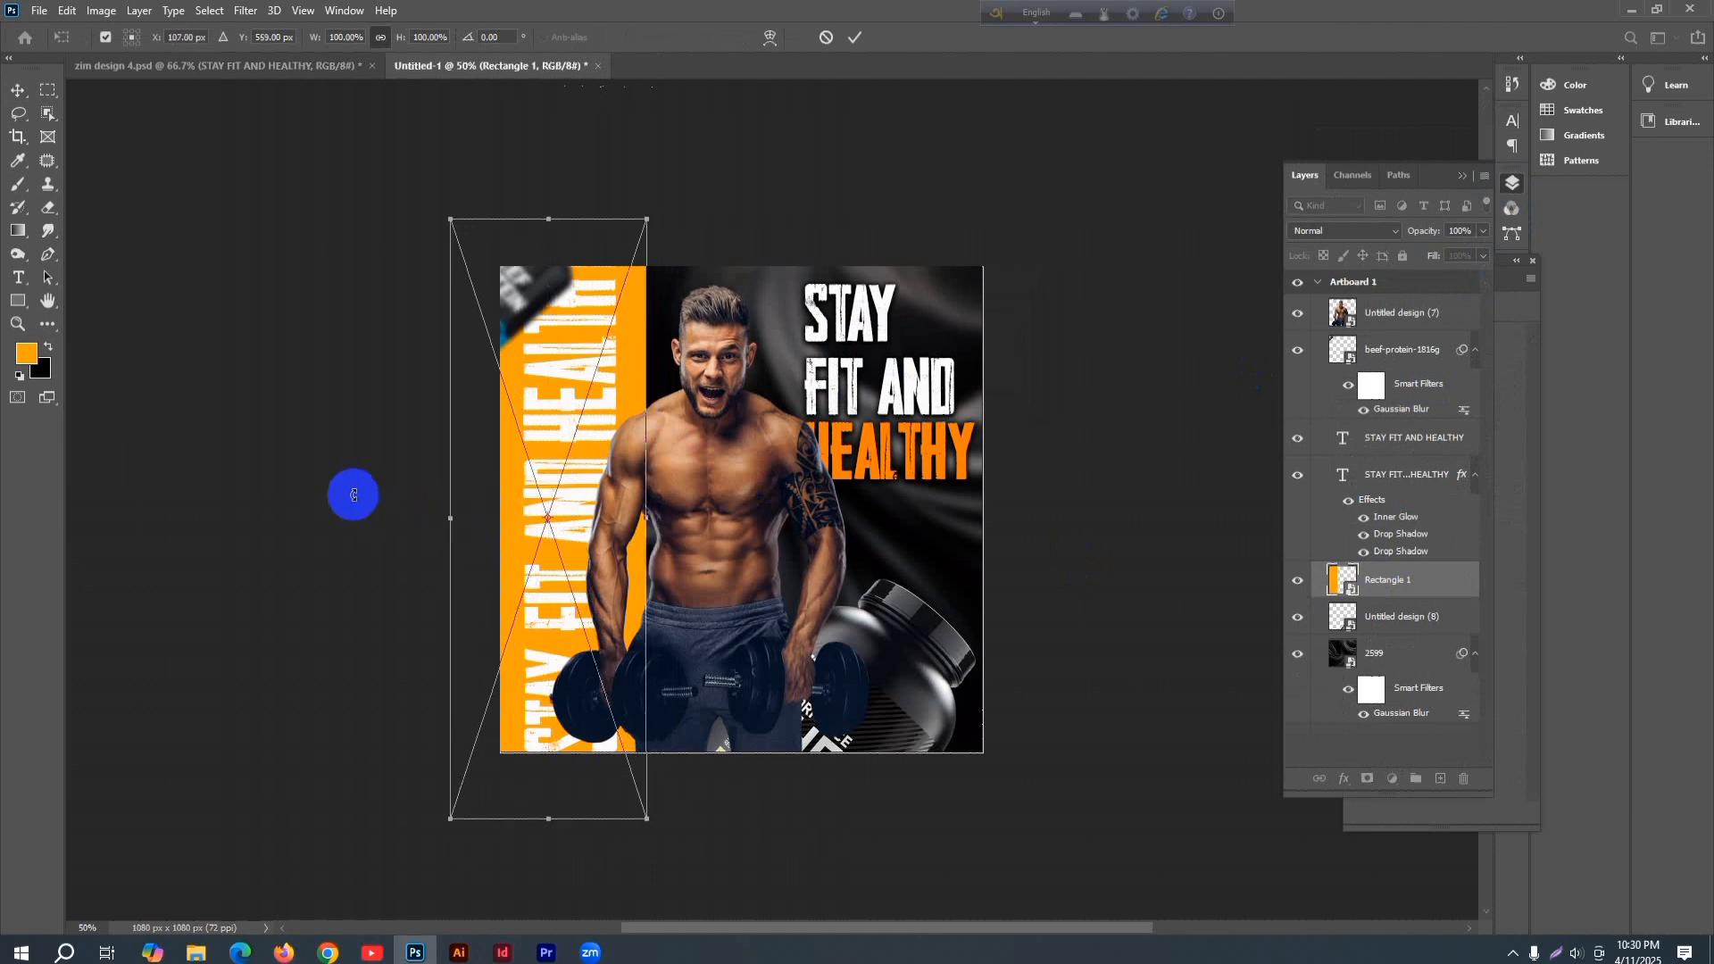
left_click(854, 36)
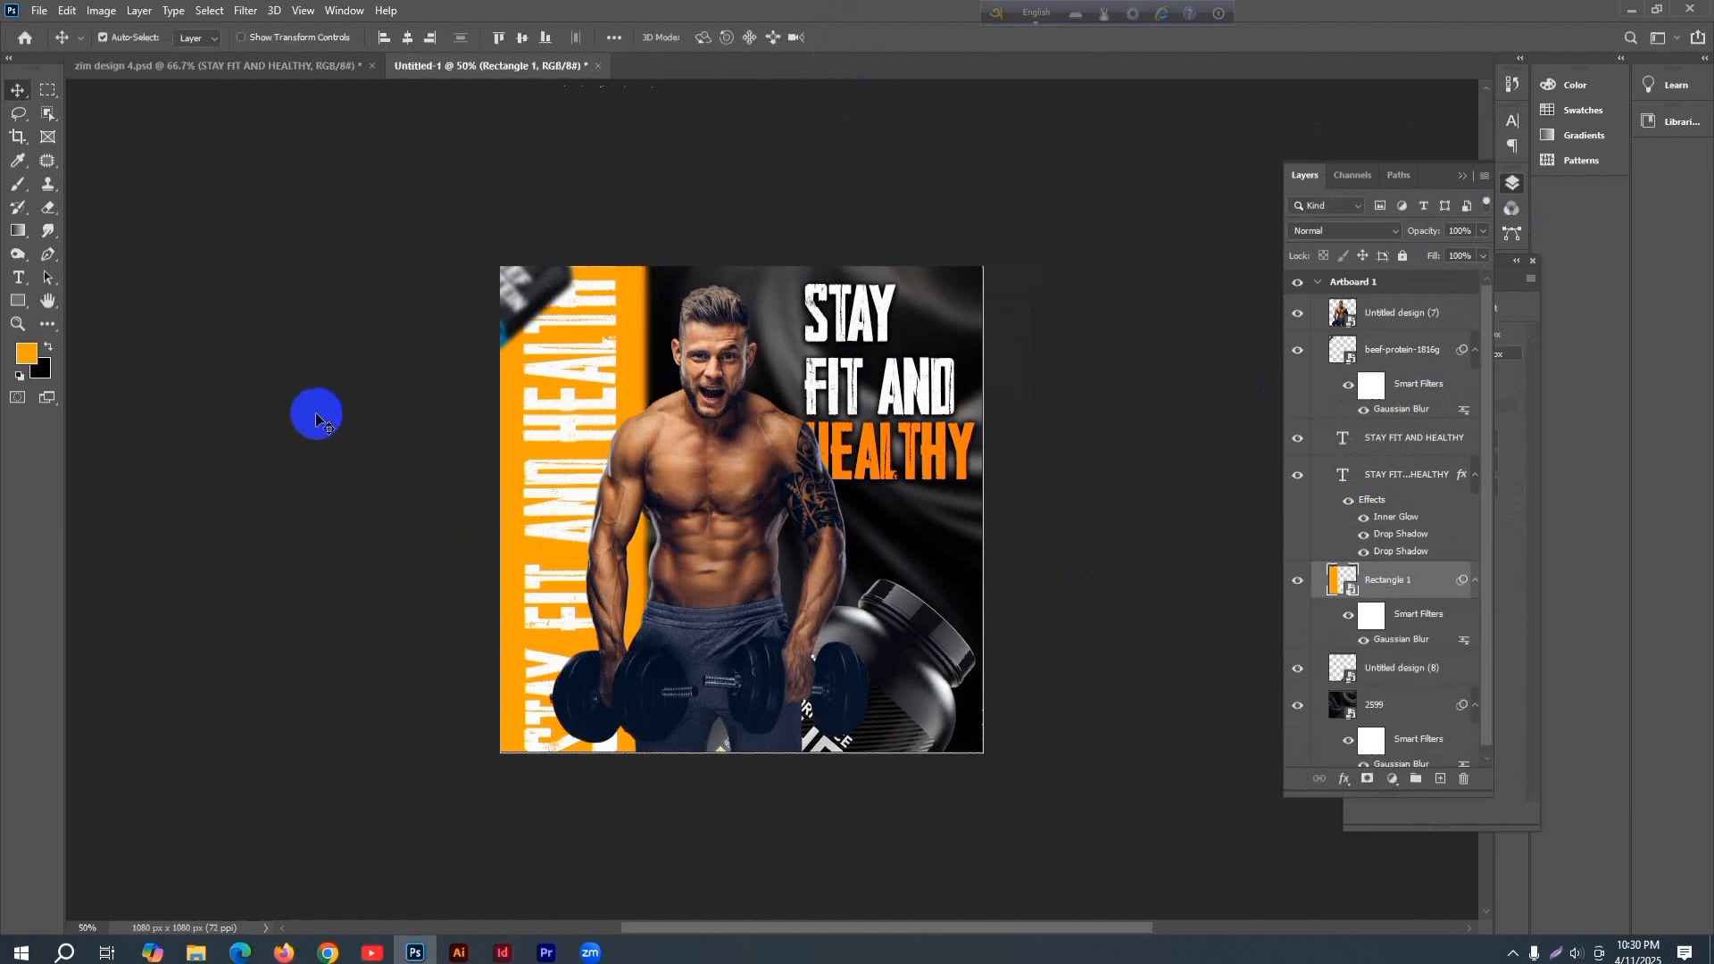
- Scale the vertical text up to about 102.12%, extending it past the artboard's upper edge
left_click(839, 444)
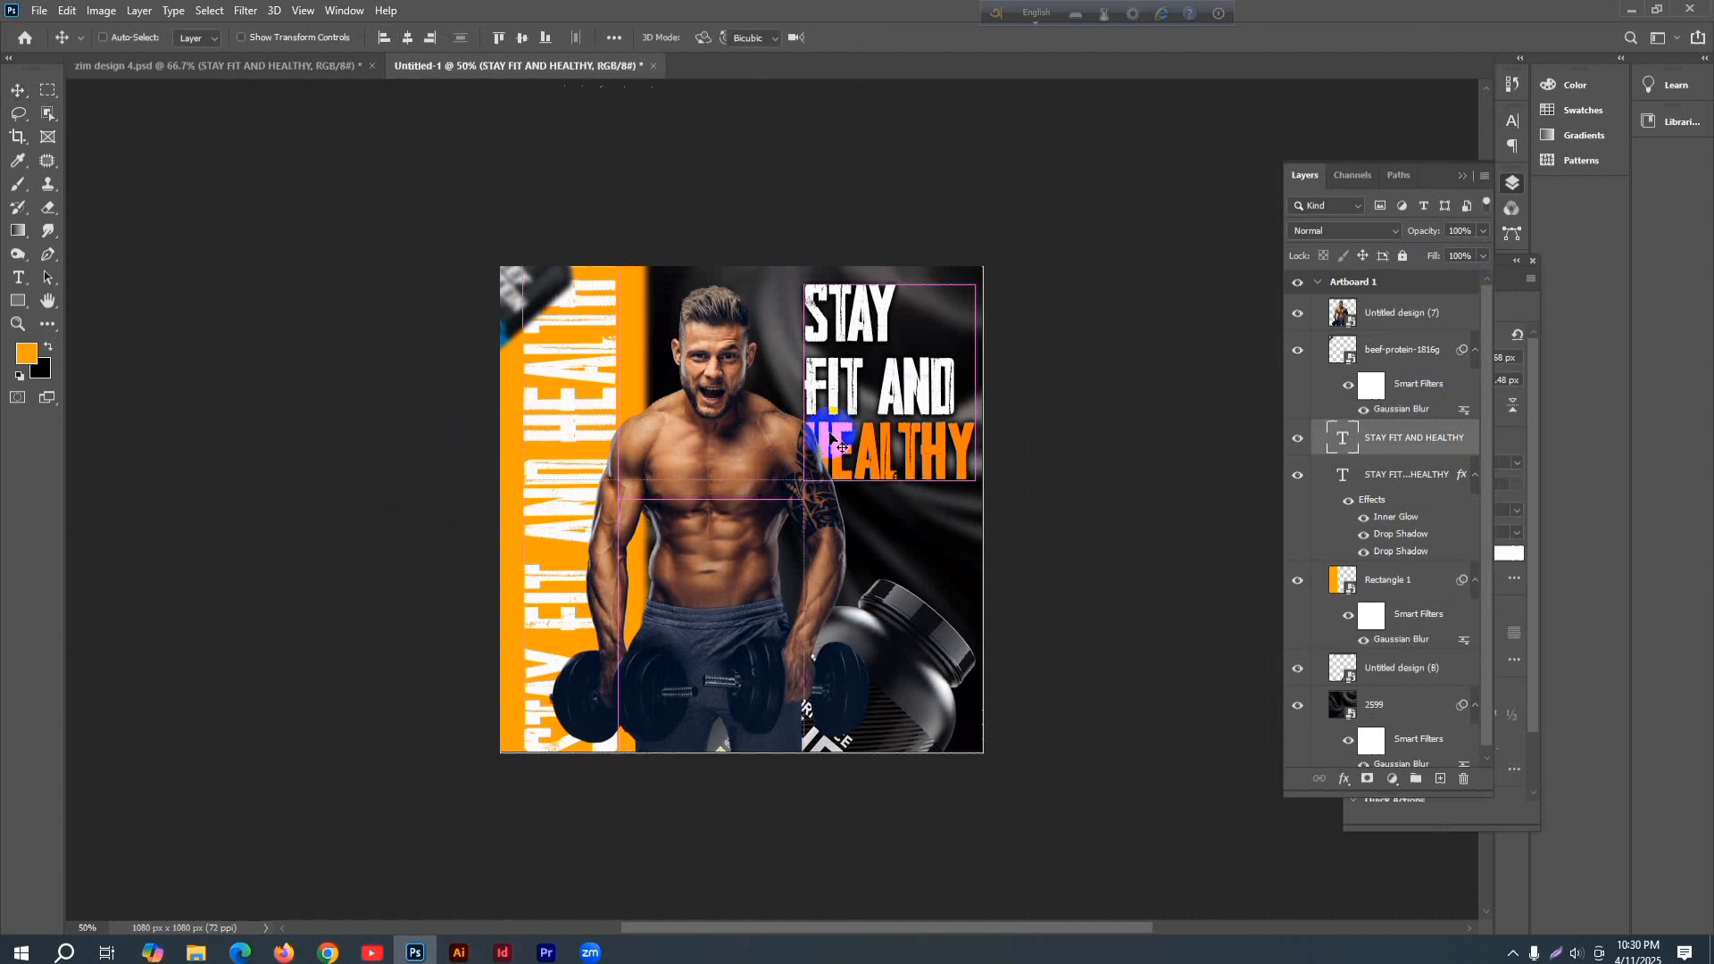
key("ctrl+t")
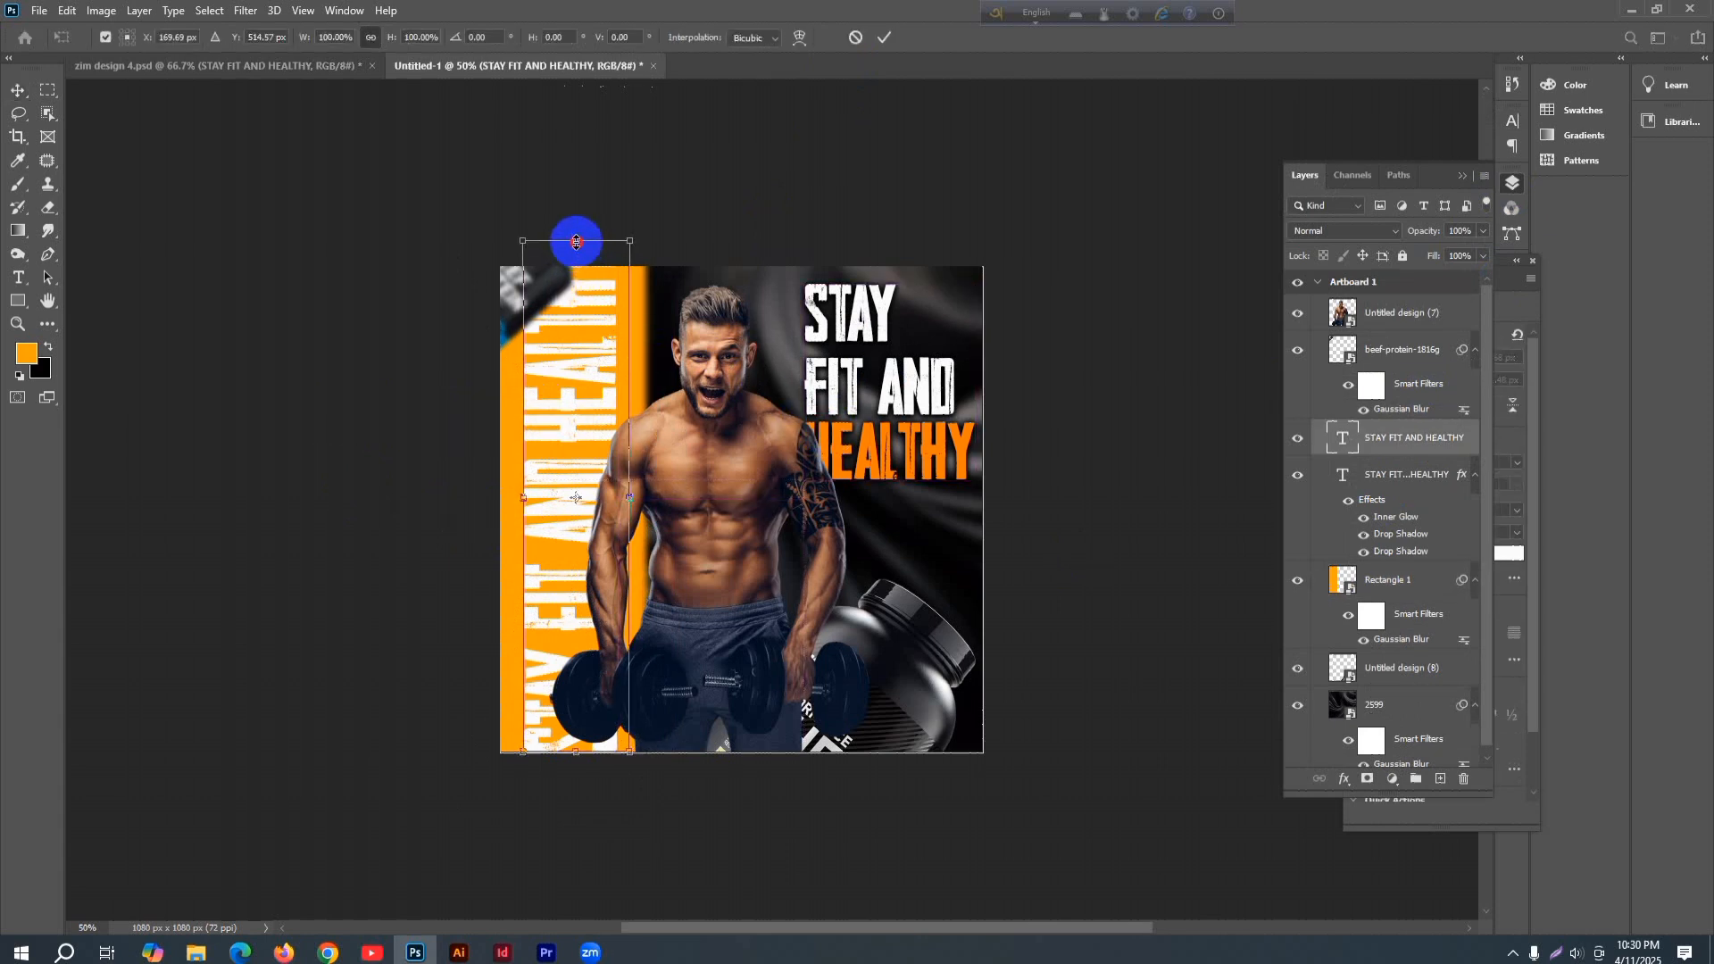
left_click_drag(577, 242, 577, 235)
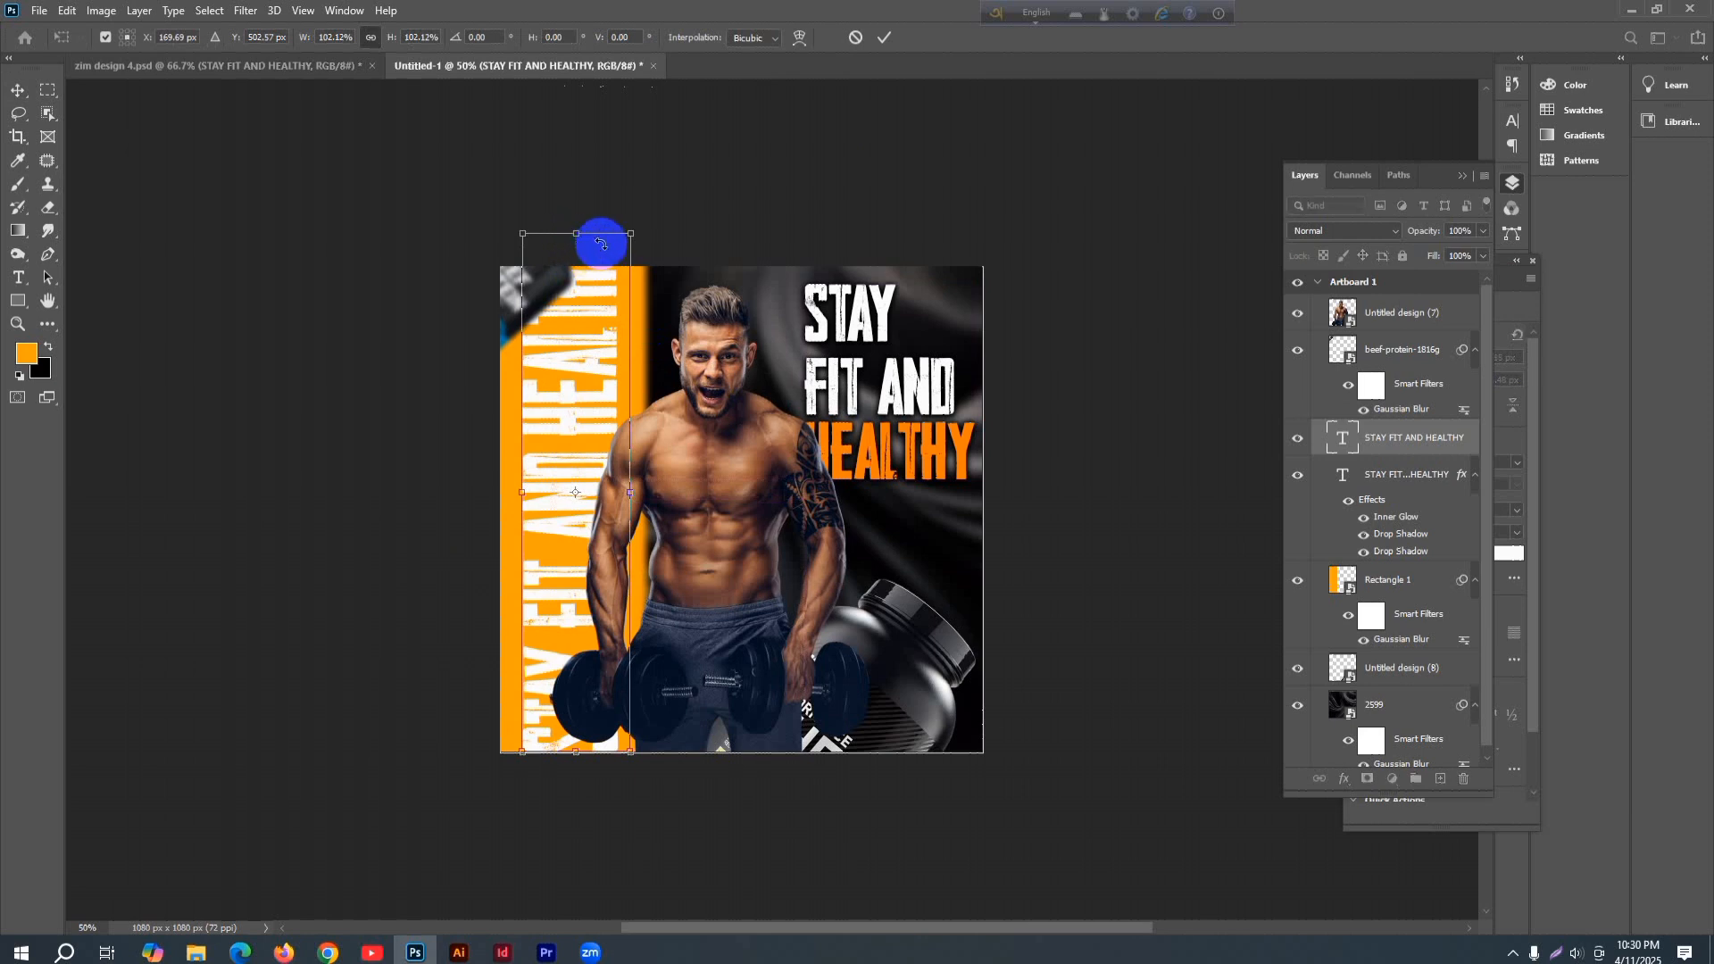
left_click(888, 40)
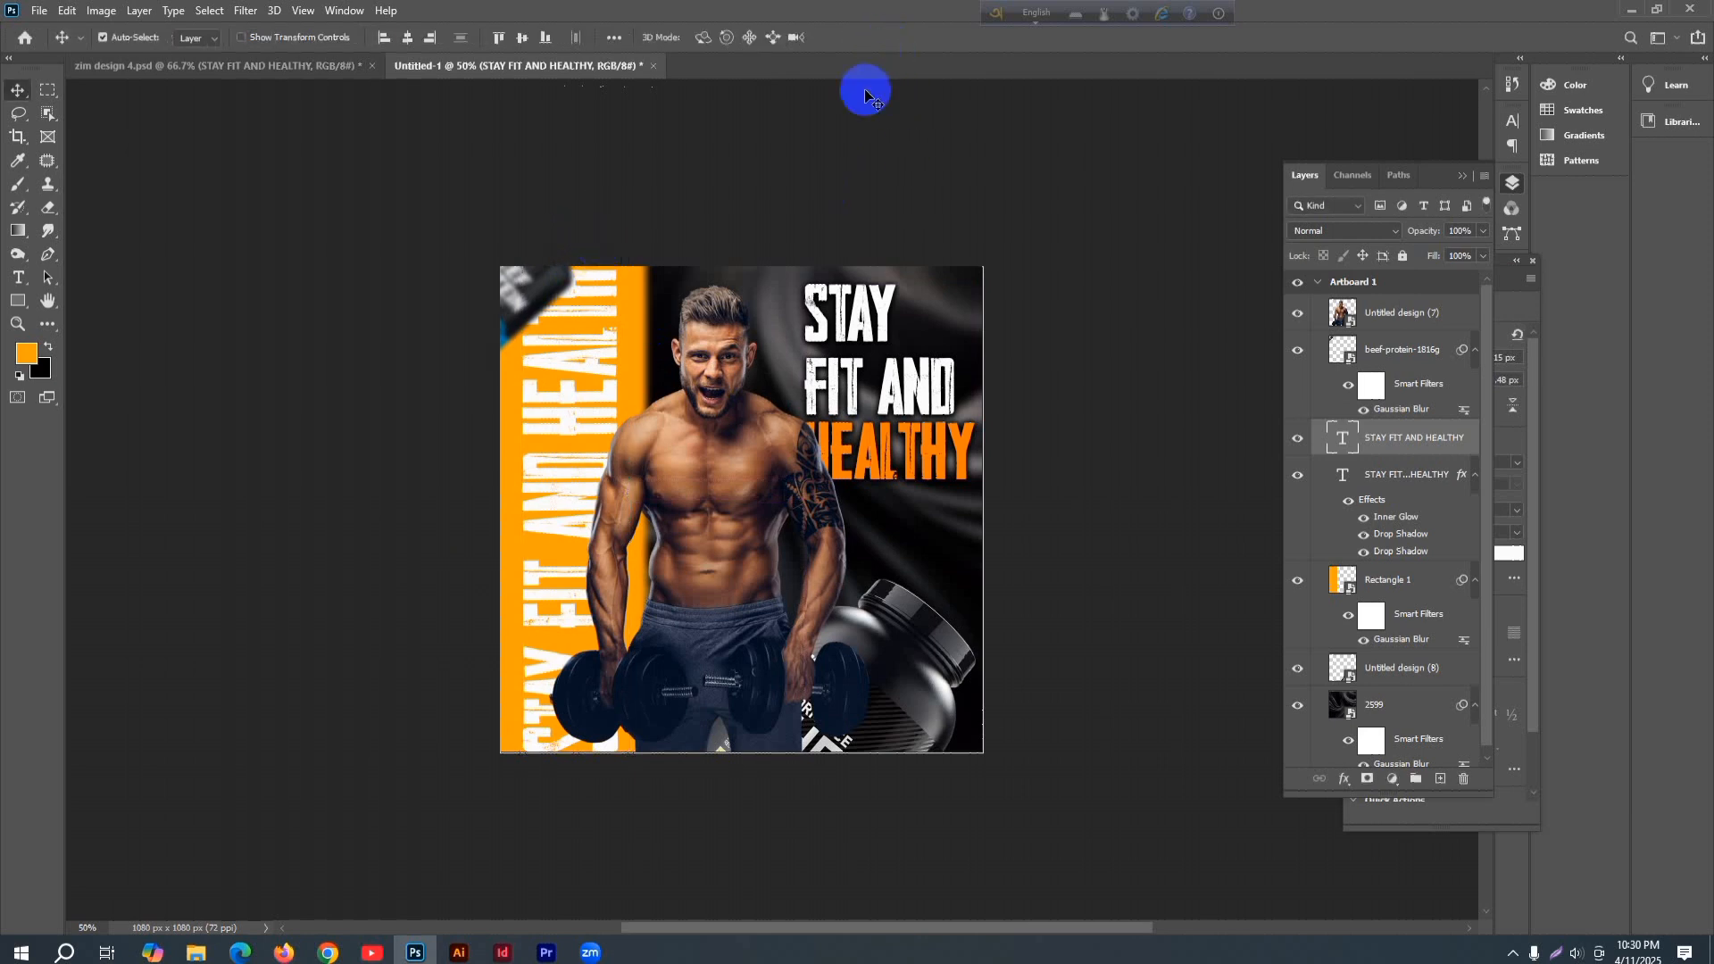
- Apply an Inner Glow and two Drop Shadow effects to the vertical text layer
right_click(1397, 438)
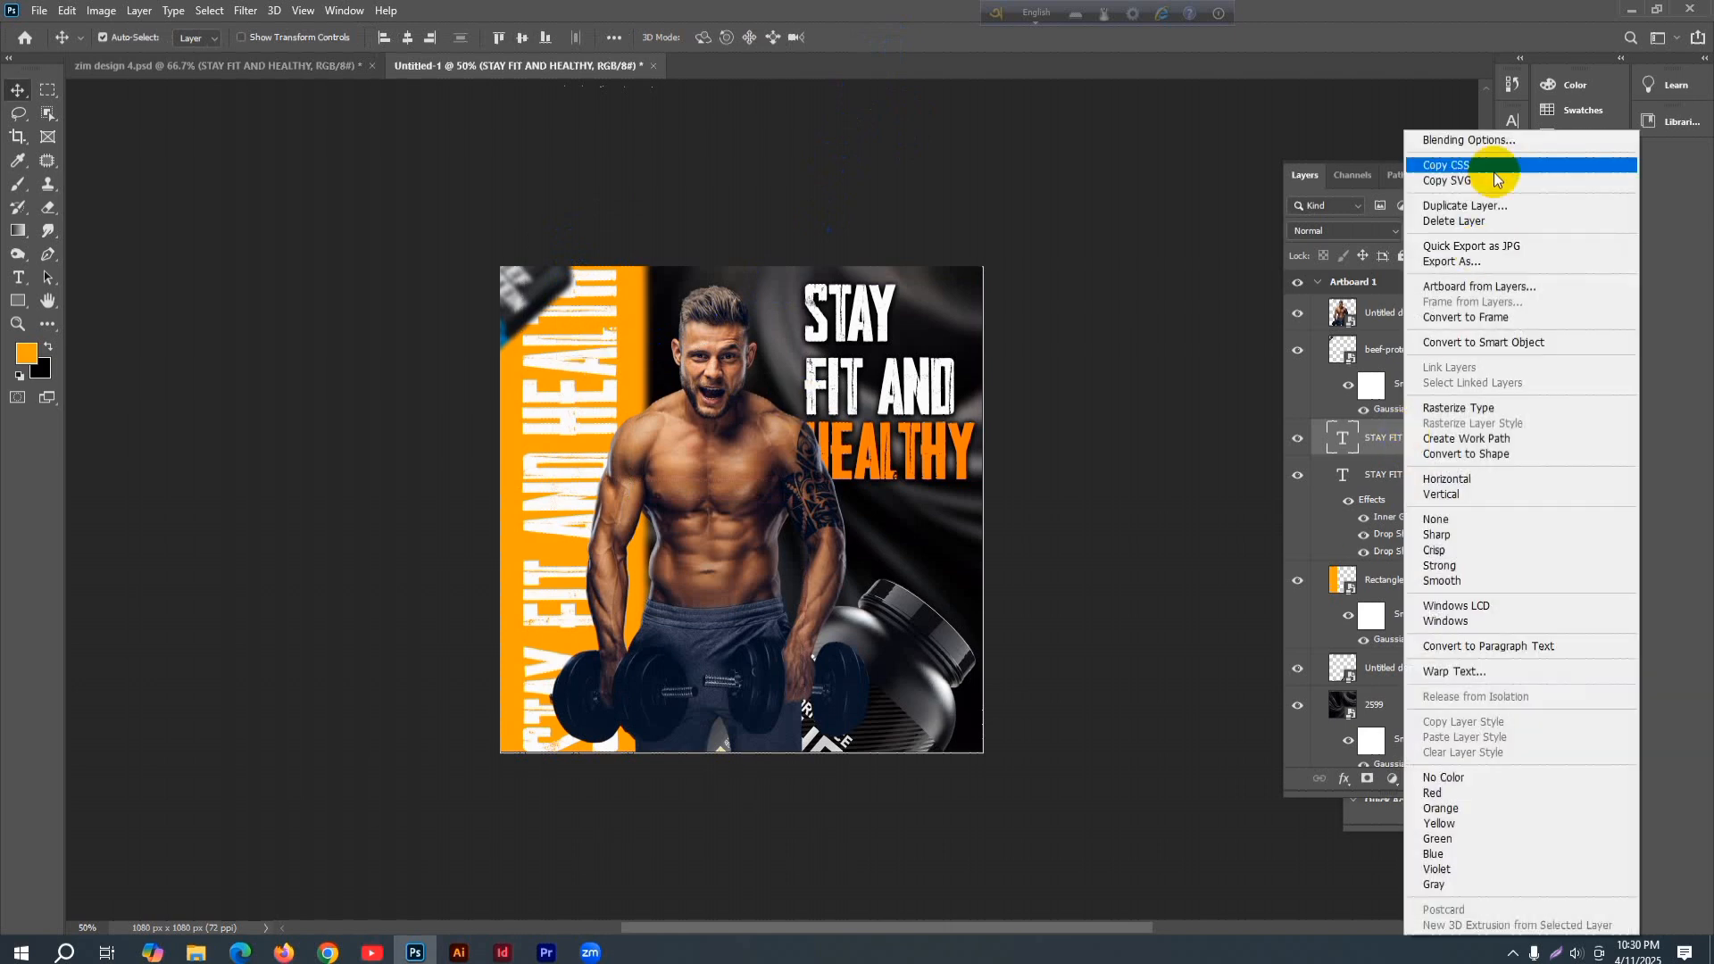
left_click(1492, 140)
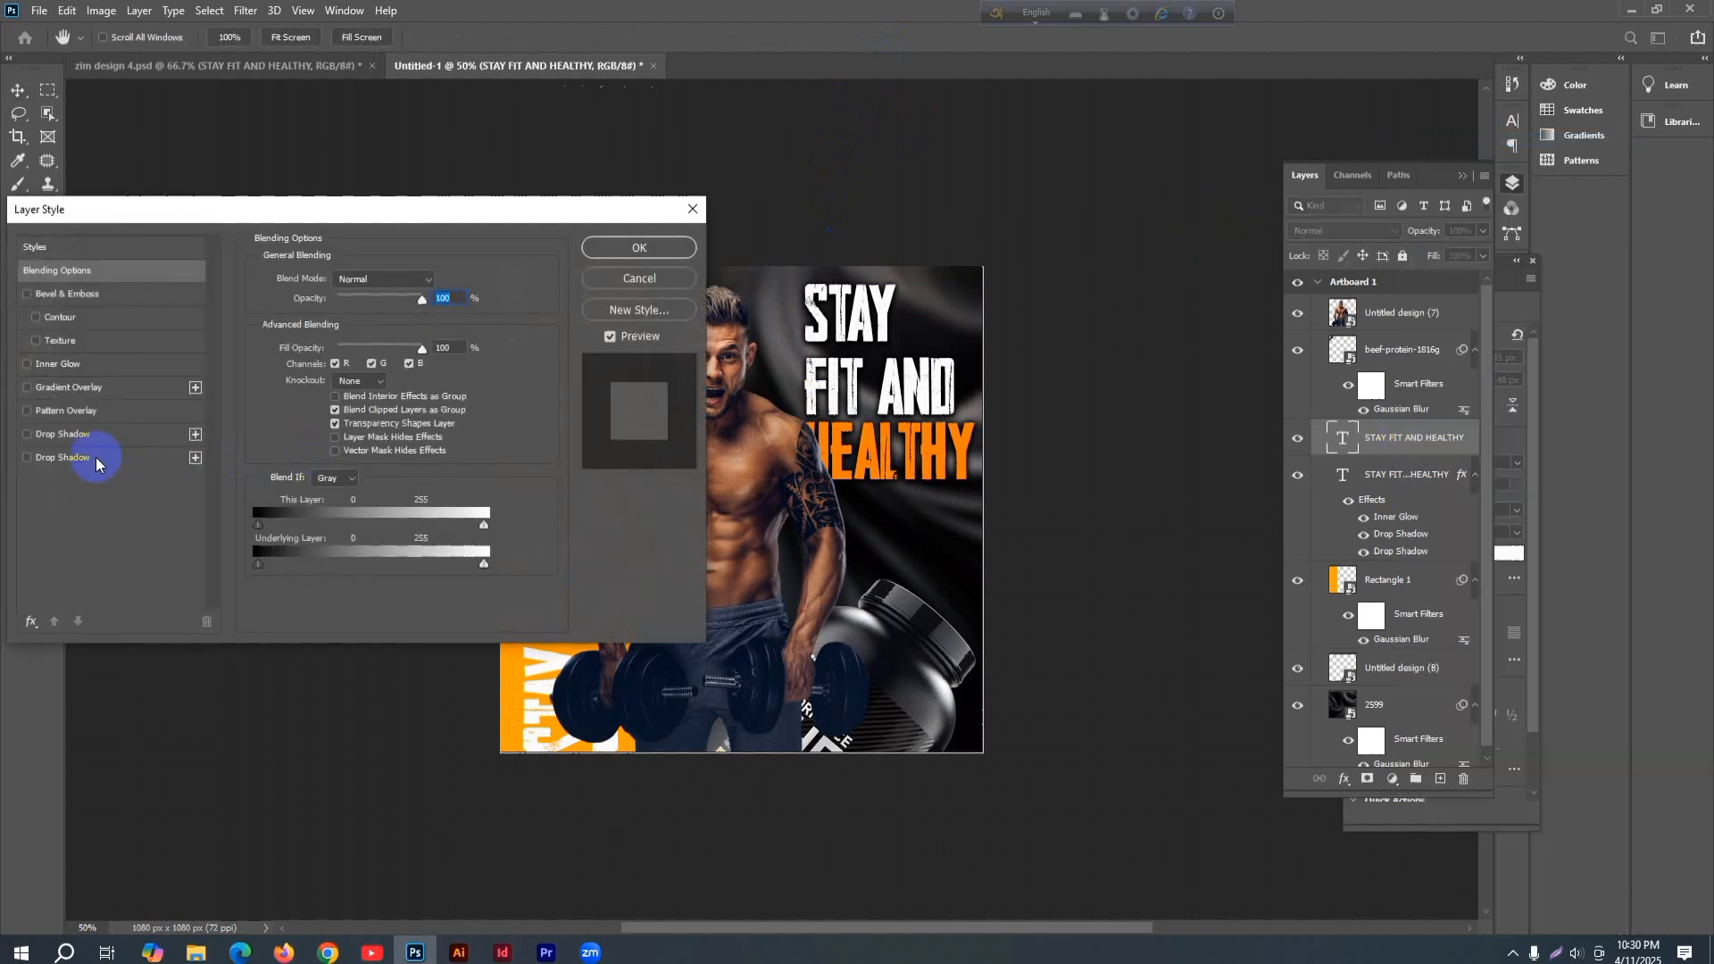
left_click(81, 457)
left_click(67, 434)
left_click(27, 364)
left_click(639, 248)
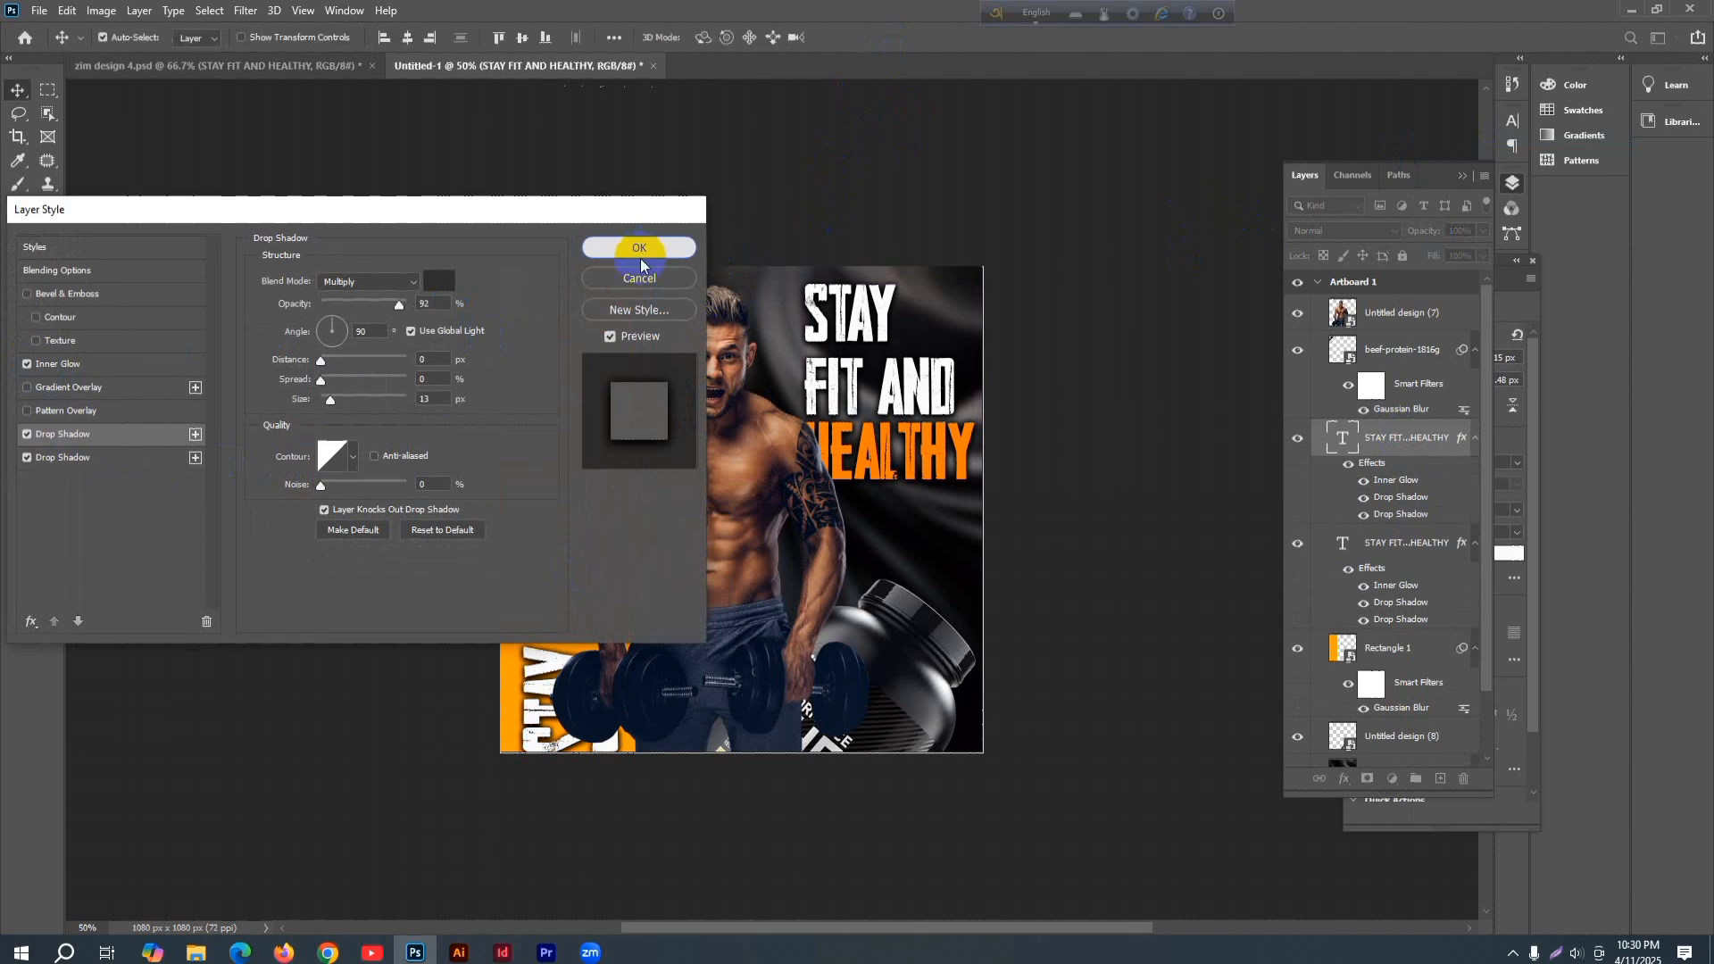
- Compare the vertical text's two drop shadows by toggling them, and leave the lower one hidden
left_click(1440, 448)
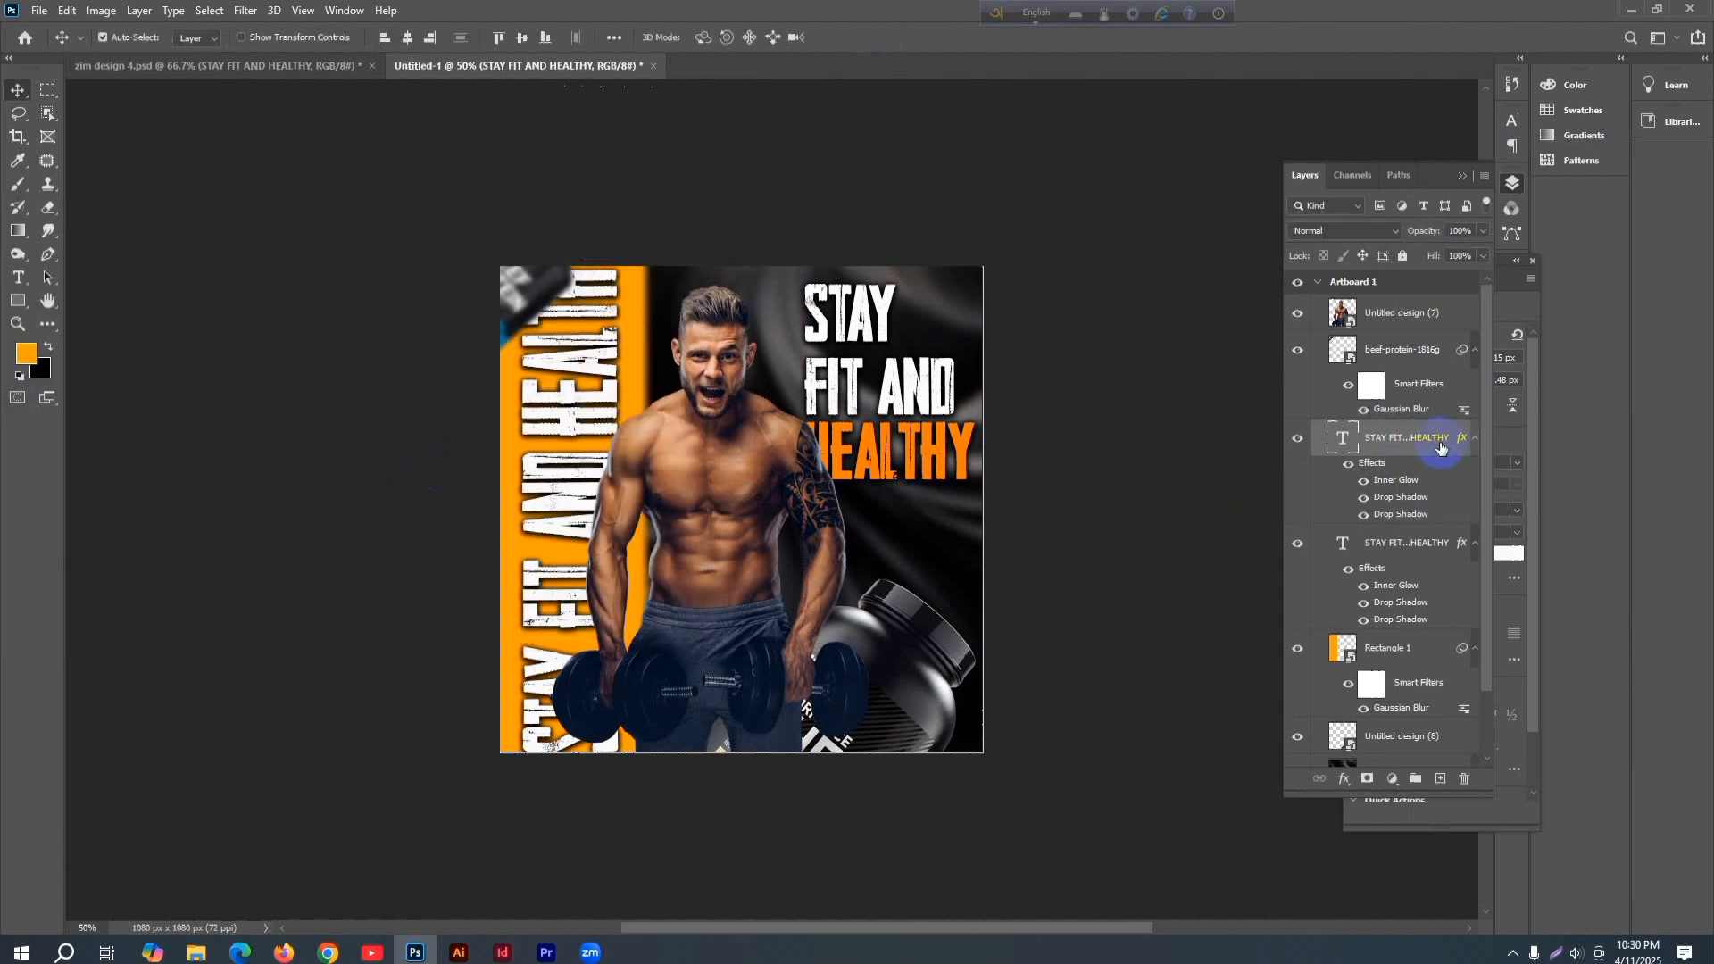
left_click(1361, 517)
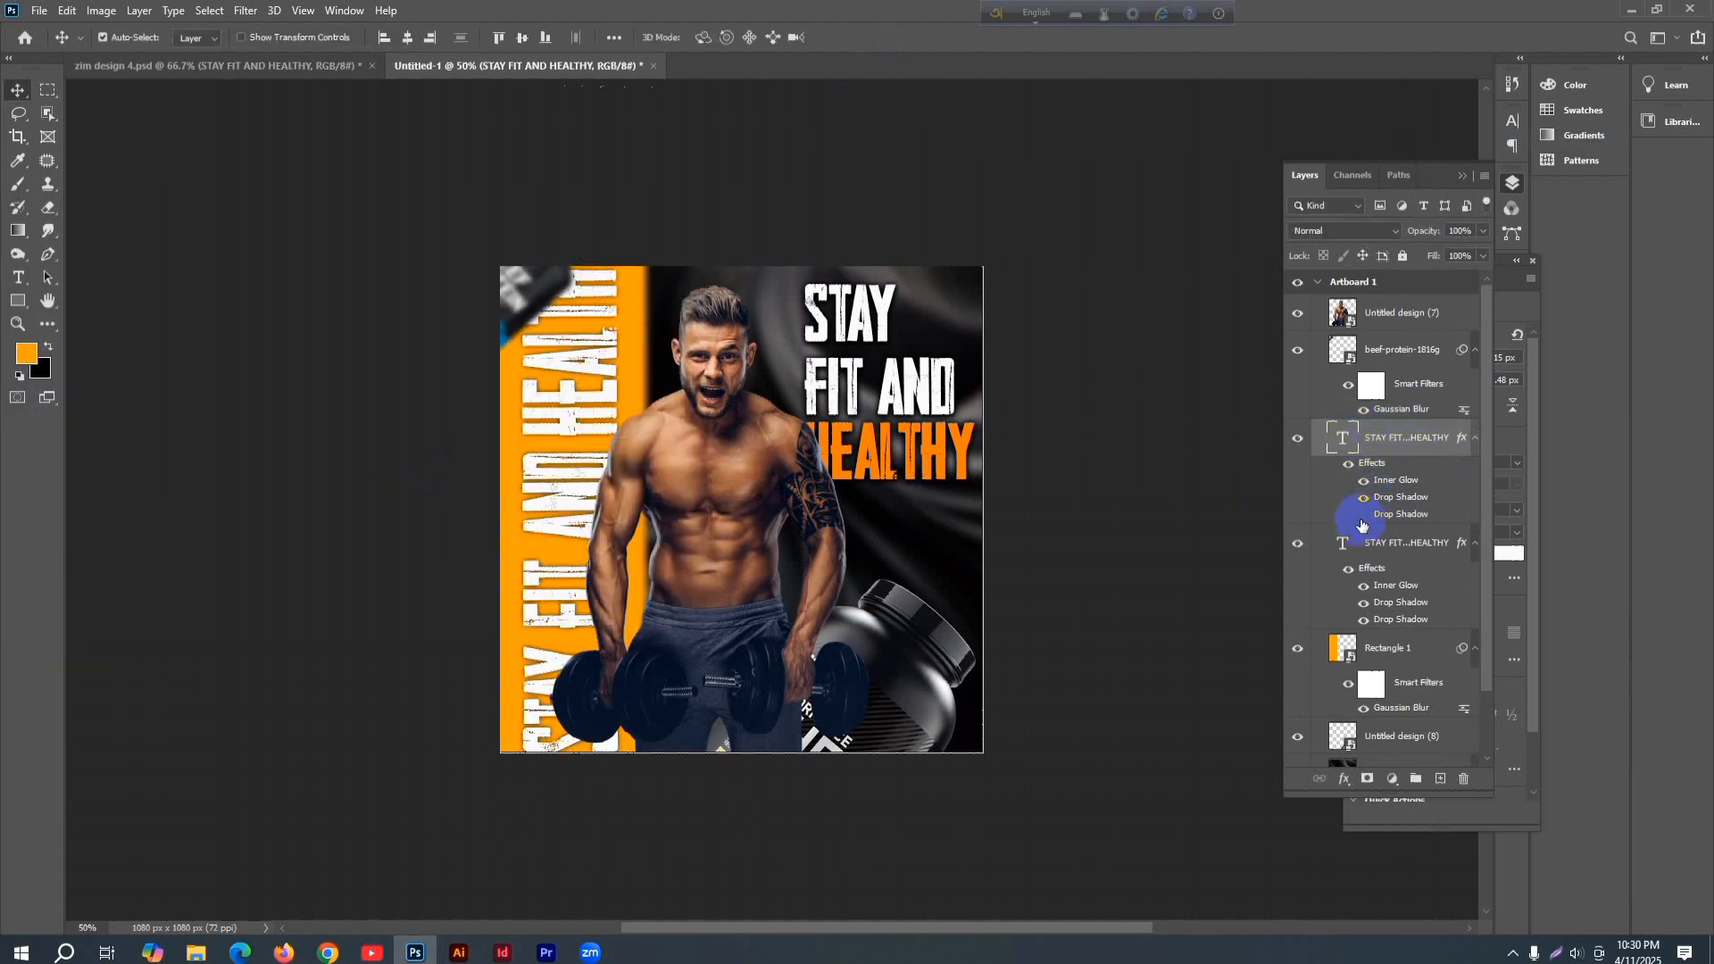
left_click(1364, 500)
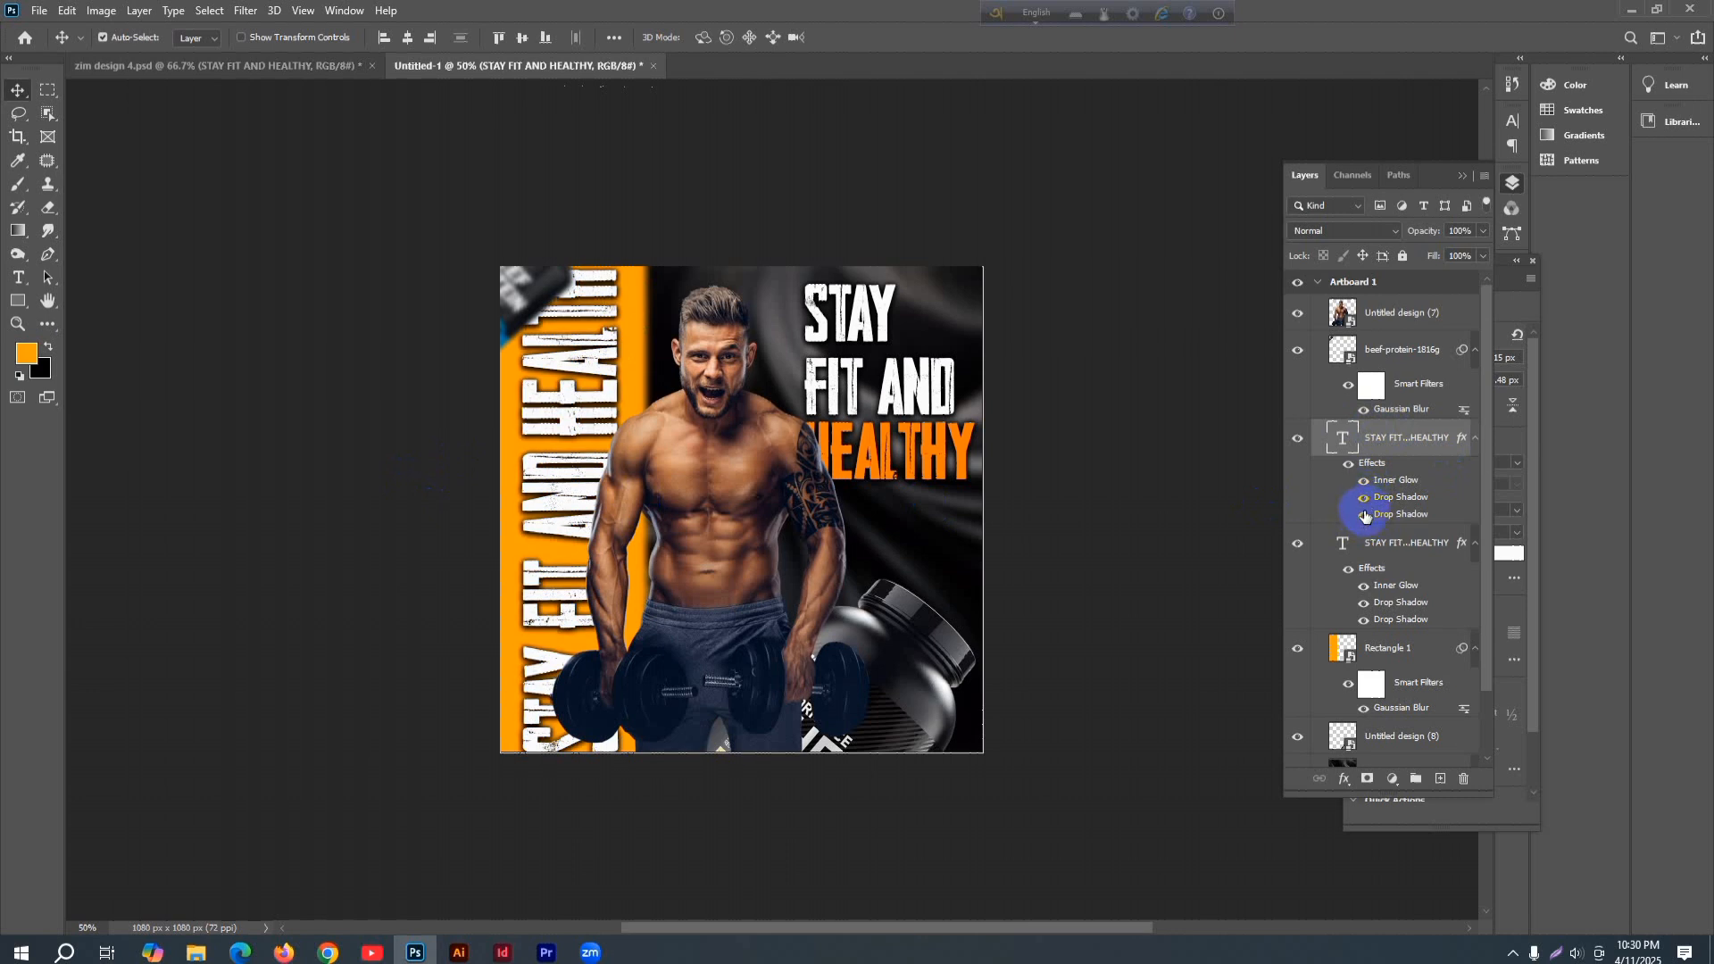
left_click(1364, 515)
left_click(1091, 430)
- Add an orange Solid Color fill layer above all other layers and invert its mask to black
left_click(1379, 213)
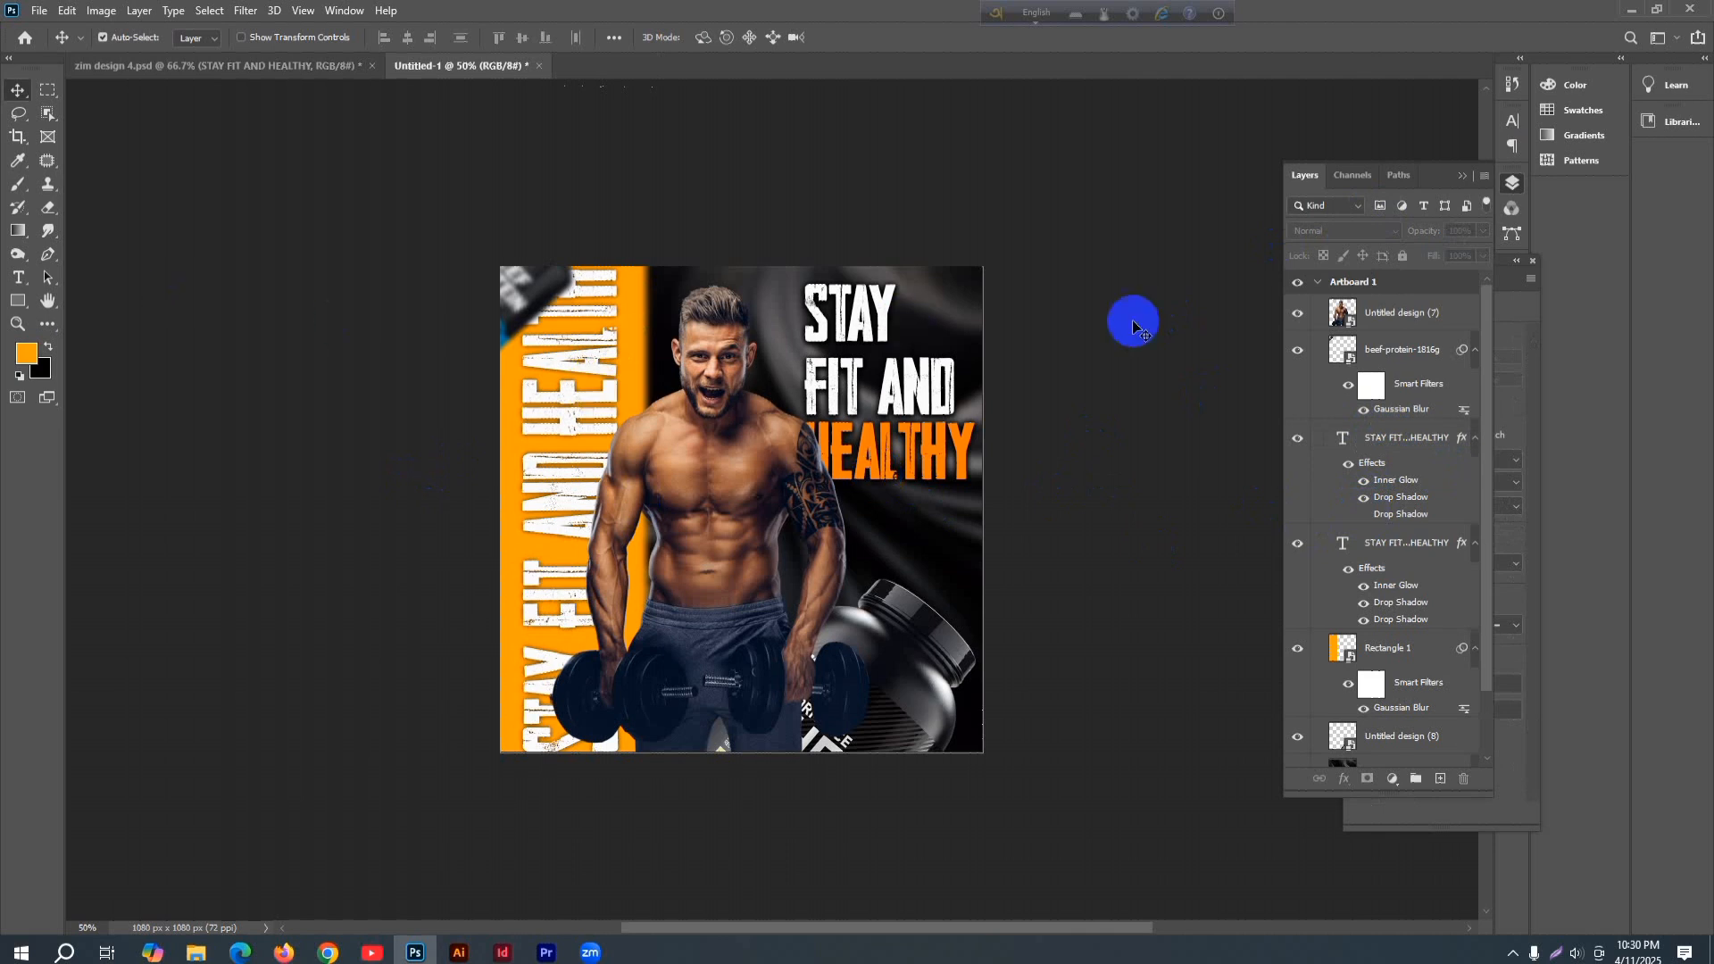
left_click(1392, 779)
left_click(1407, 468)
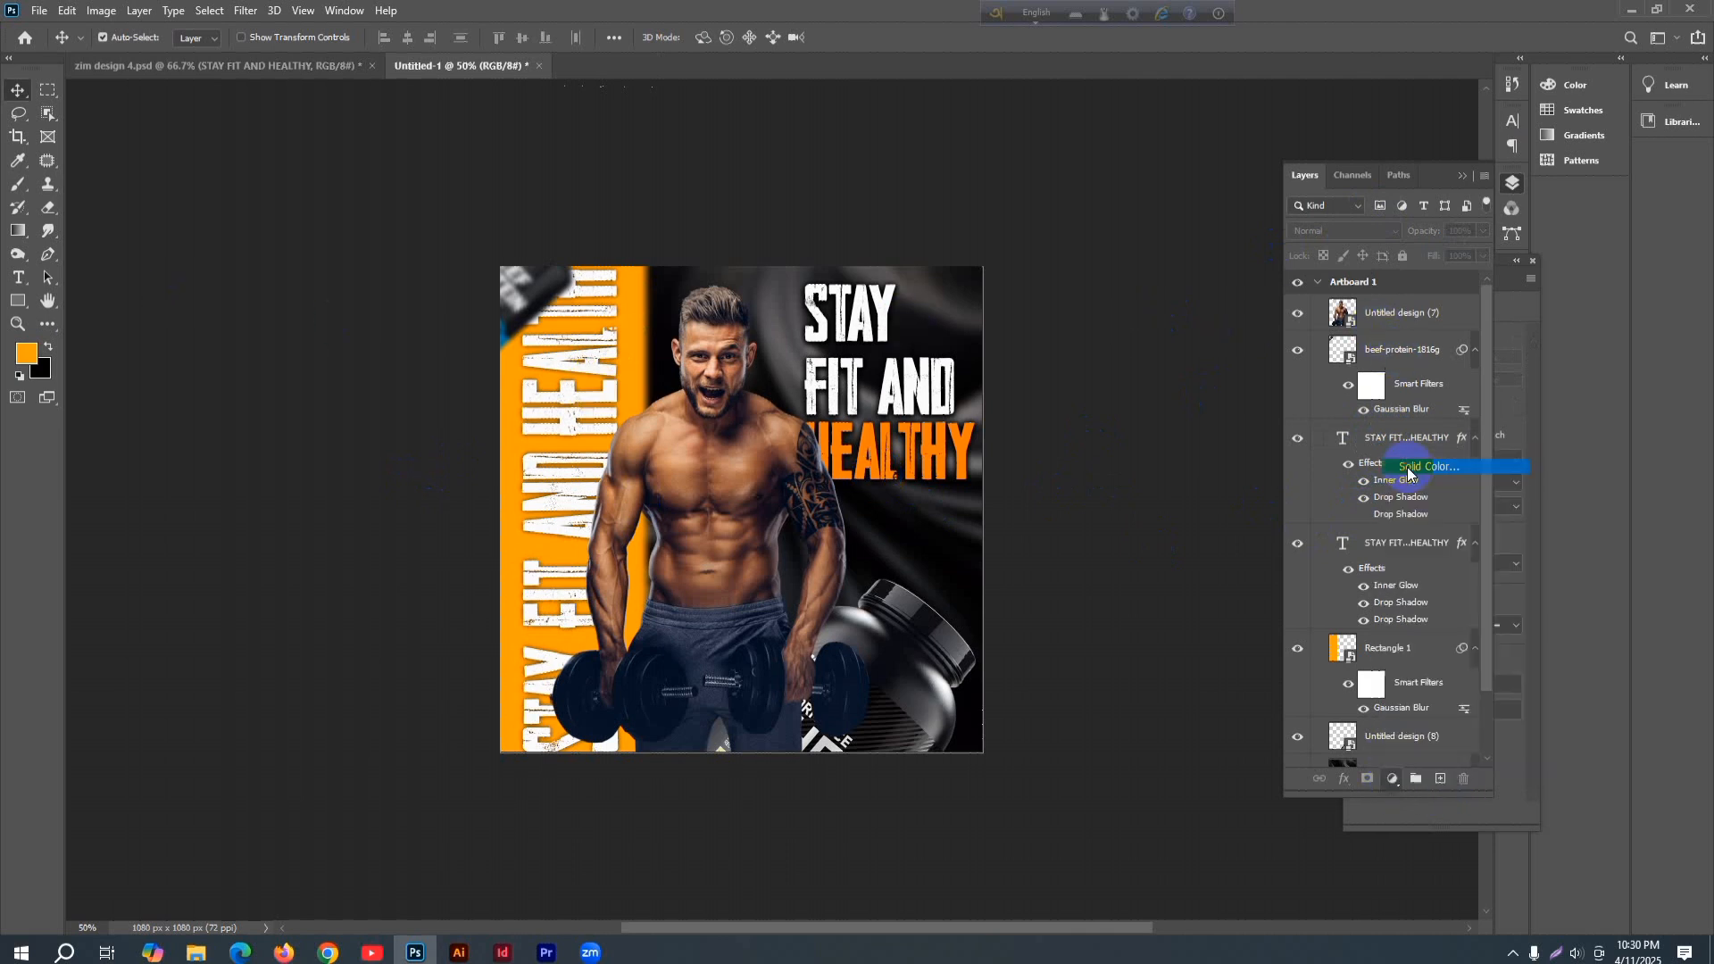
left_click(445, 268)
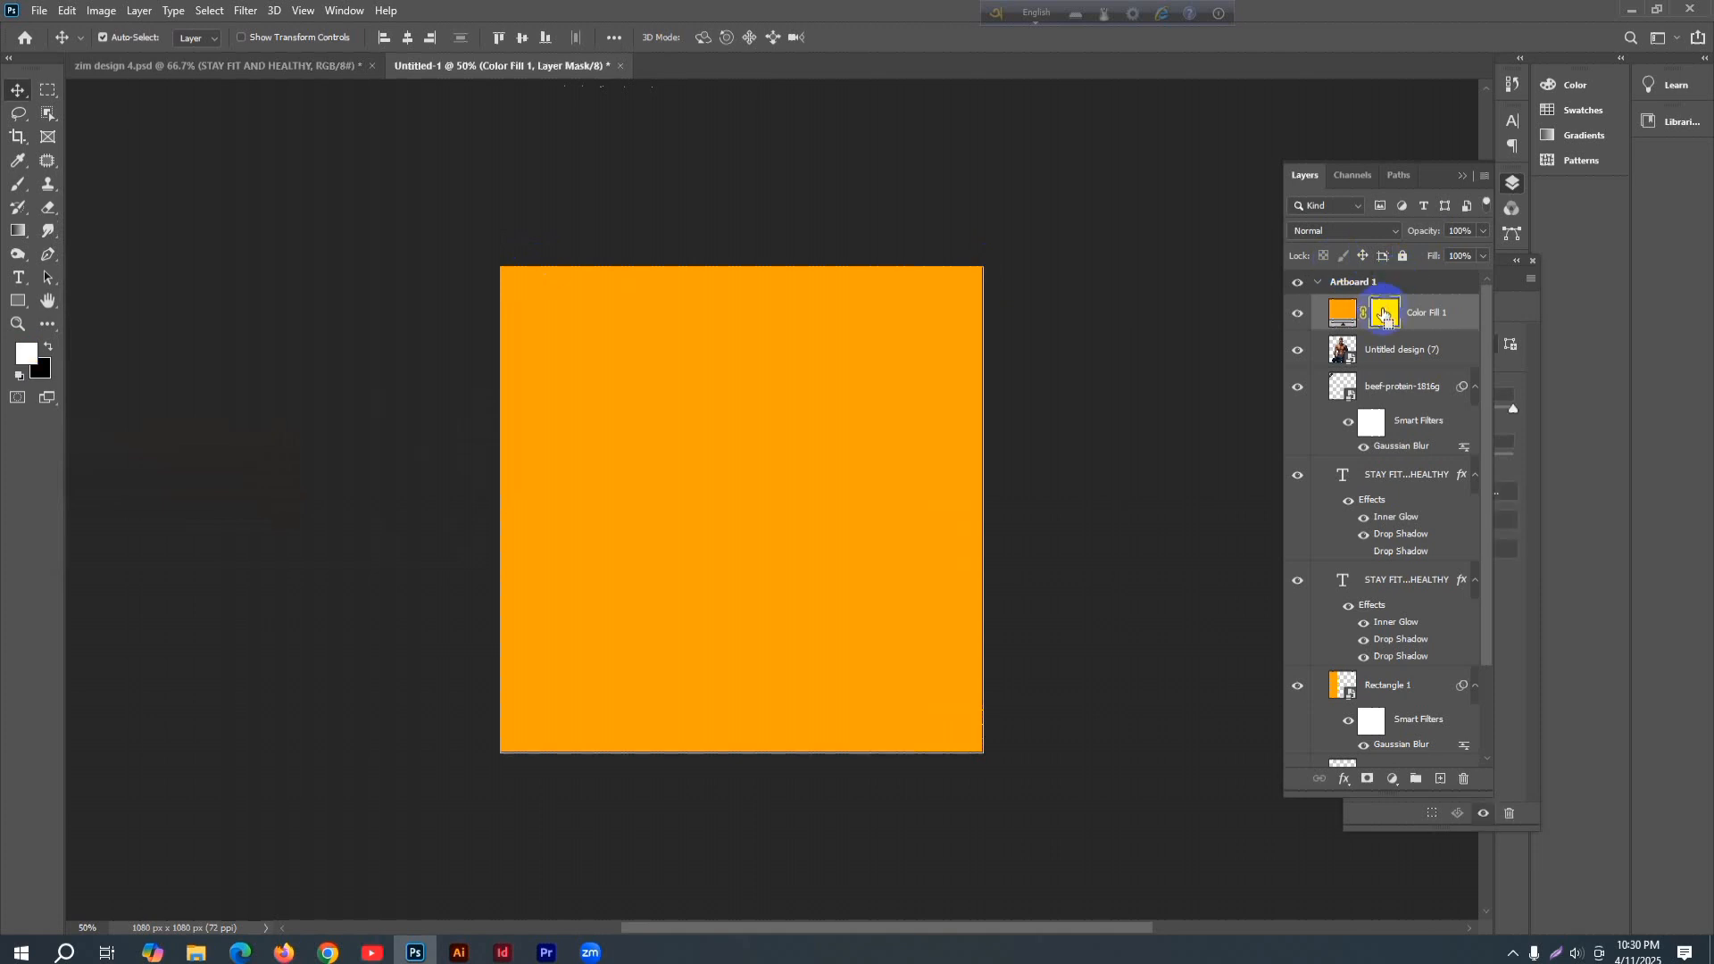
key("ctrl+i")
- Paint white on the fill layer's mask with a soft 1000 px brush at all four artboard corners to create an orange edge glow
left_click(16, 187)
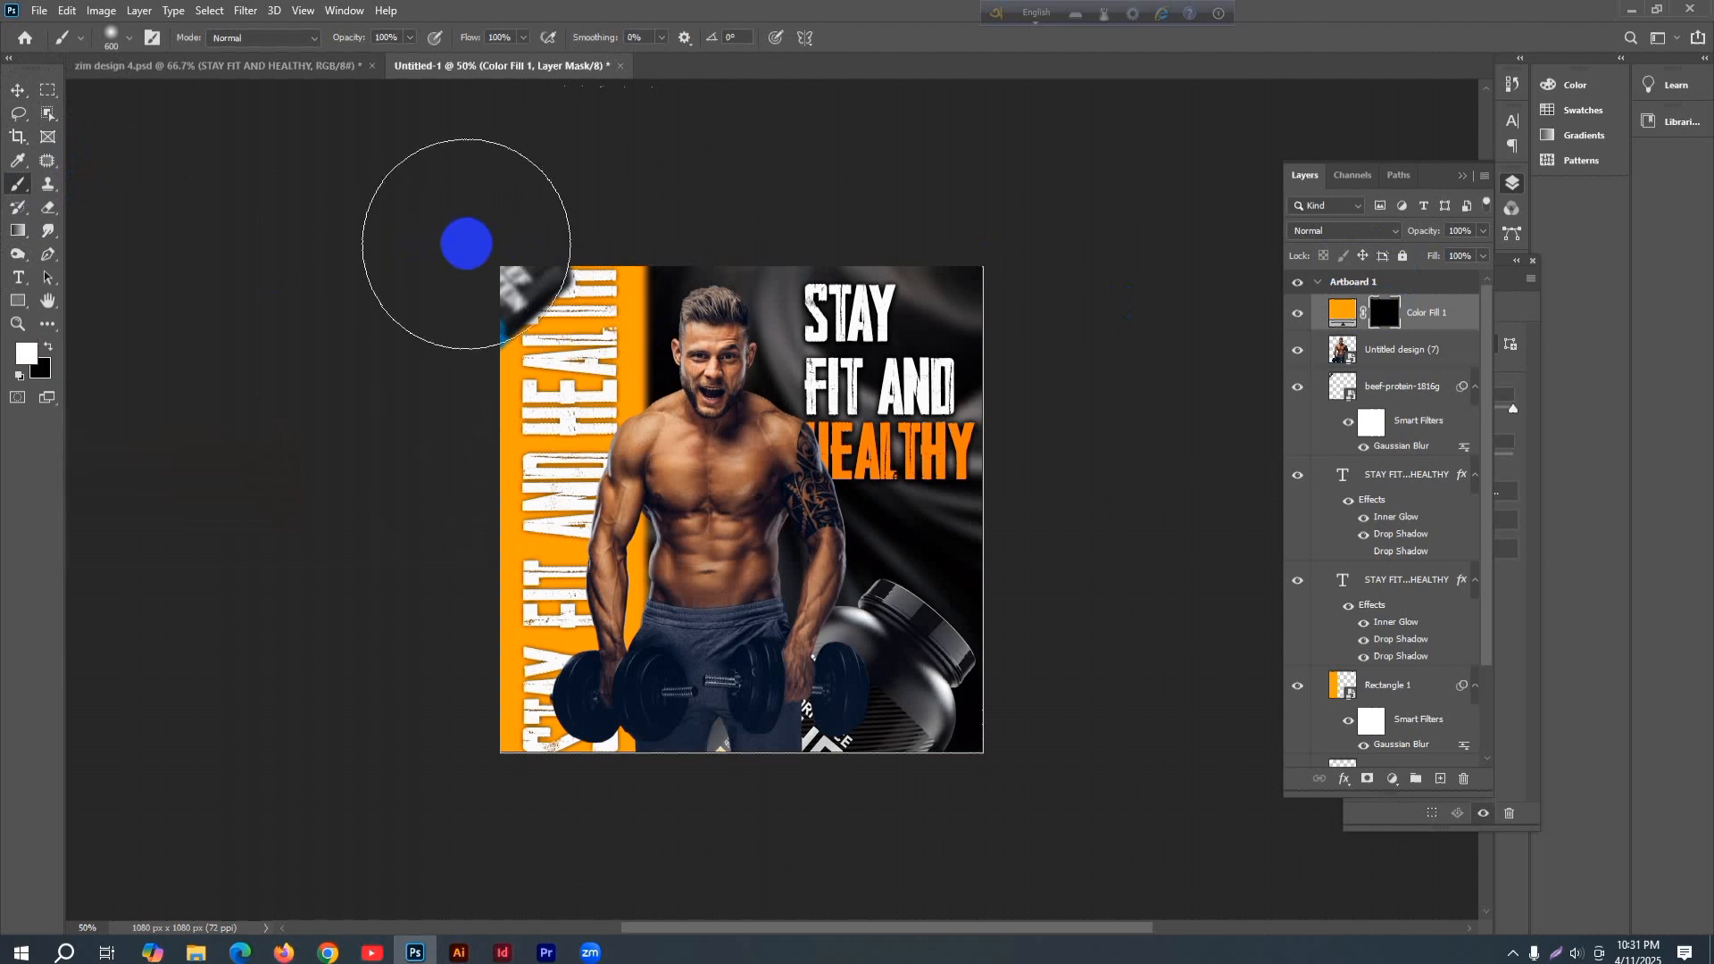
scroll(470, 243, "down", 2)
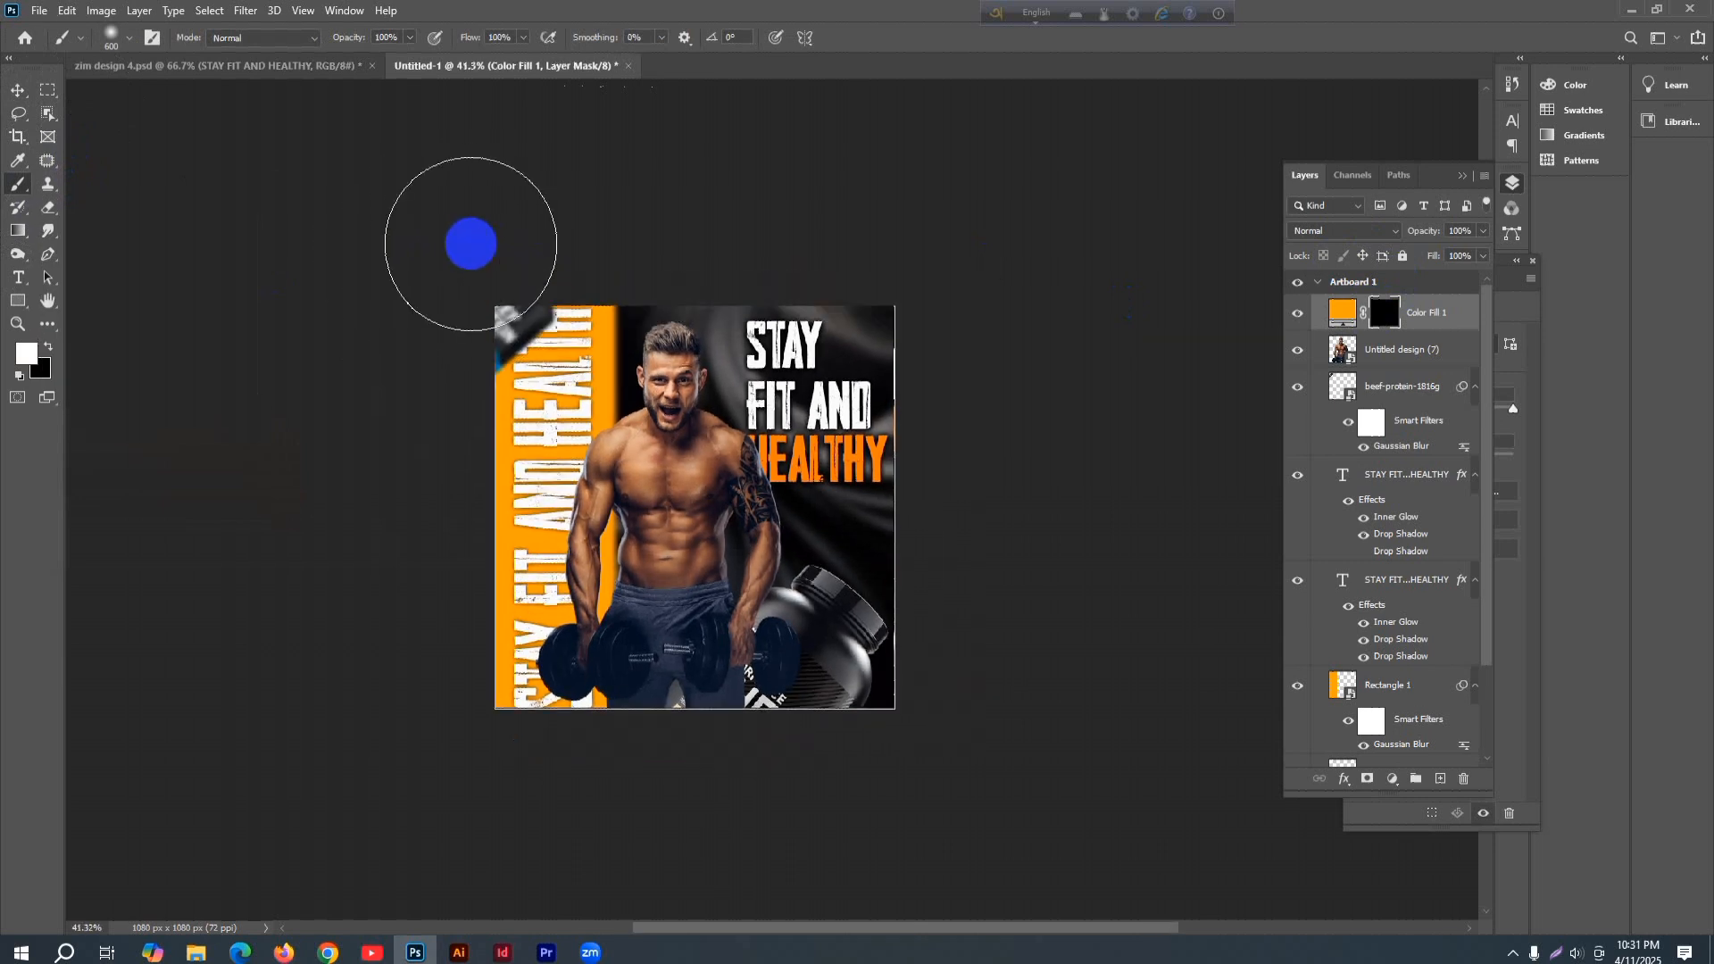
key("bracketright")
key("bracketright")
key("bracketright")
key("bracketright")
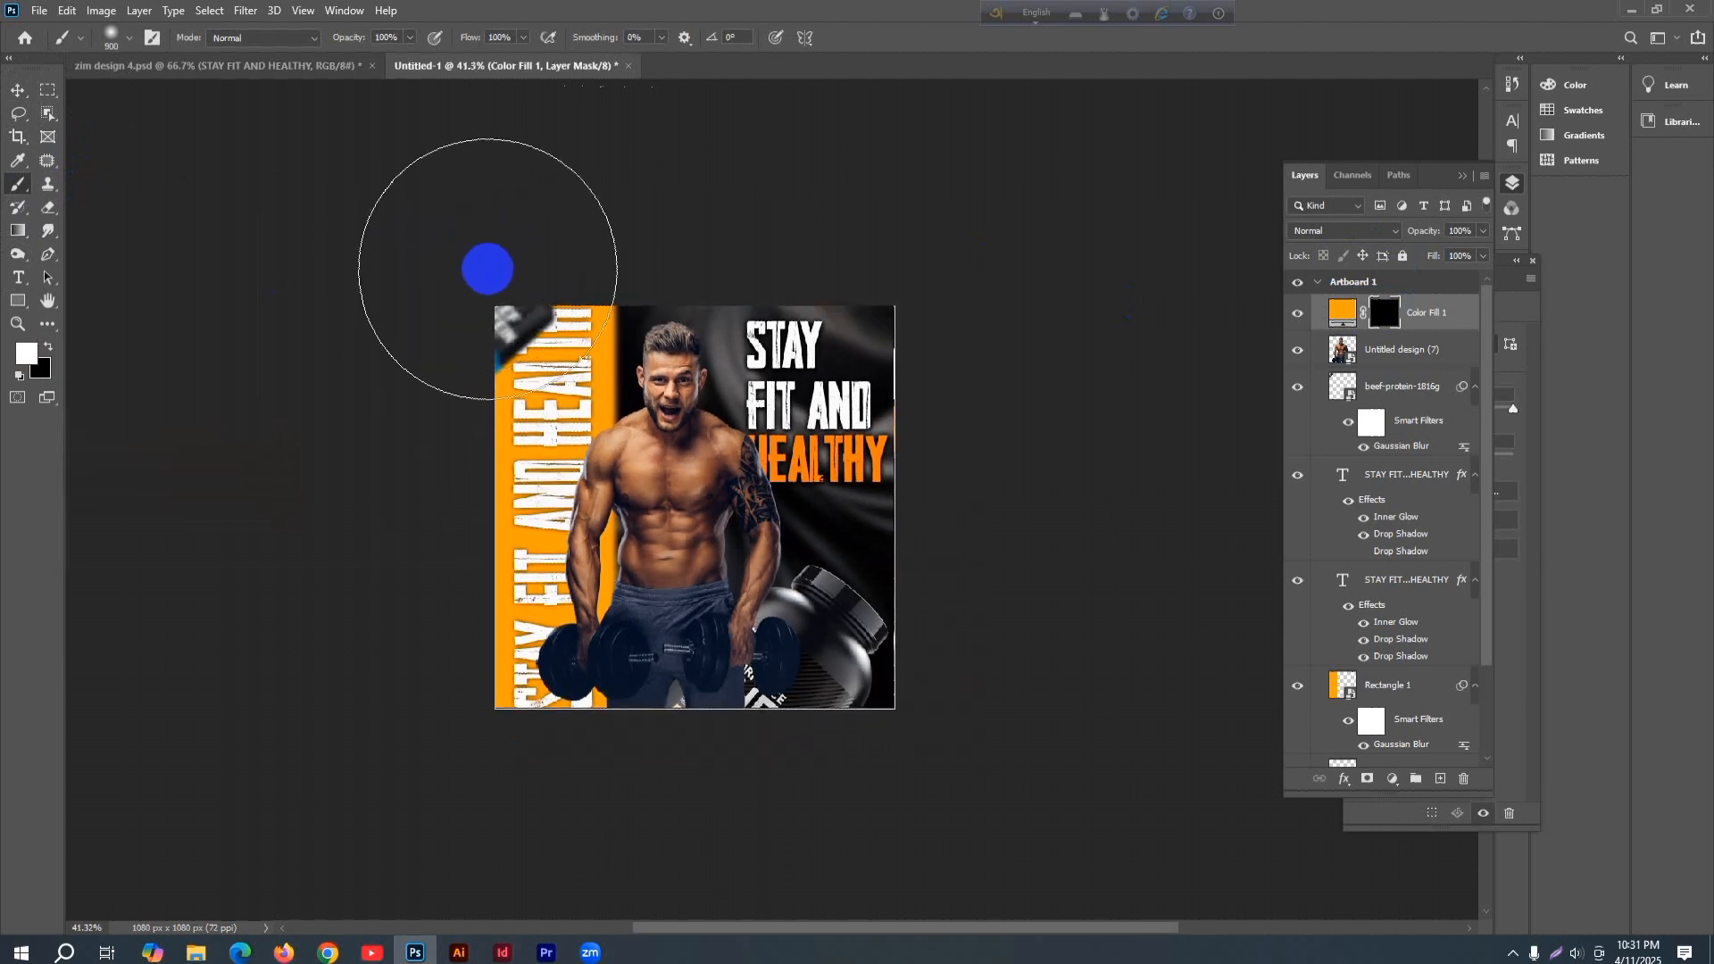
left_click(459, 257)
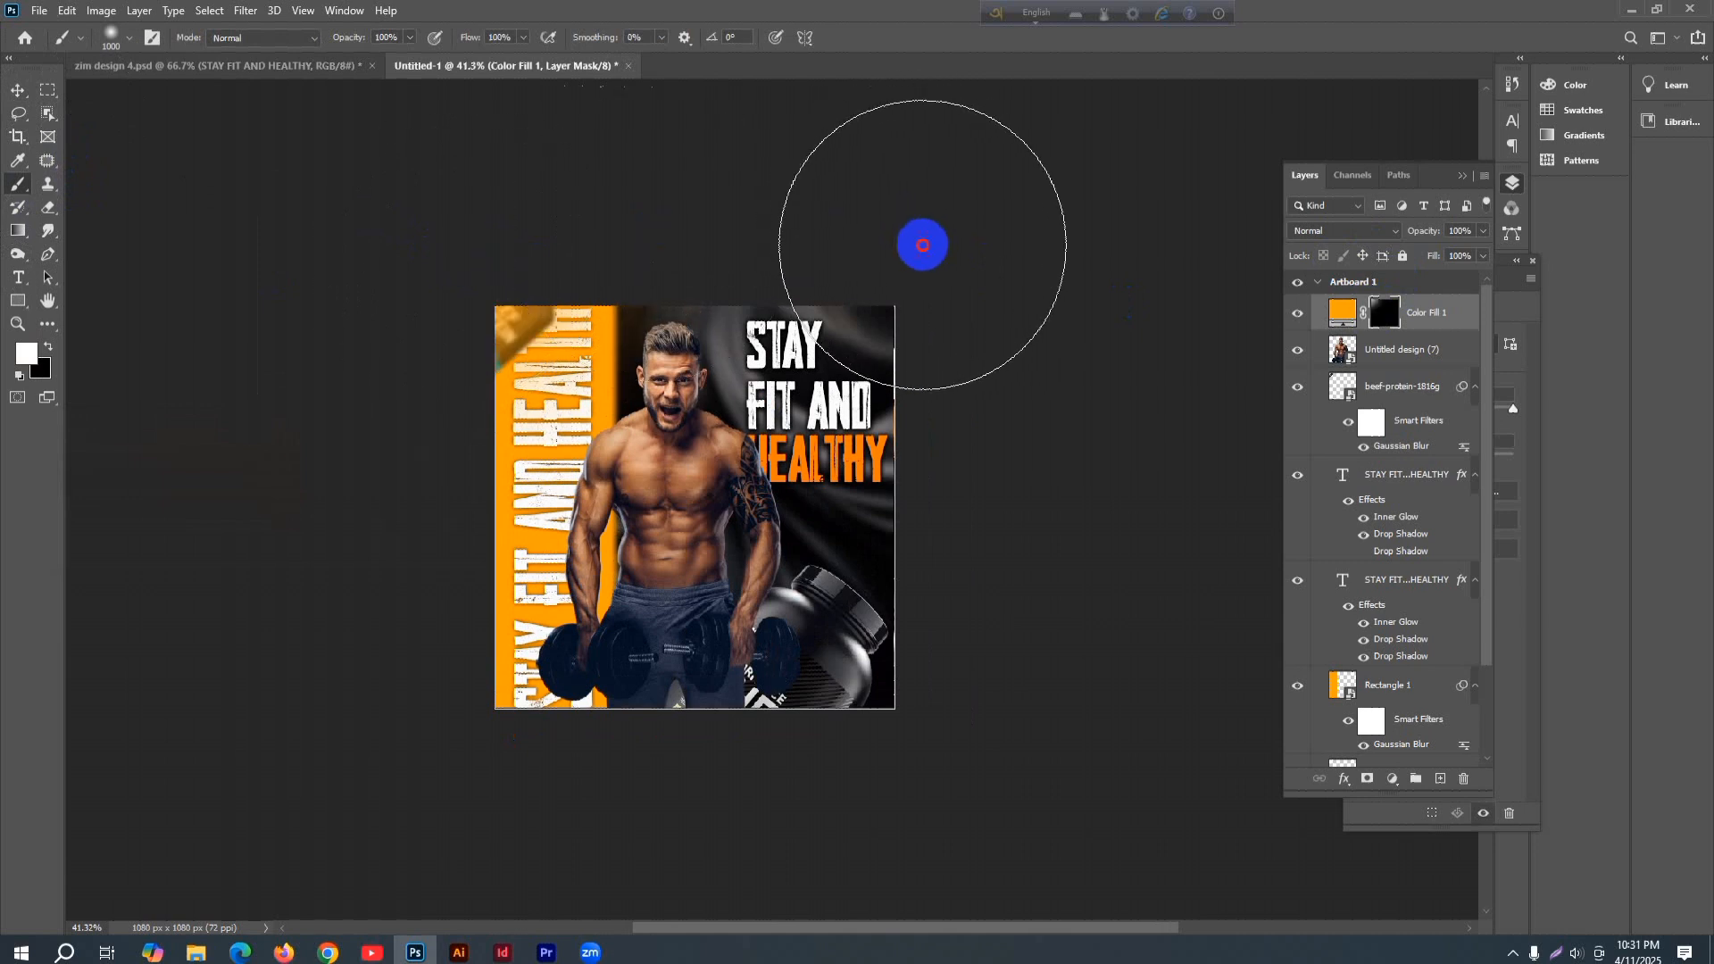
left_click(968, 266)
left_click(482, 765)
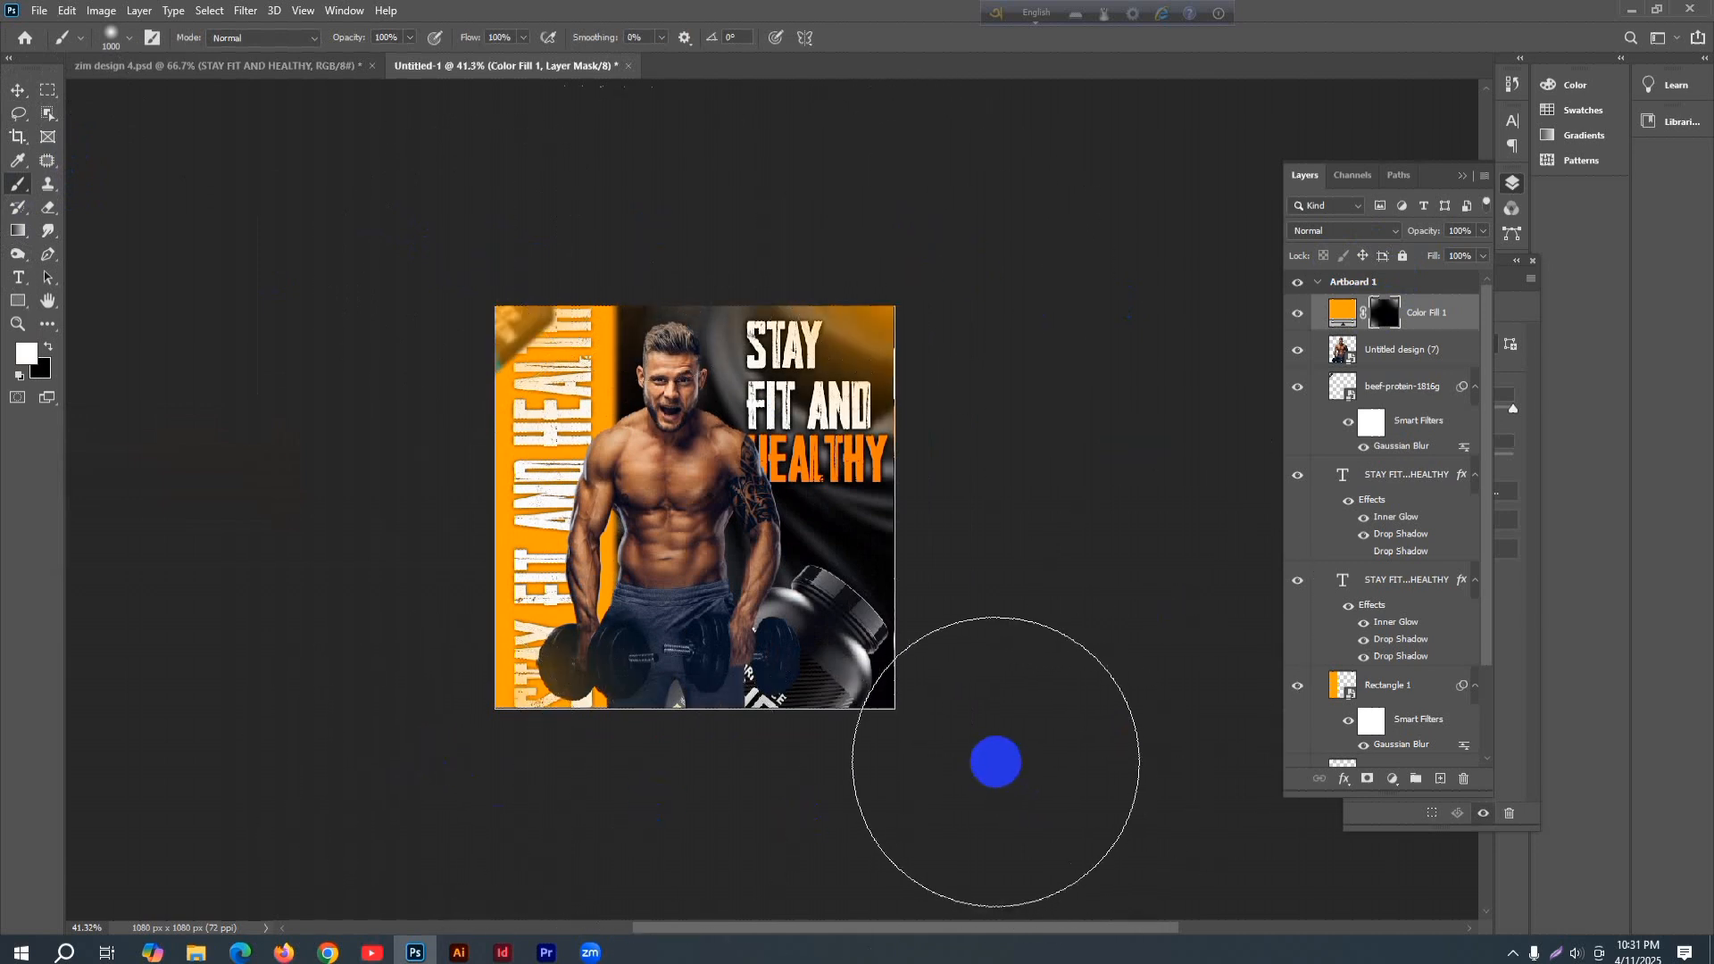
left_click(946, 736)
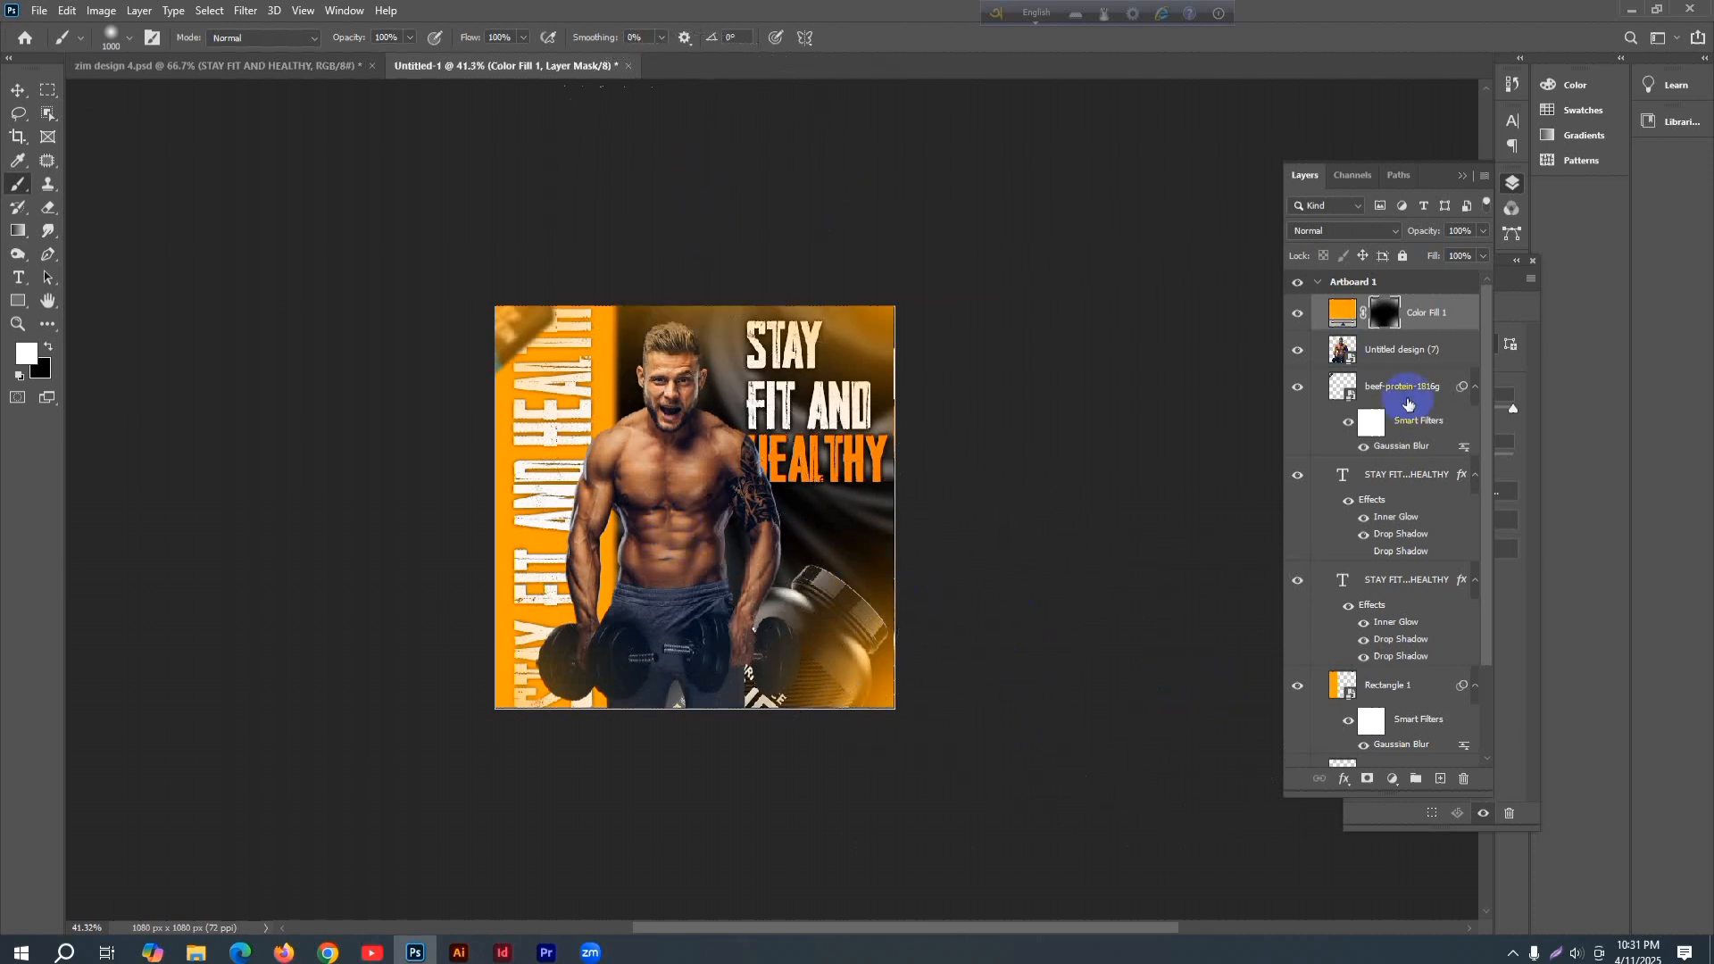
- Select all layers from the colour fill down to 2599 and stamp them into a new merged layer
left_click(16, 92)
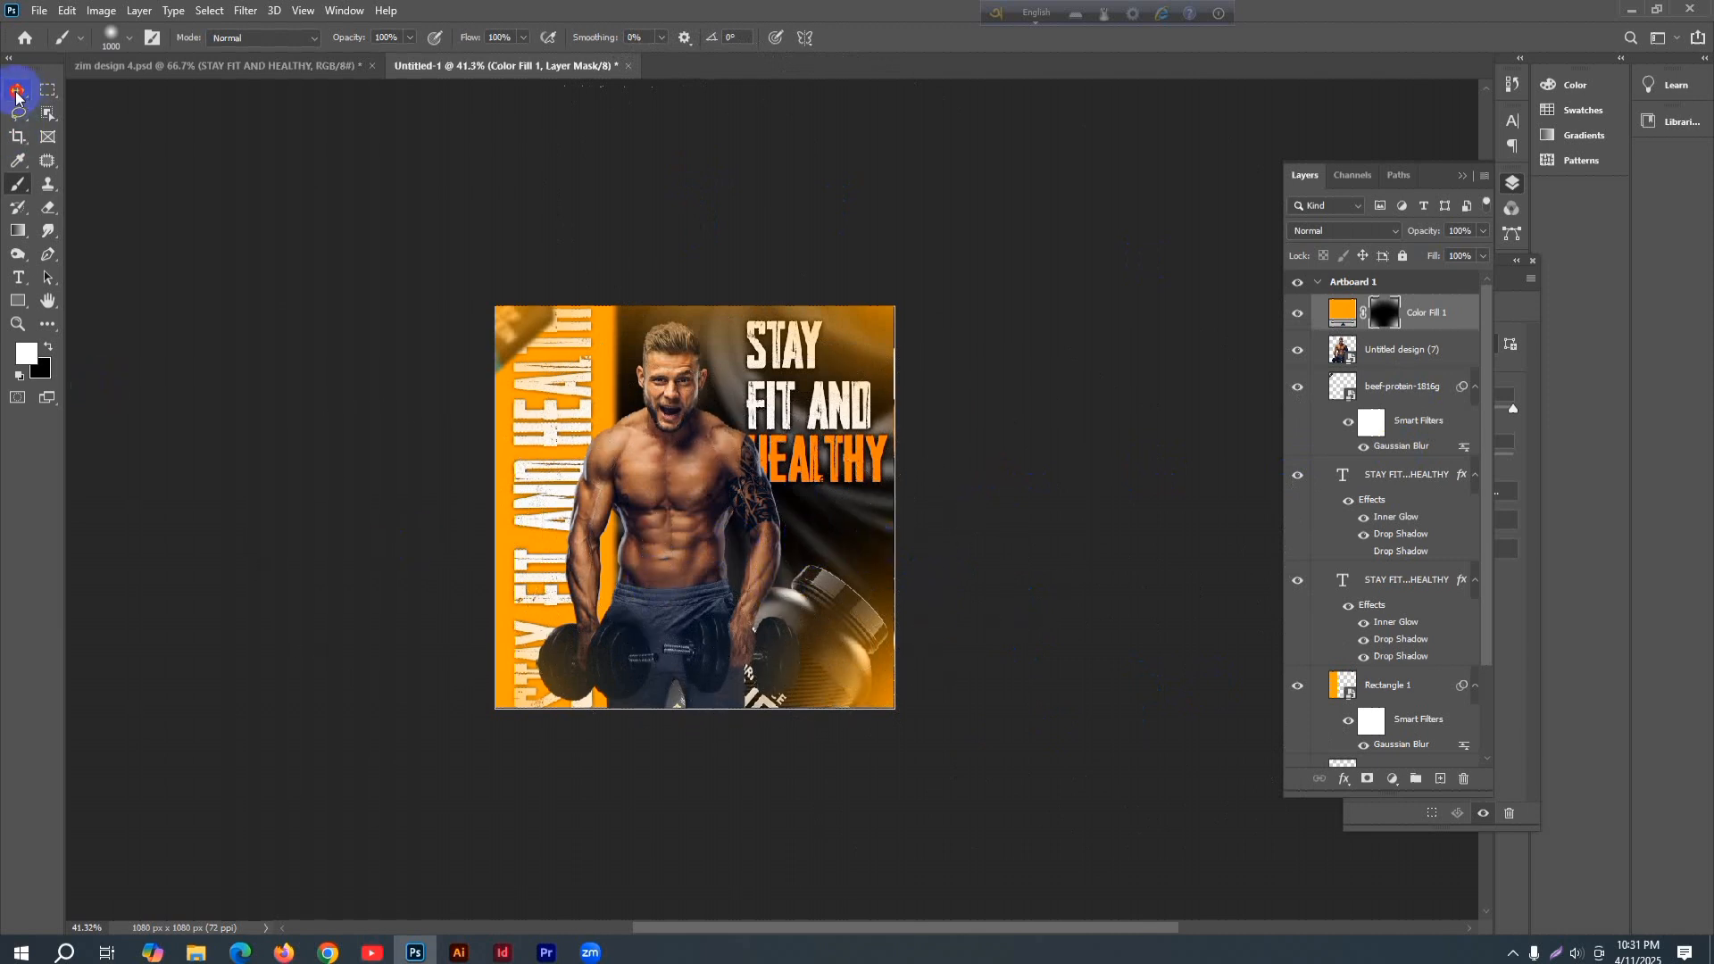
left_click(432, 387)
left_click(1448, 316)
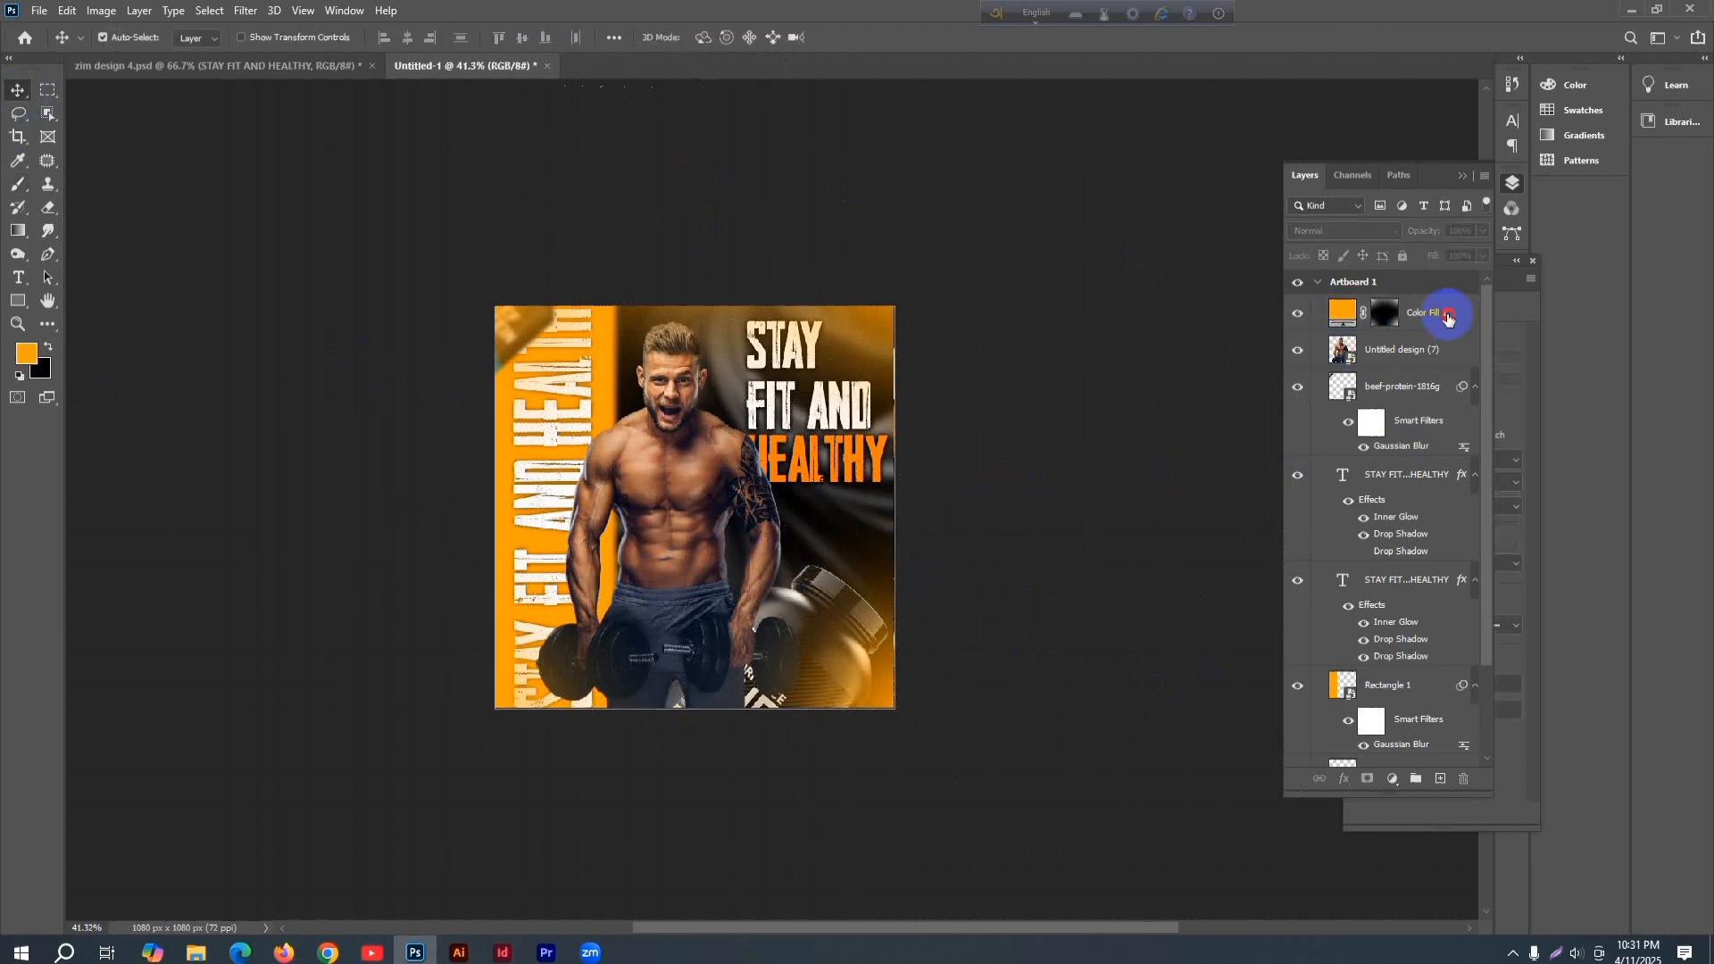
scroll(1403, 693, "down", 3)
left_click(1398, 704, "shift")
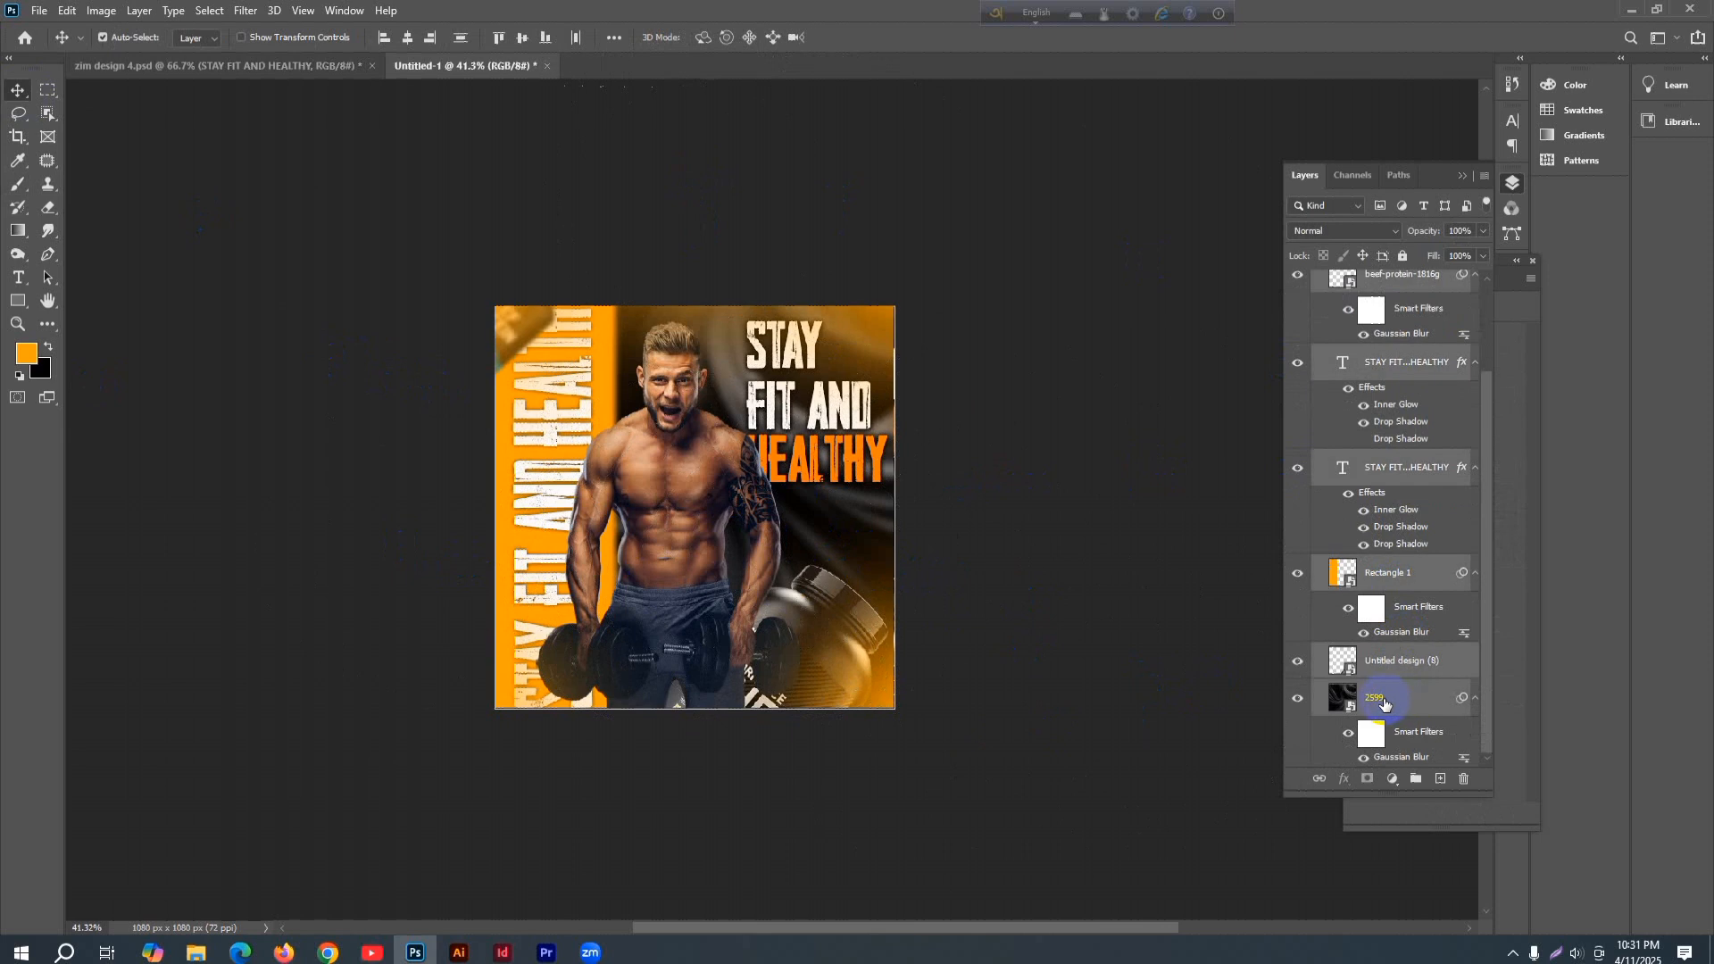
key("ctrl+shift+alt+e")
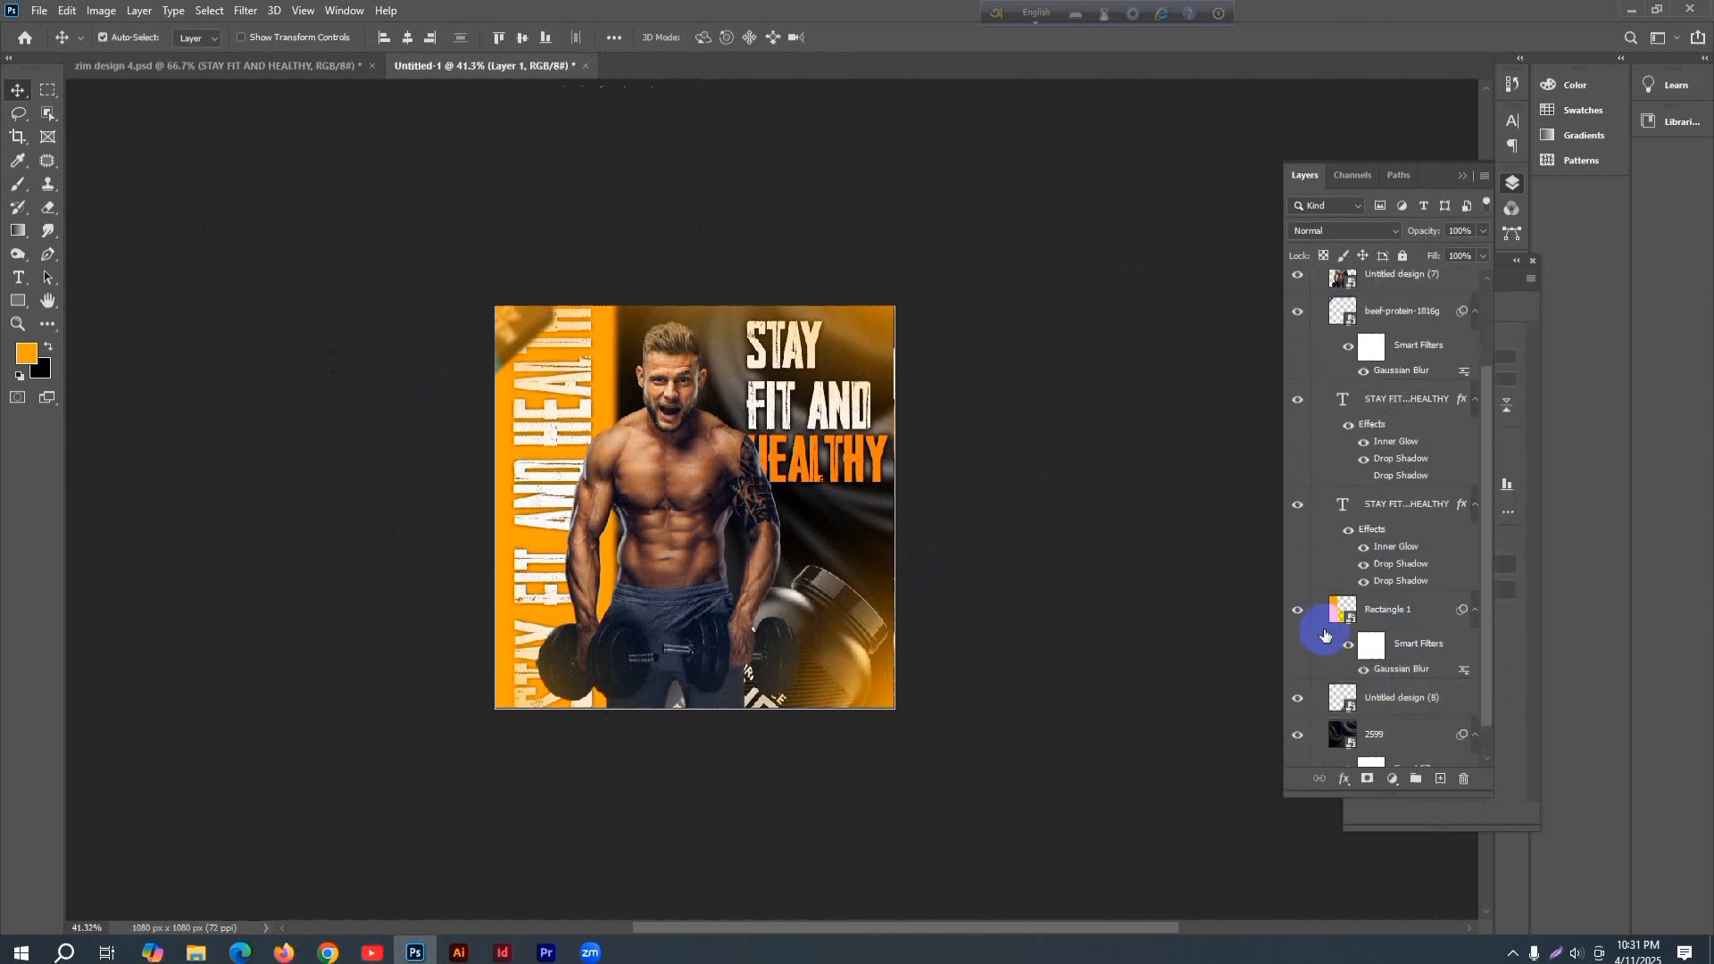
- Convert the new merged layer to a smart object
scroll(1325, 634, "up", 3)
right_click(1379, 318)
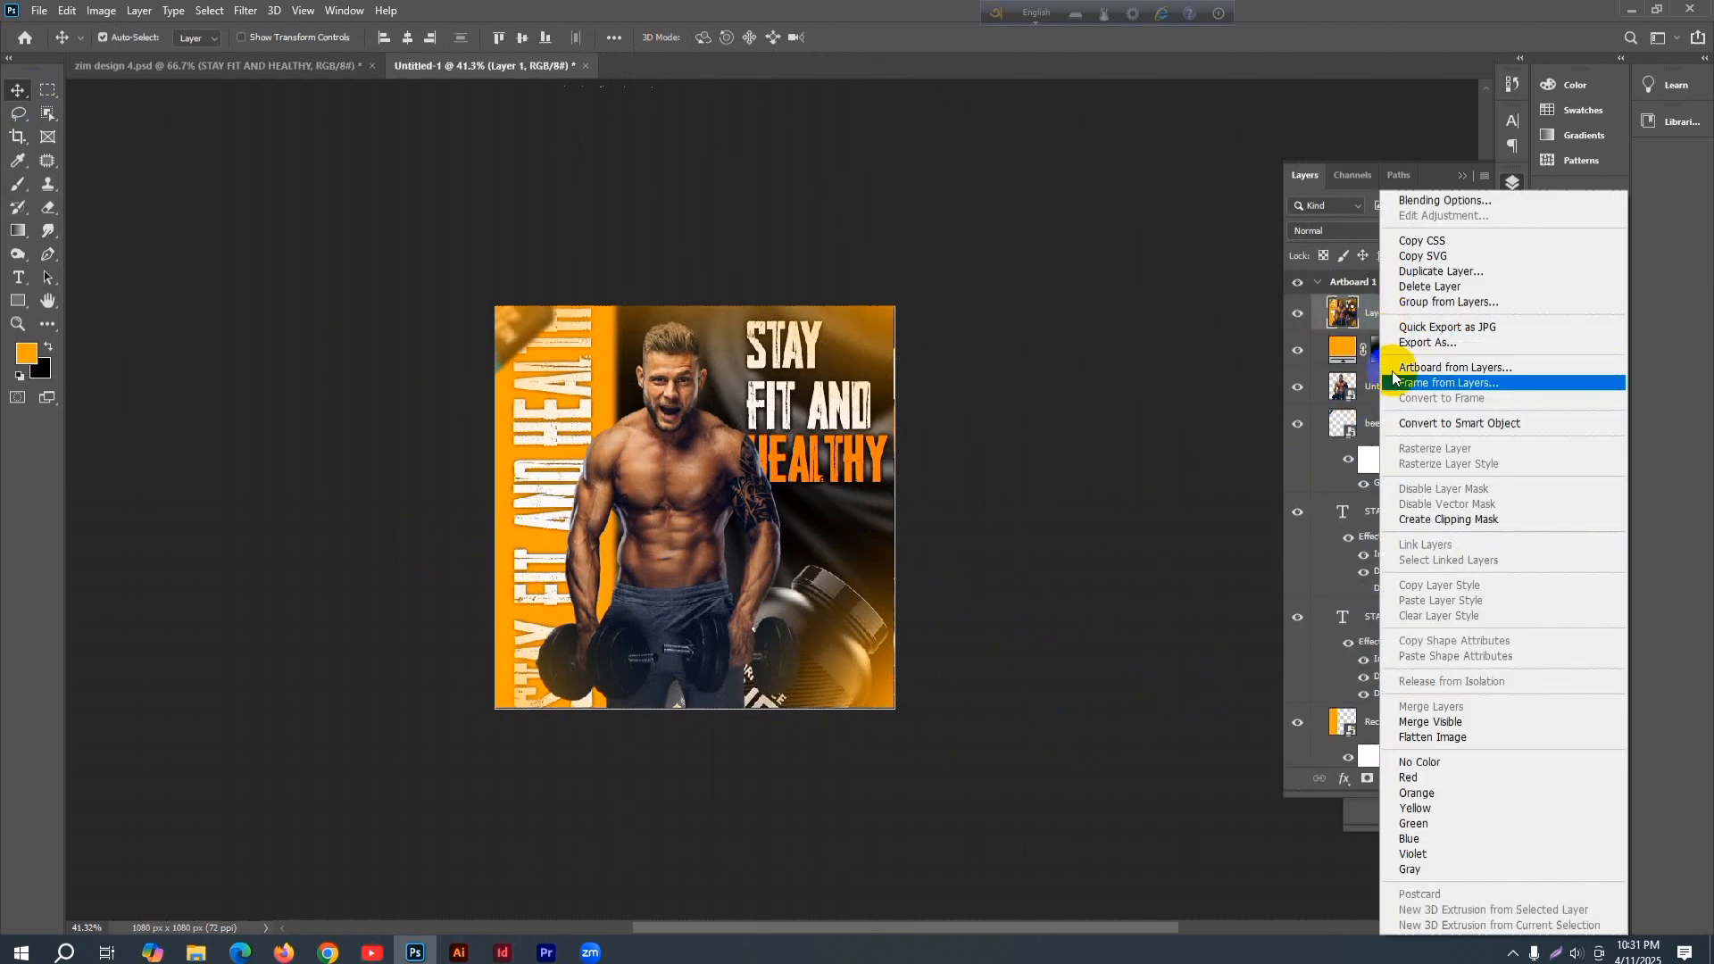
left_click(1409, 427)
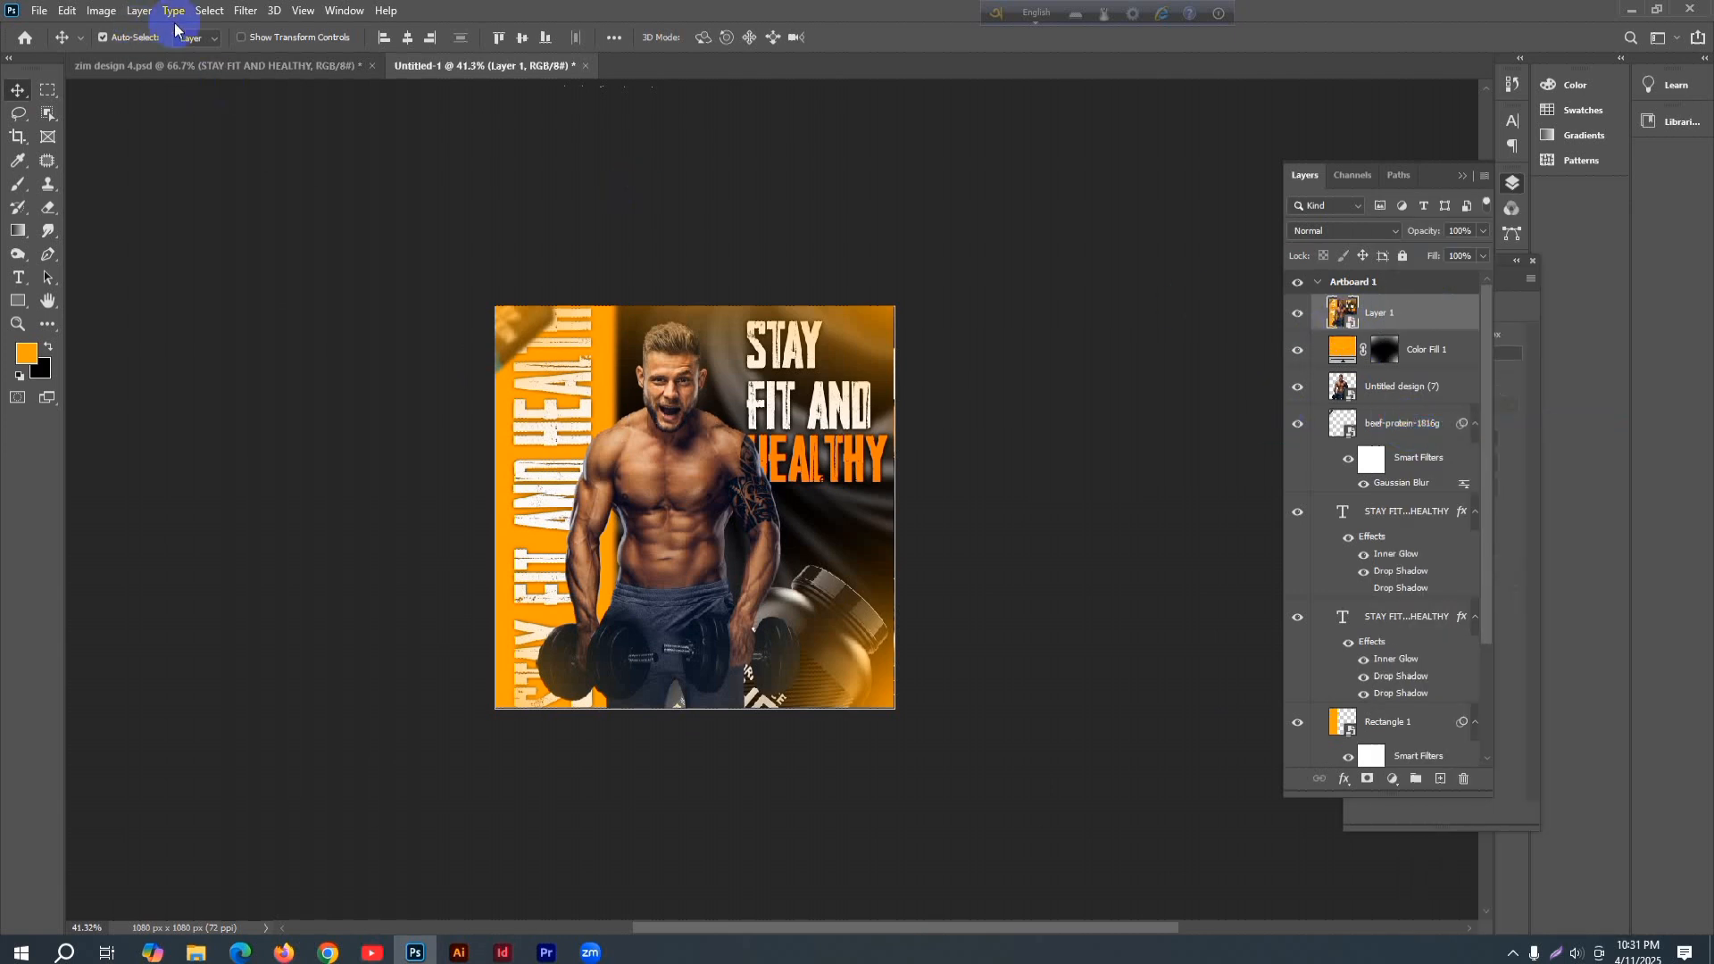
- Start a Camera Raw Filter on the merged smart object and show the before and after views side by side
left_click(239, 13)
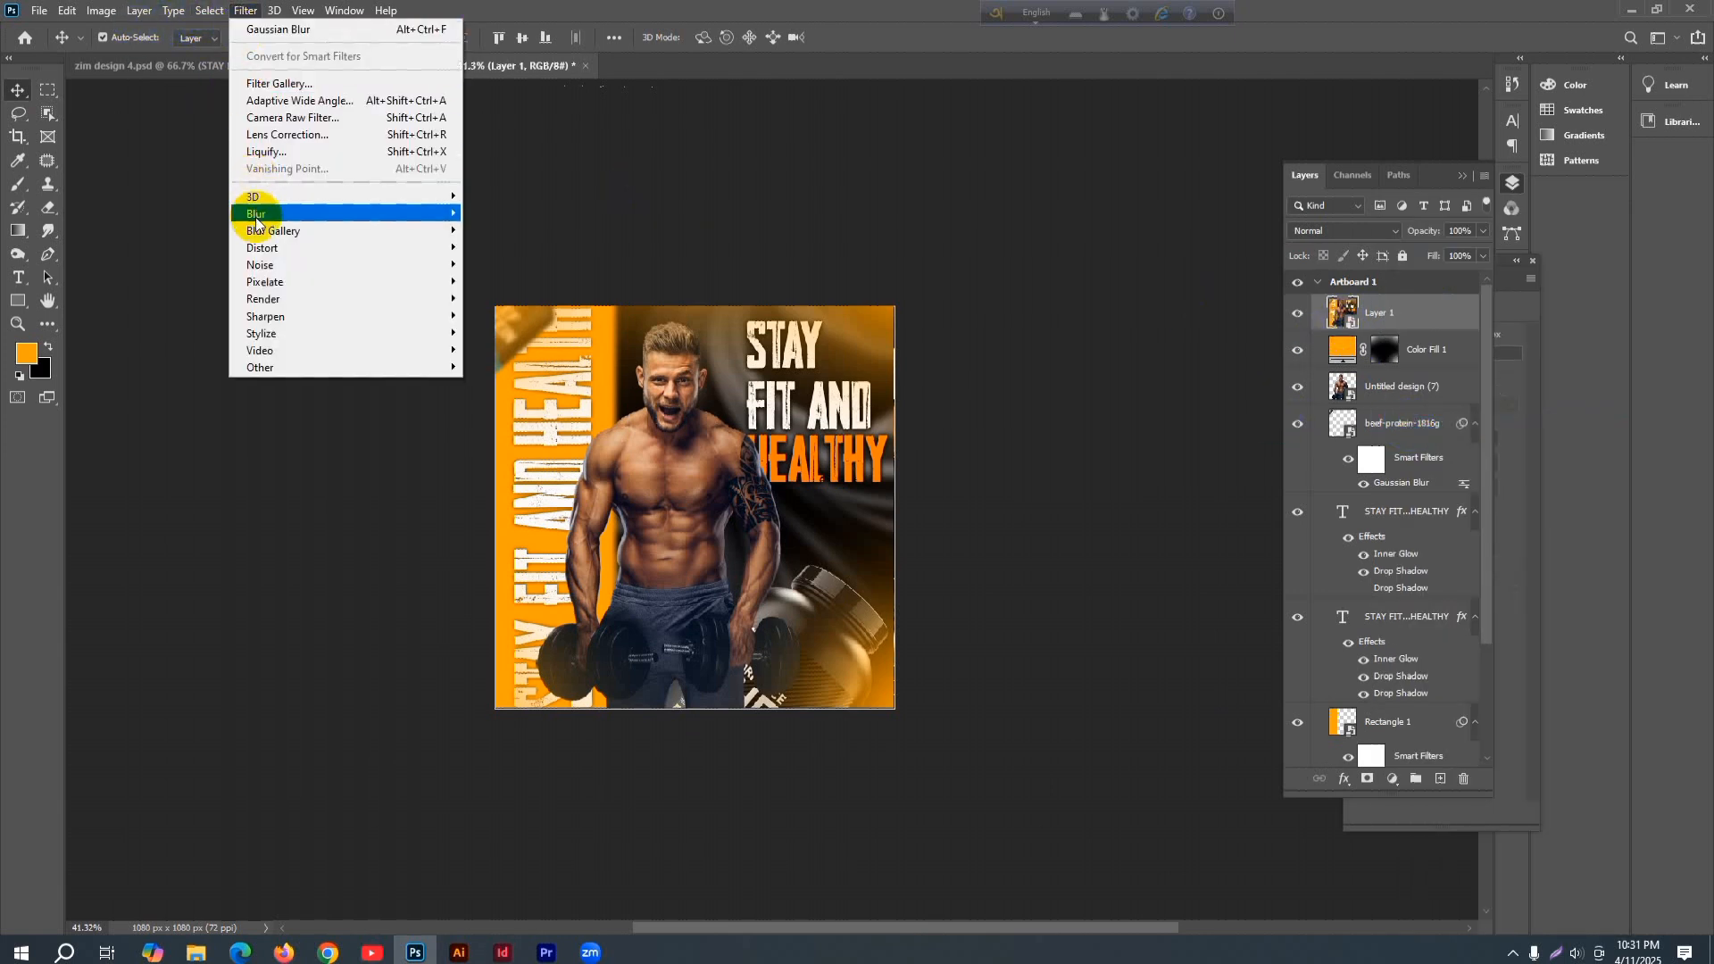
mouse_move(259, 218)
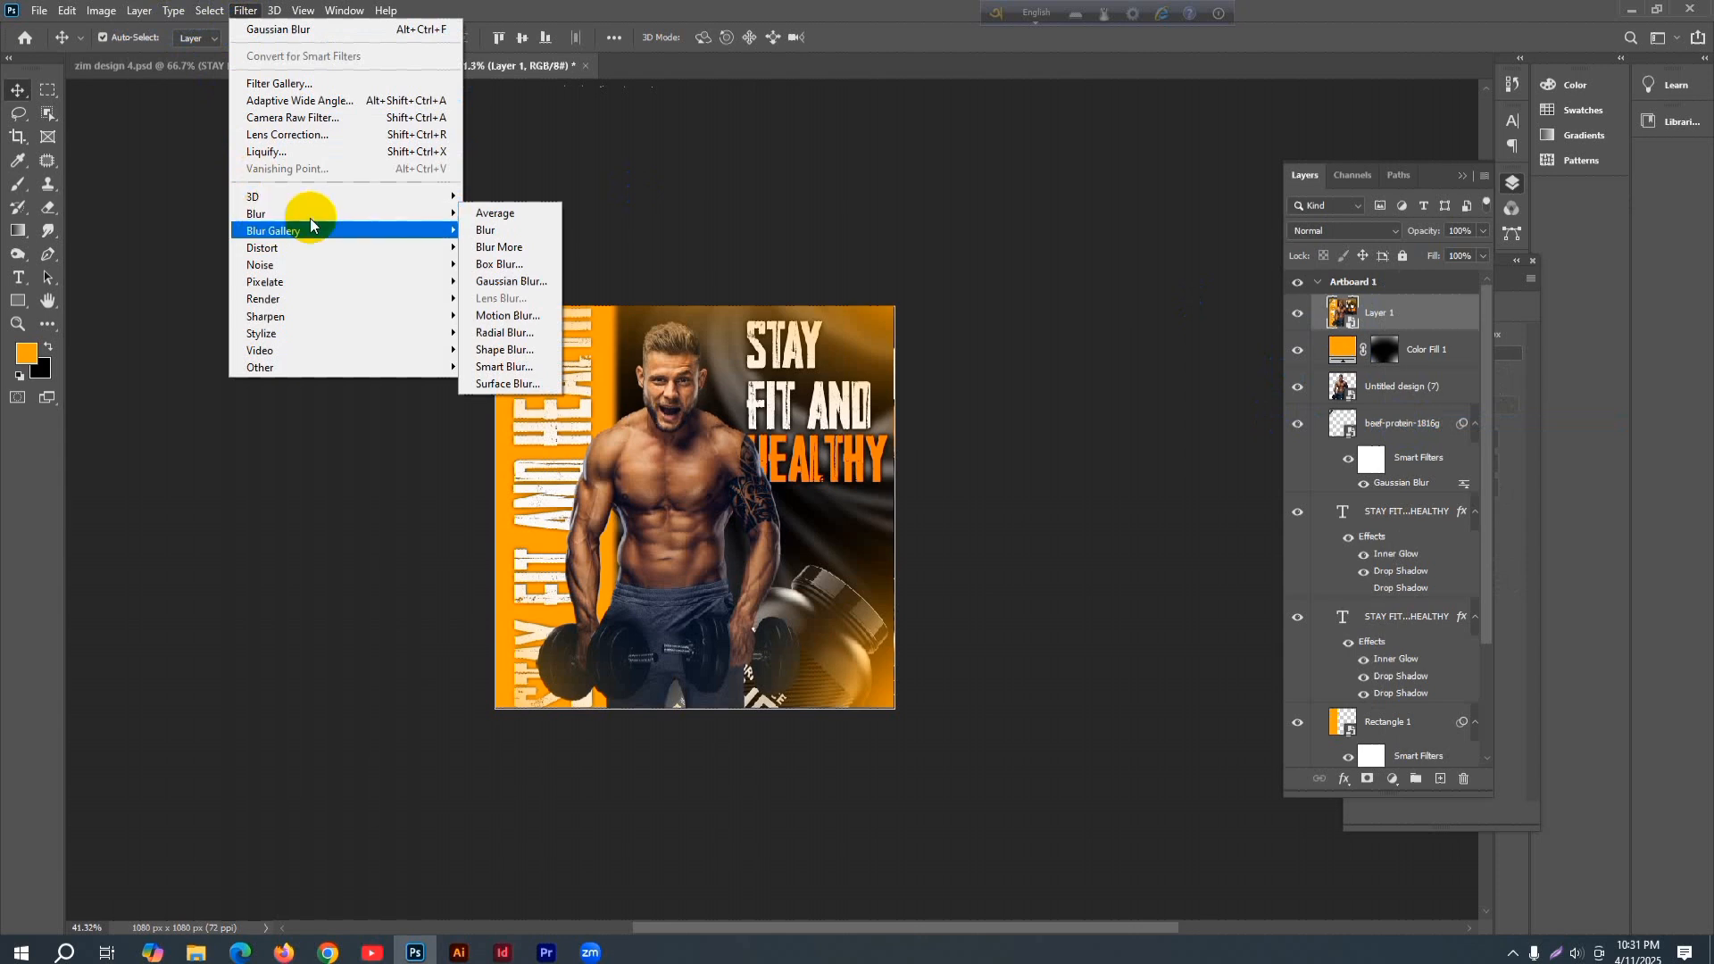
left_click(318, 118)
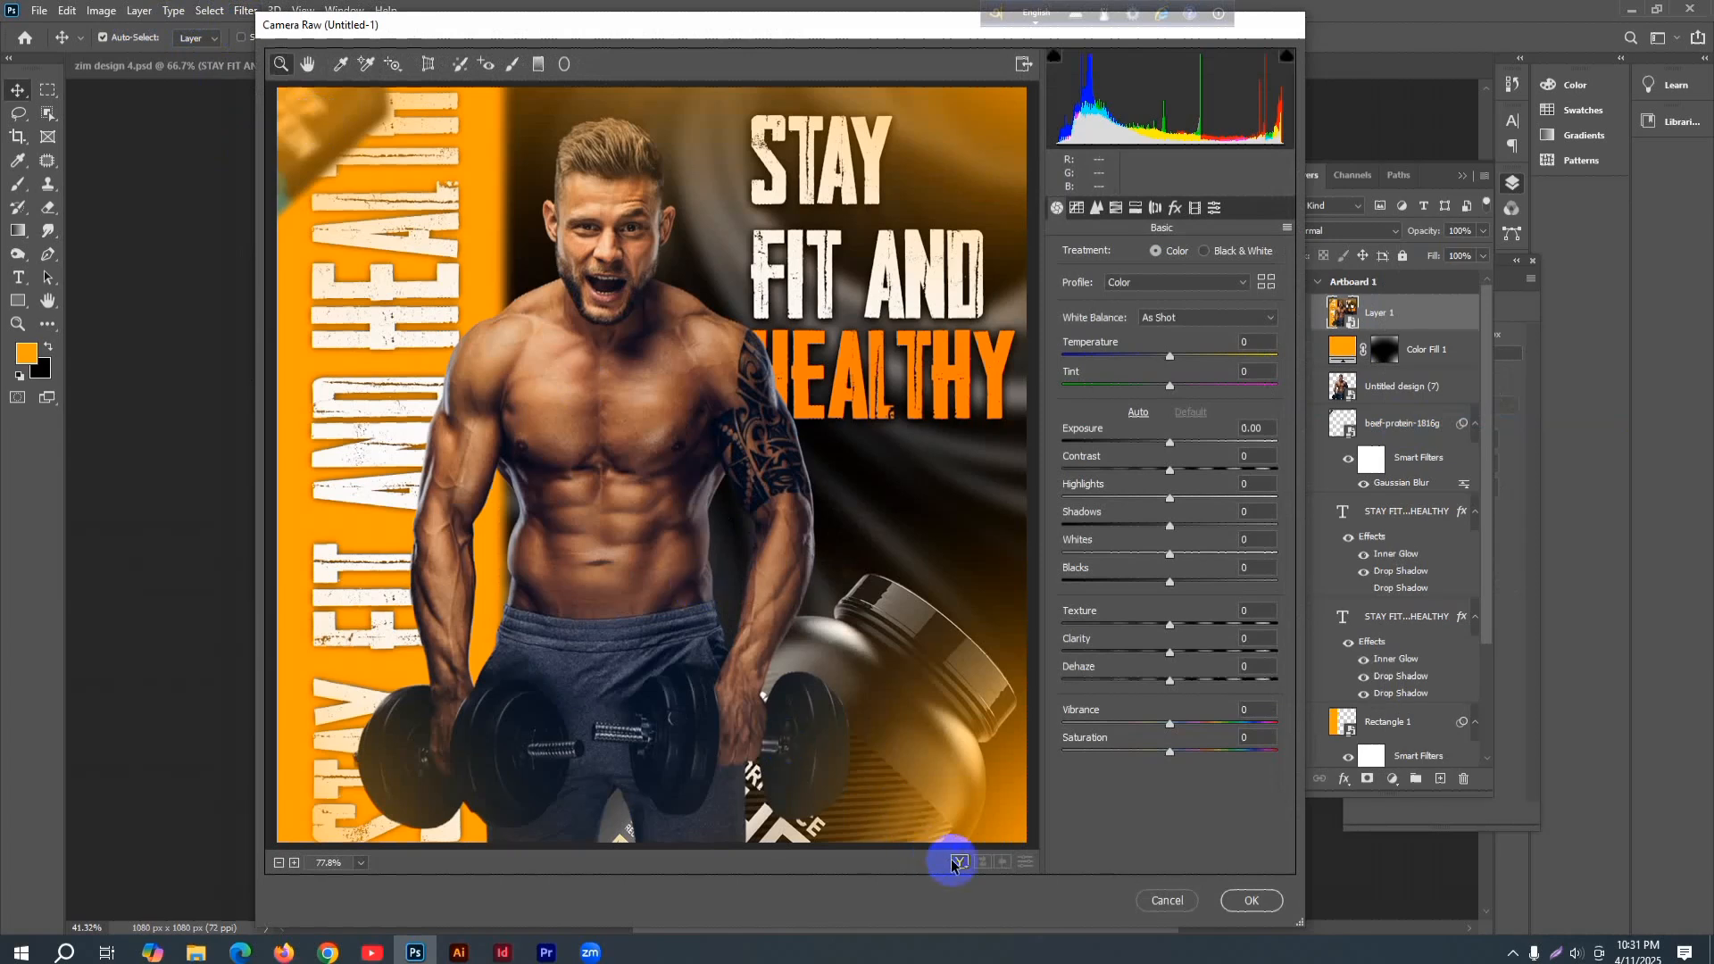
left_click(957, 861)
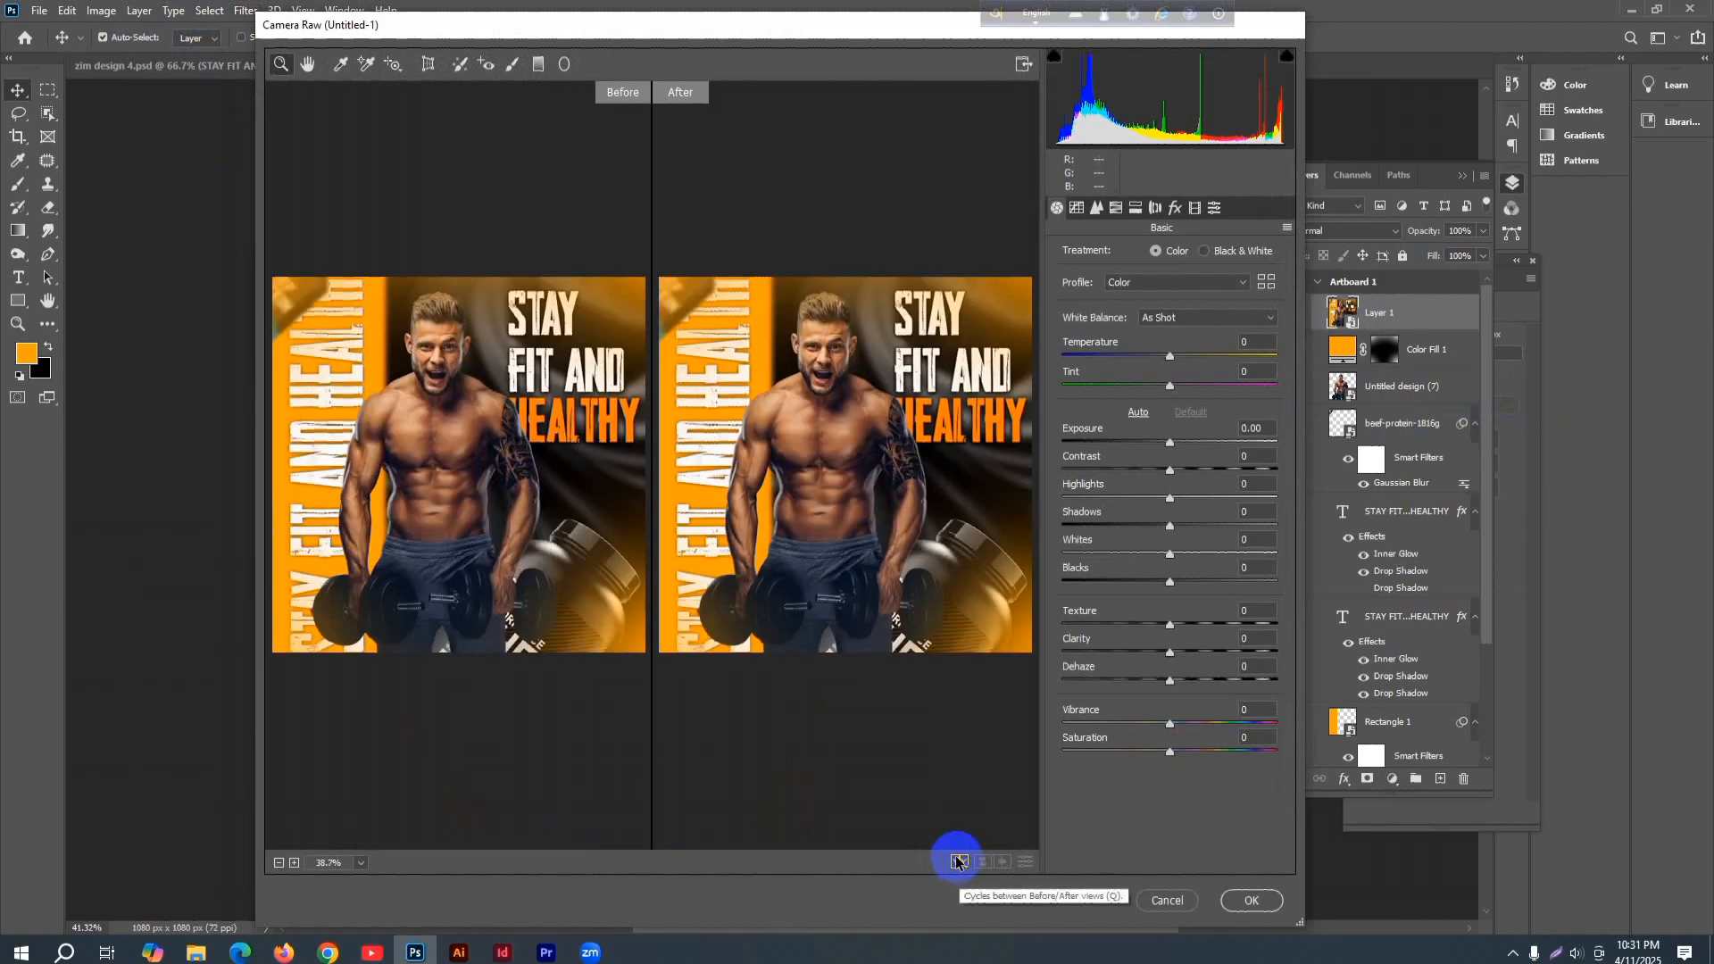
- Set the Camera Raw Temperature to +1, Exposure to -0.05, Contrast to +3, Highlights to -3 and Shadows to +11
left_click_drag(1170, 356, 1171, 355)
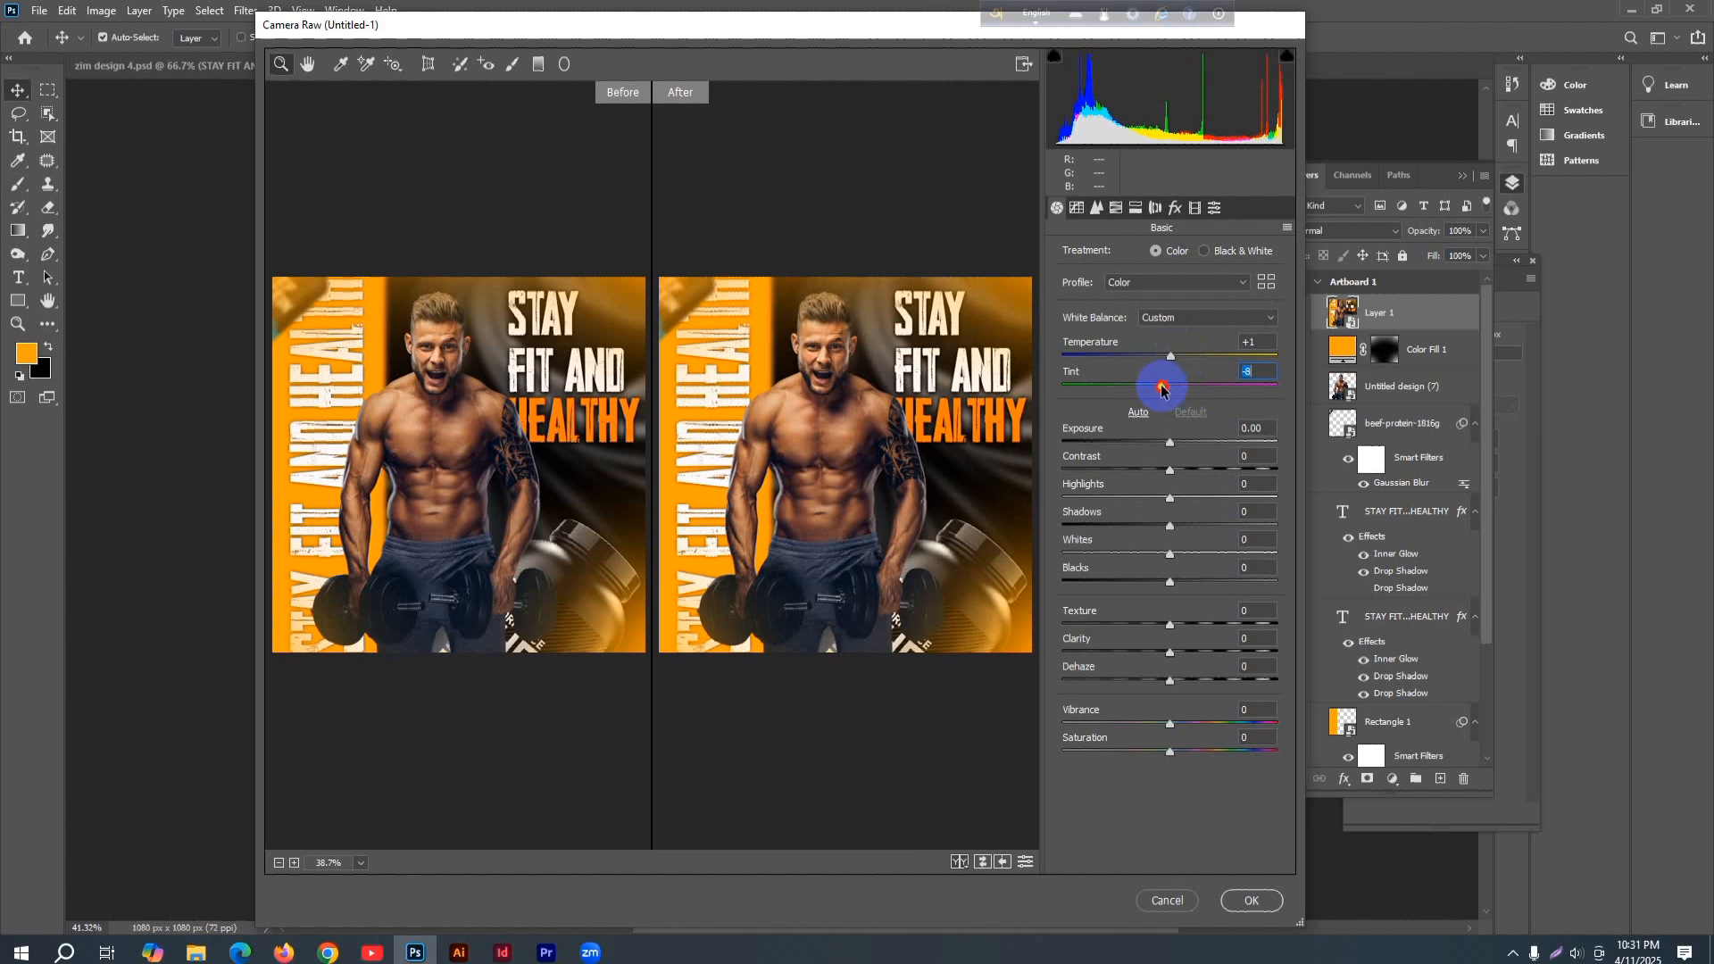
left_click_drag(1171, 442, 1164, 443)
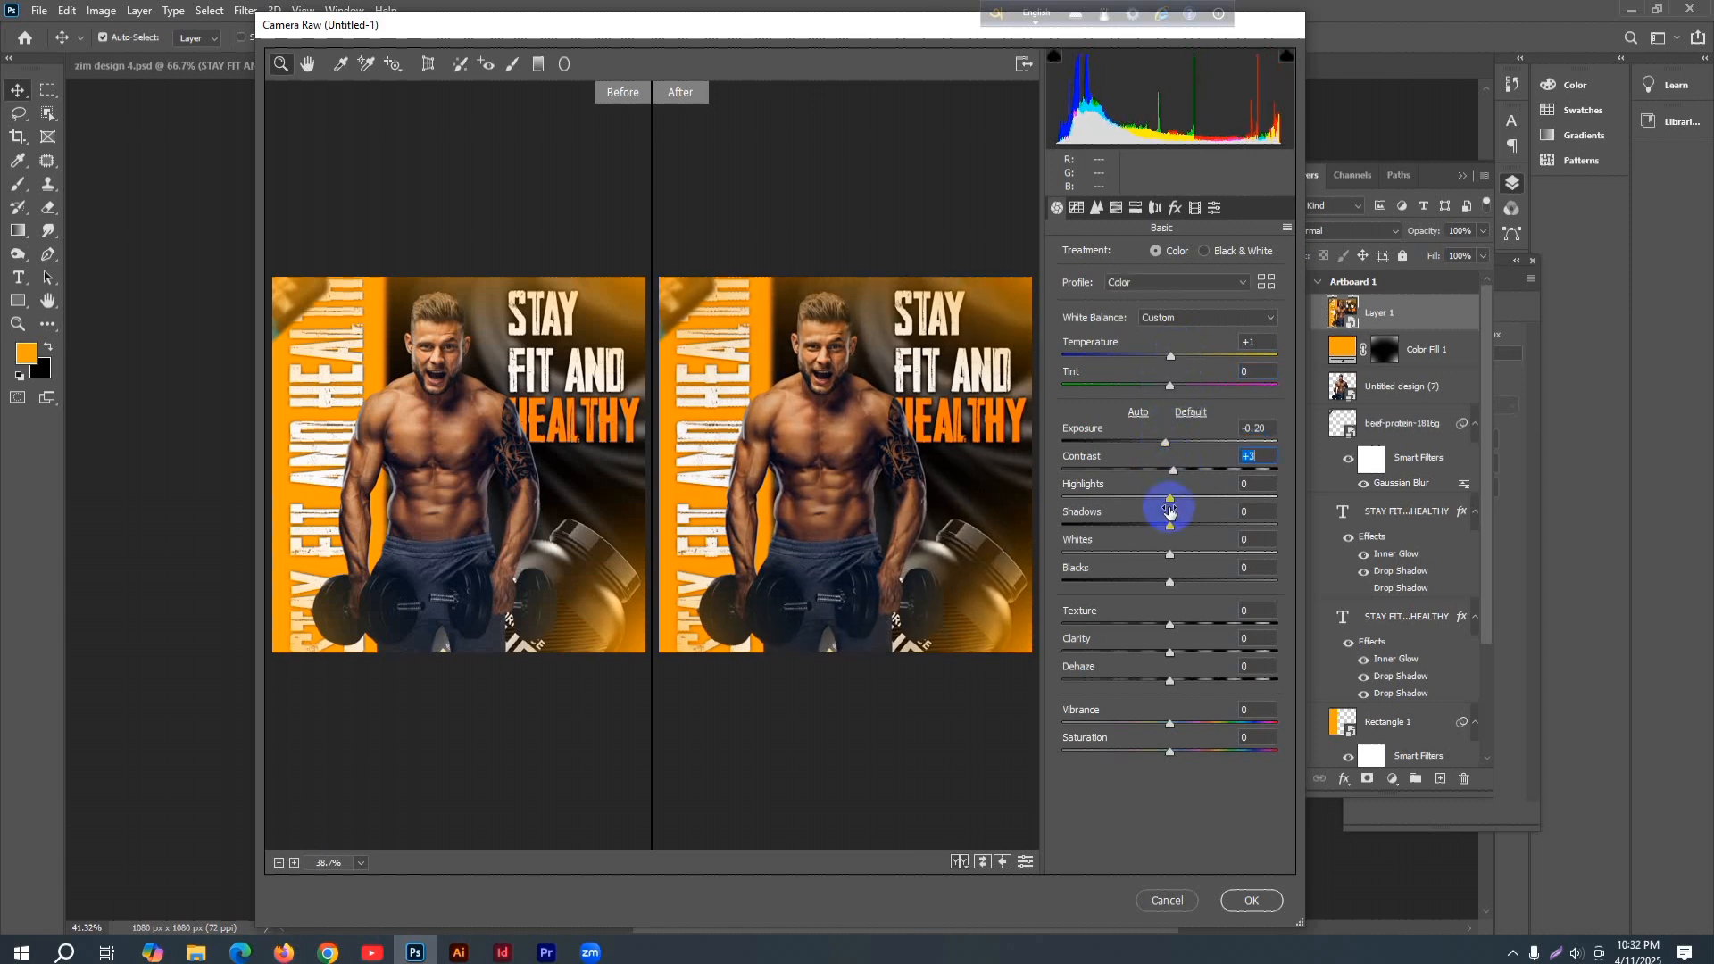
left_click_drag(1165, 521, 1186, 532)
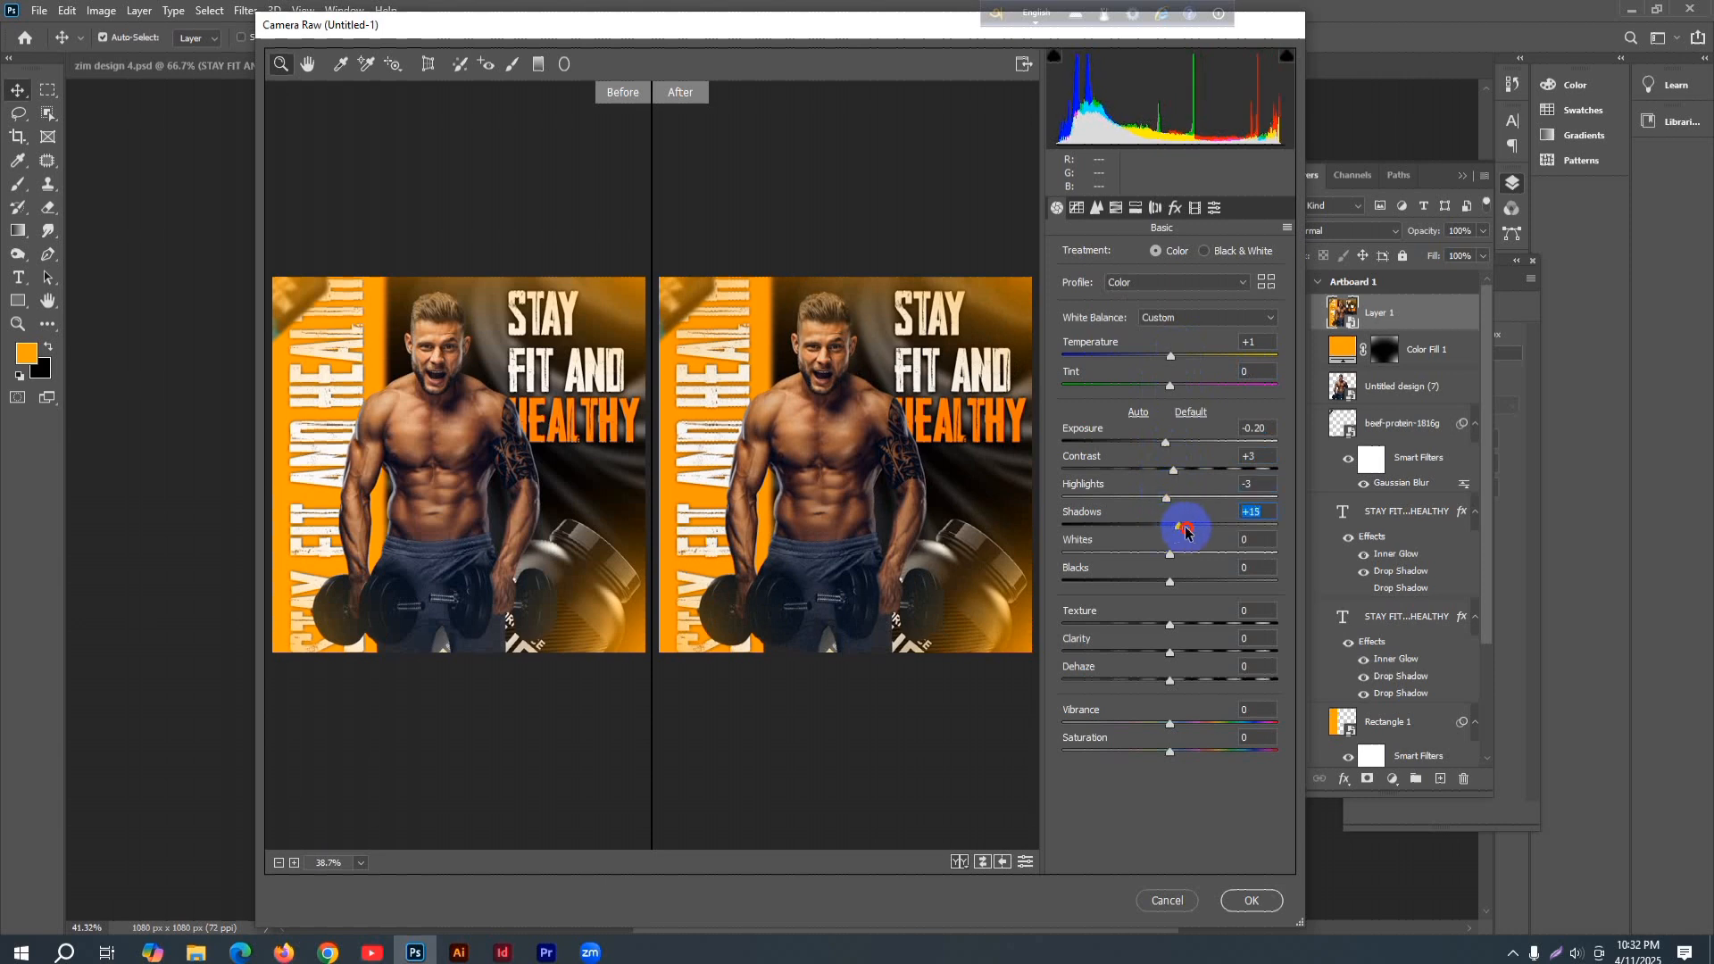
left_click_drag(1165, 443, 1169, 447)
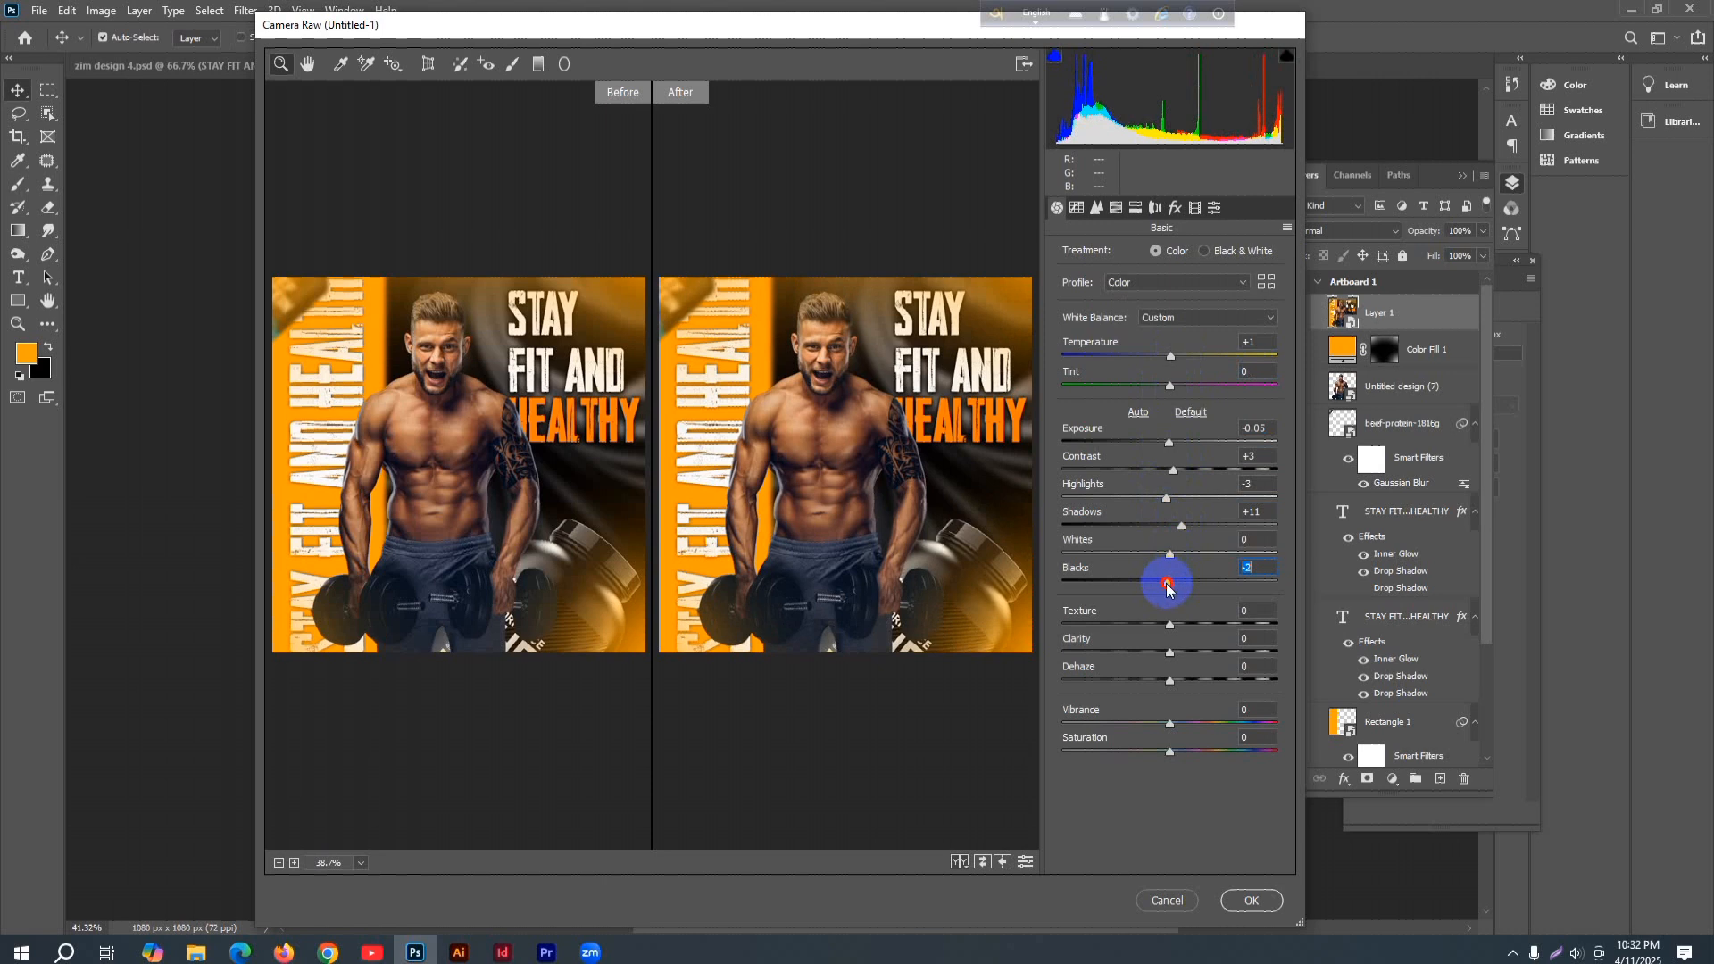
- Set Blacks to +10, Texture +15, Clarity +2, Dehaze +6, Vibrance +3 and Saturation +20, and apply the Camera Raw filter
left_click_drag(1165, 585, 1179, 582)
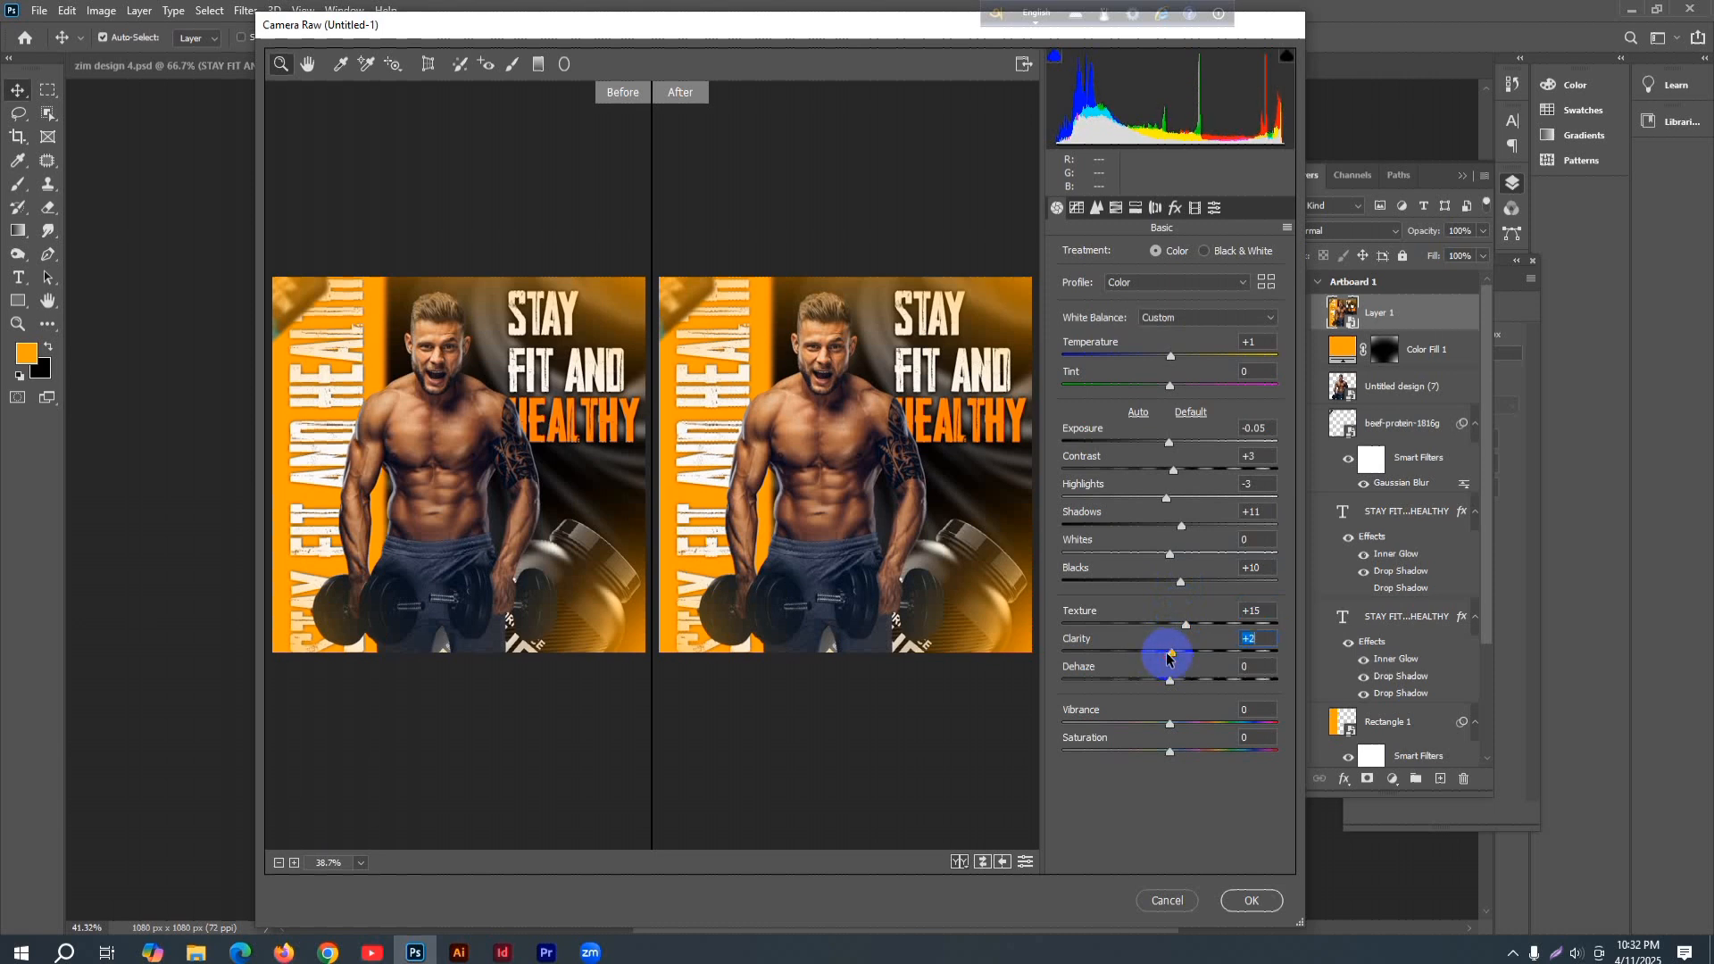
left_click(1169, 725)
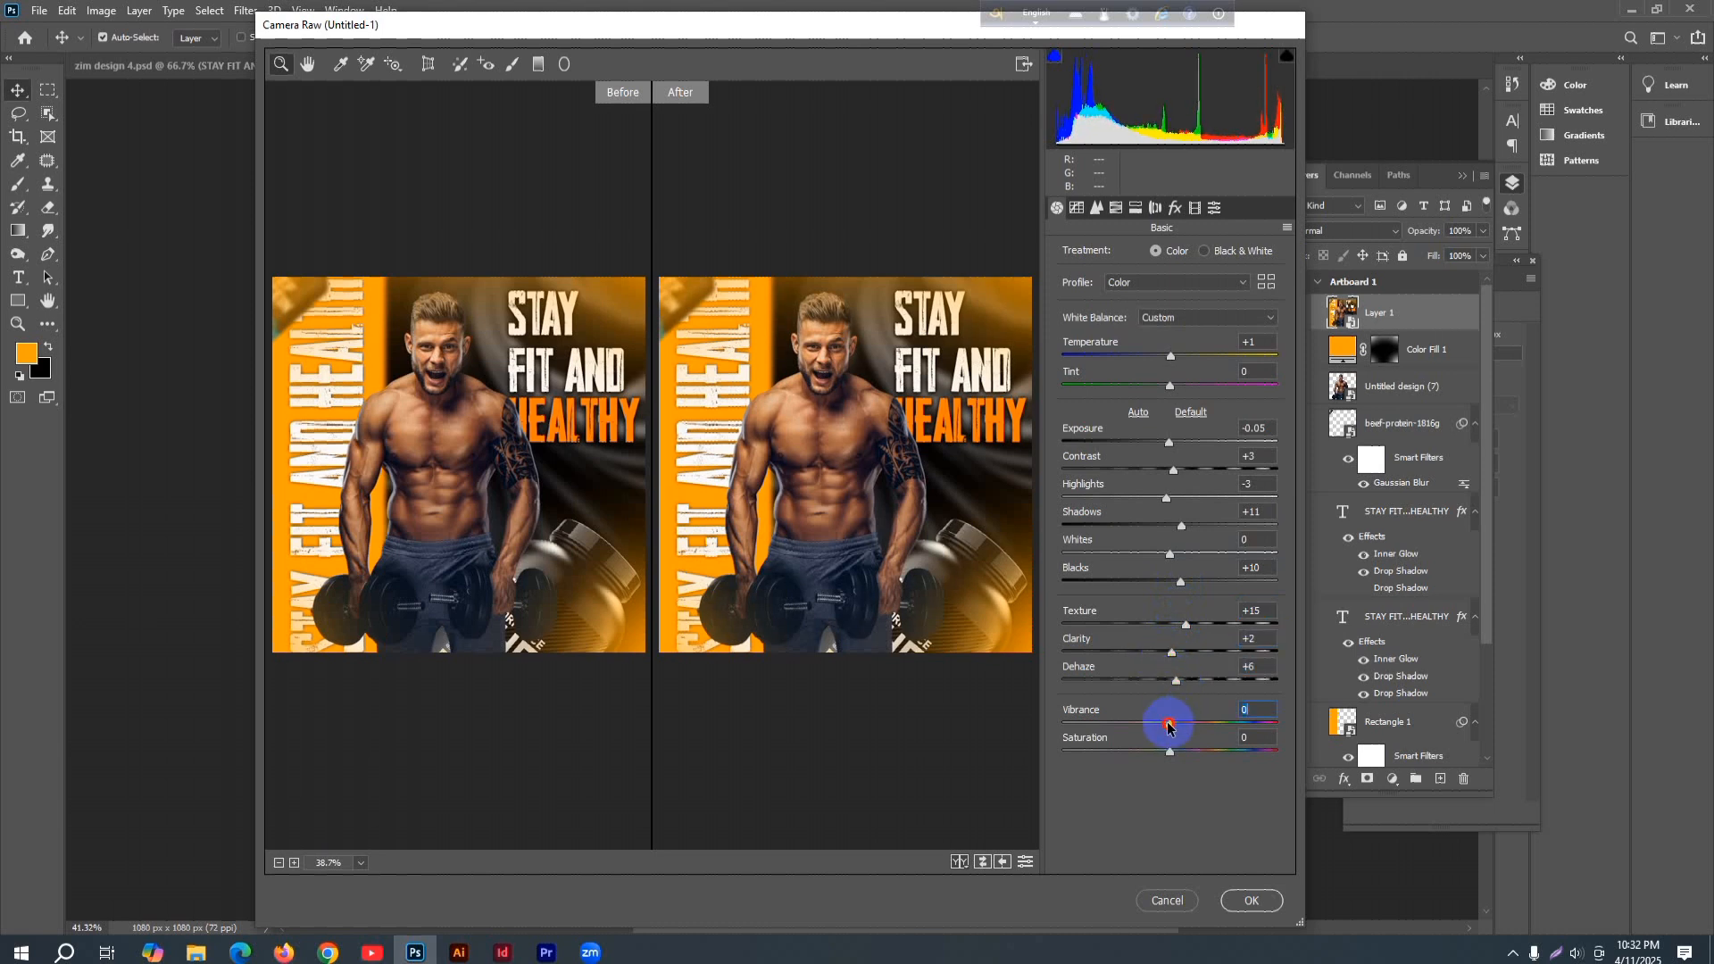
left_click_drag(1165, 753, 1187, 757)
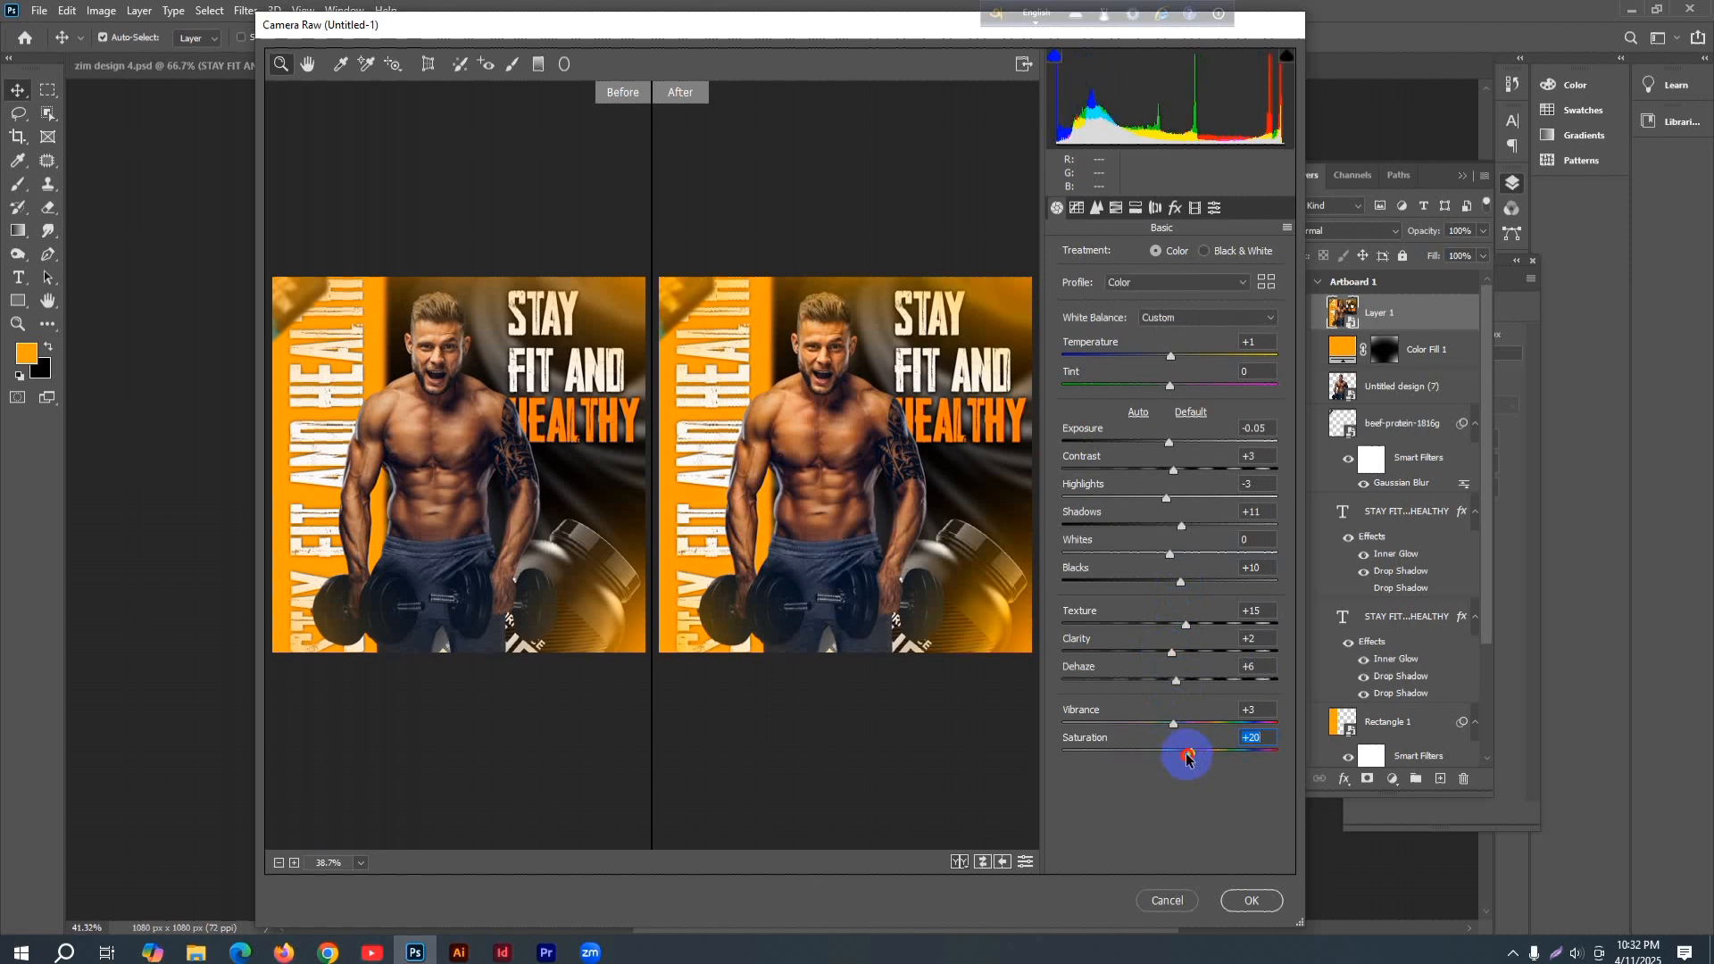
left_click(1249, 900)
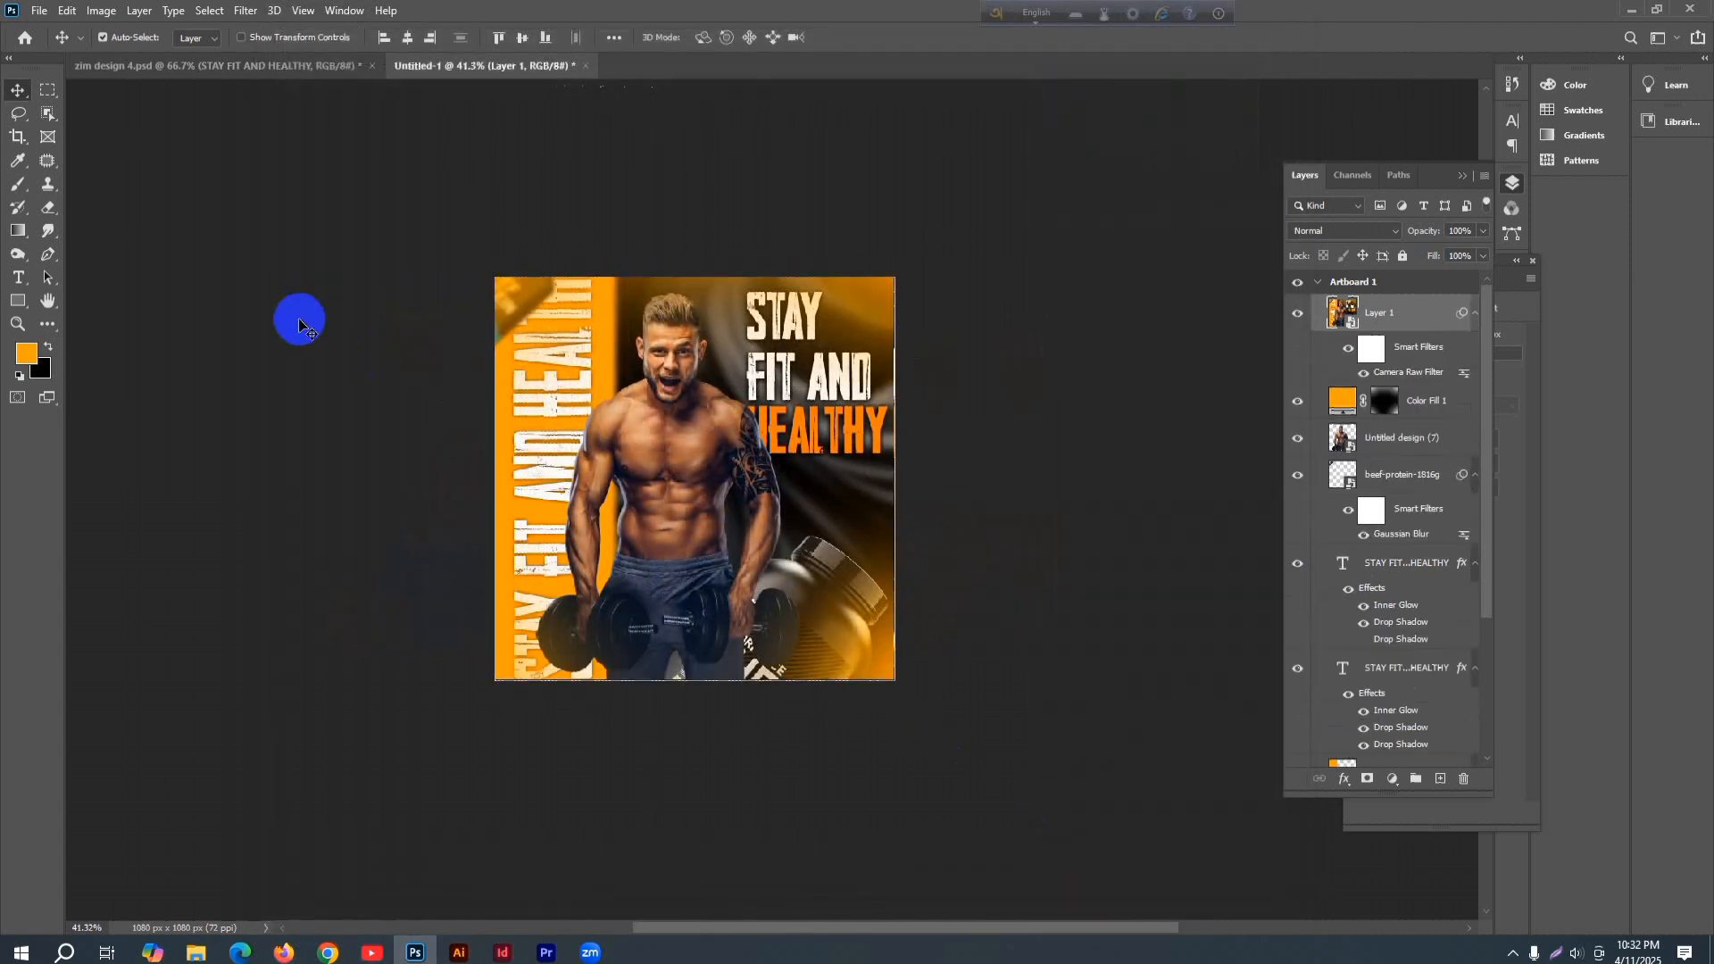
- Export the artboard as a 1080 x 1080 px JPG at 100% quality to the Downloads folder, named gym
left_click(39, 9)
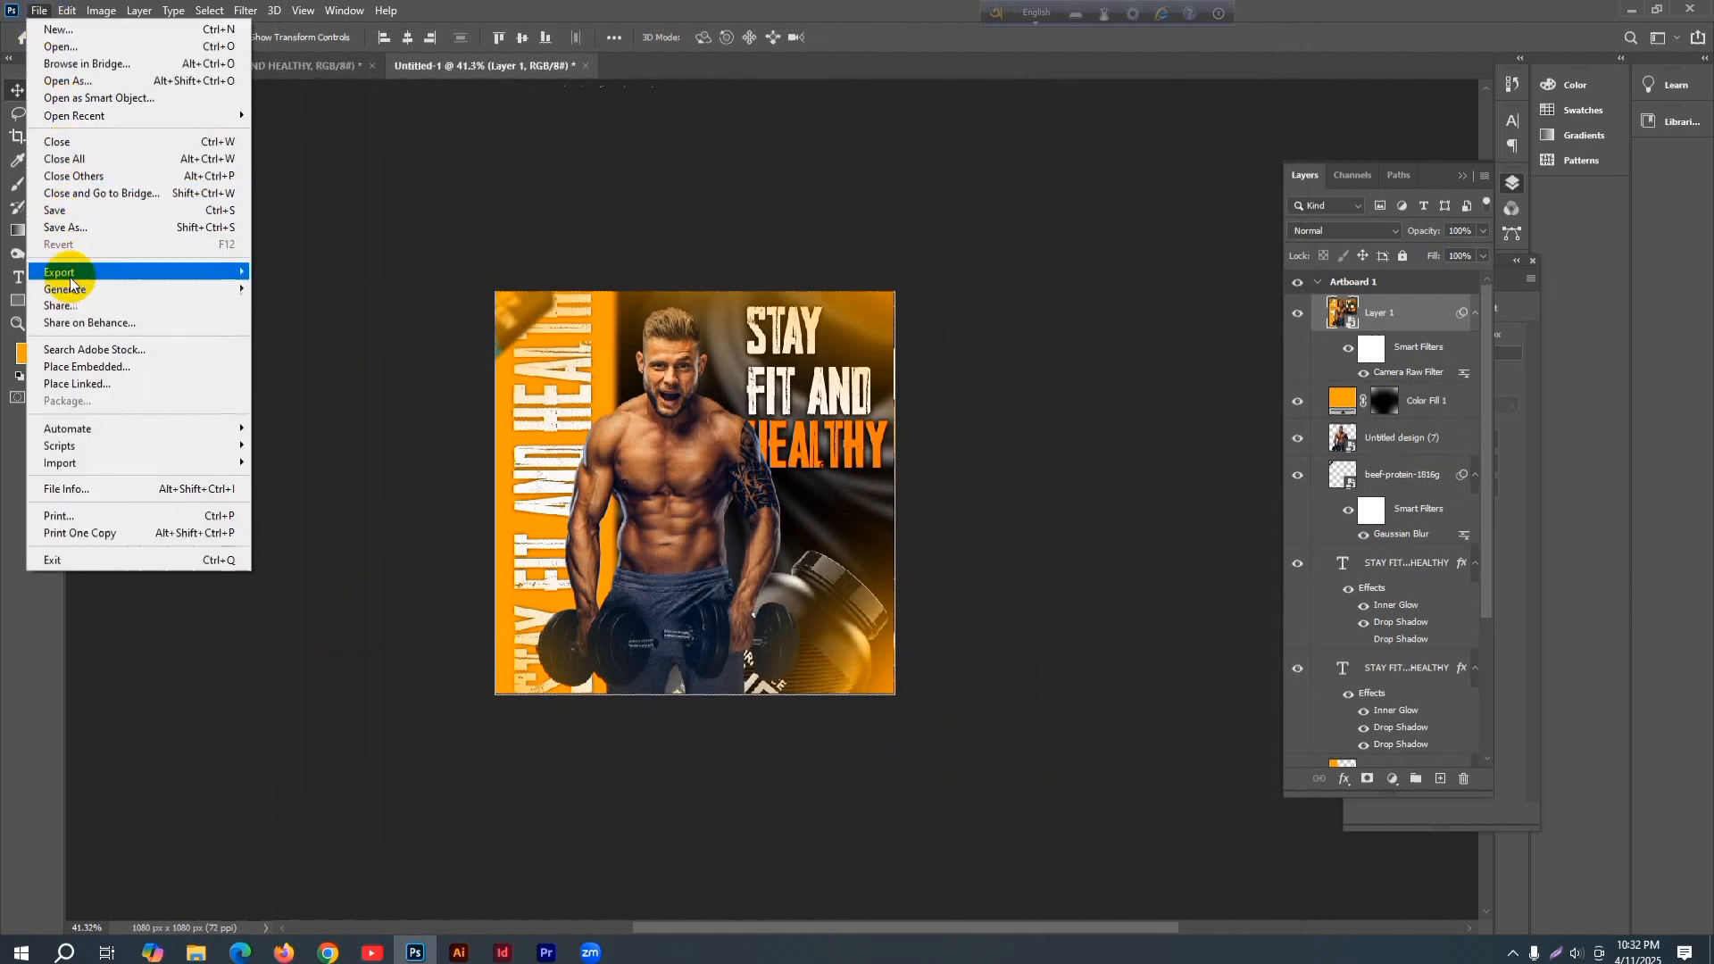
mouse_move(80, 272)
left_click(303, 290)
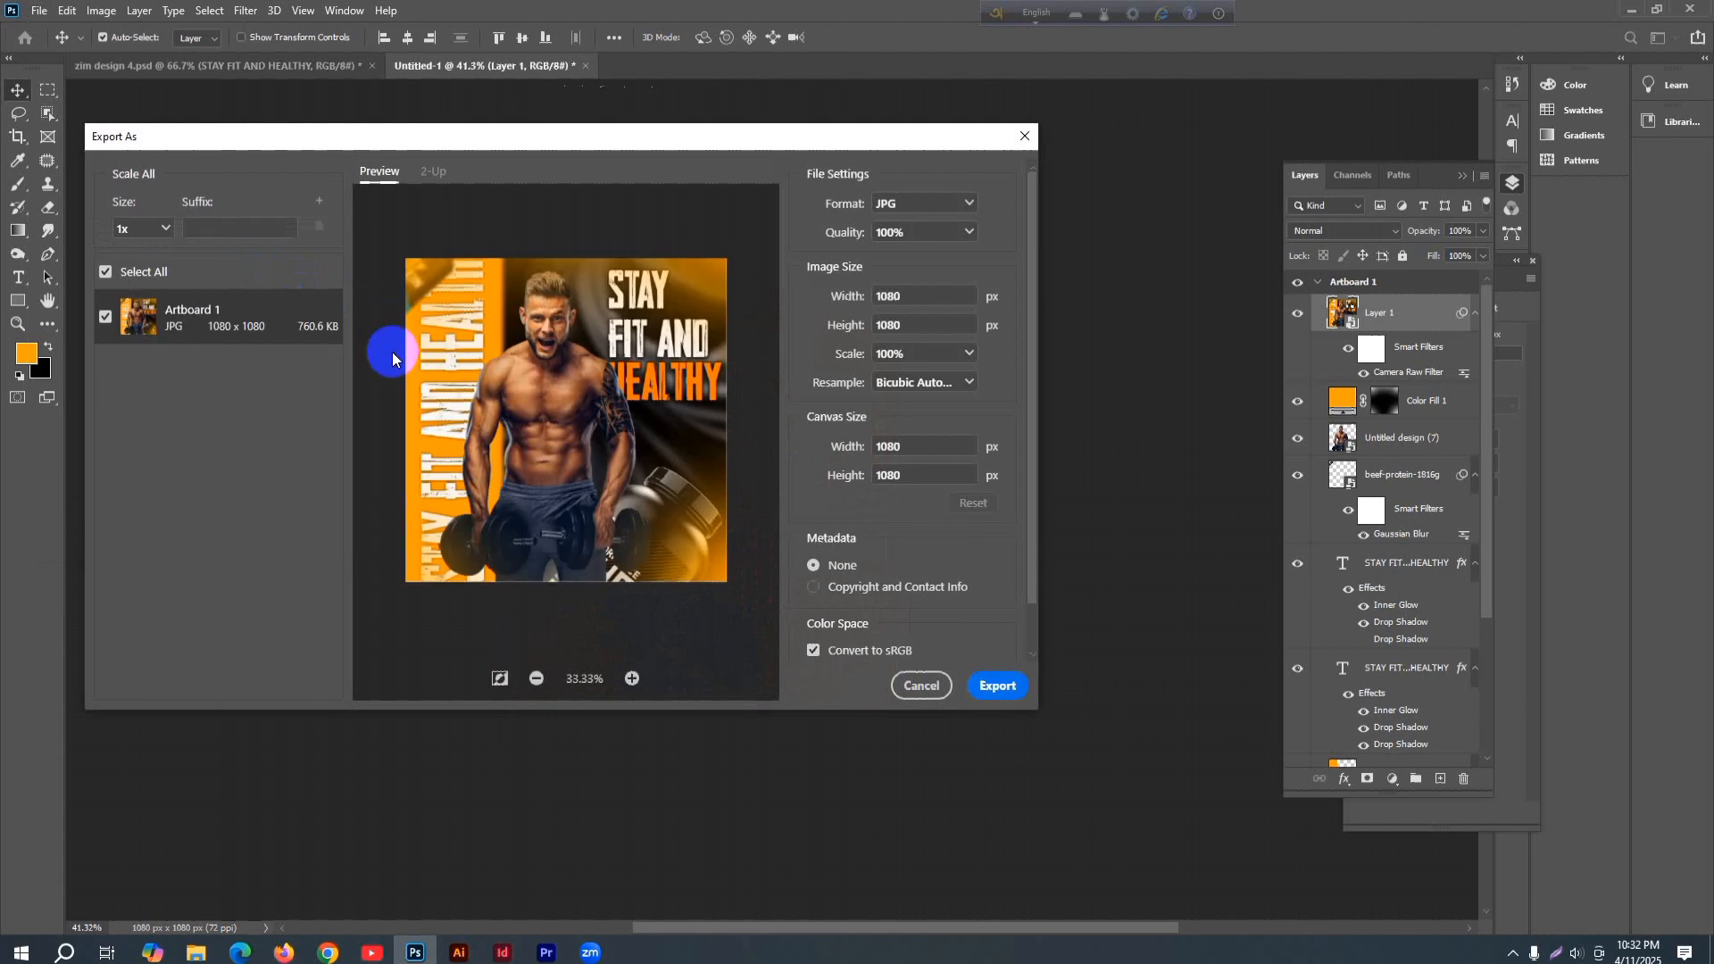
left_click(991, 687)
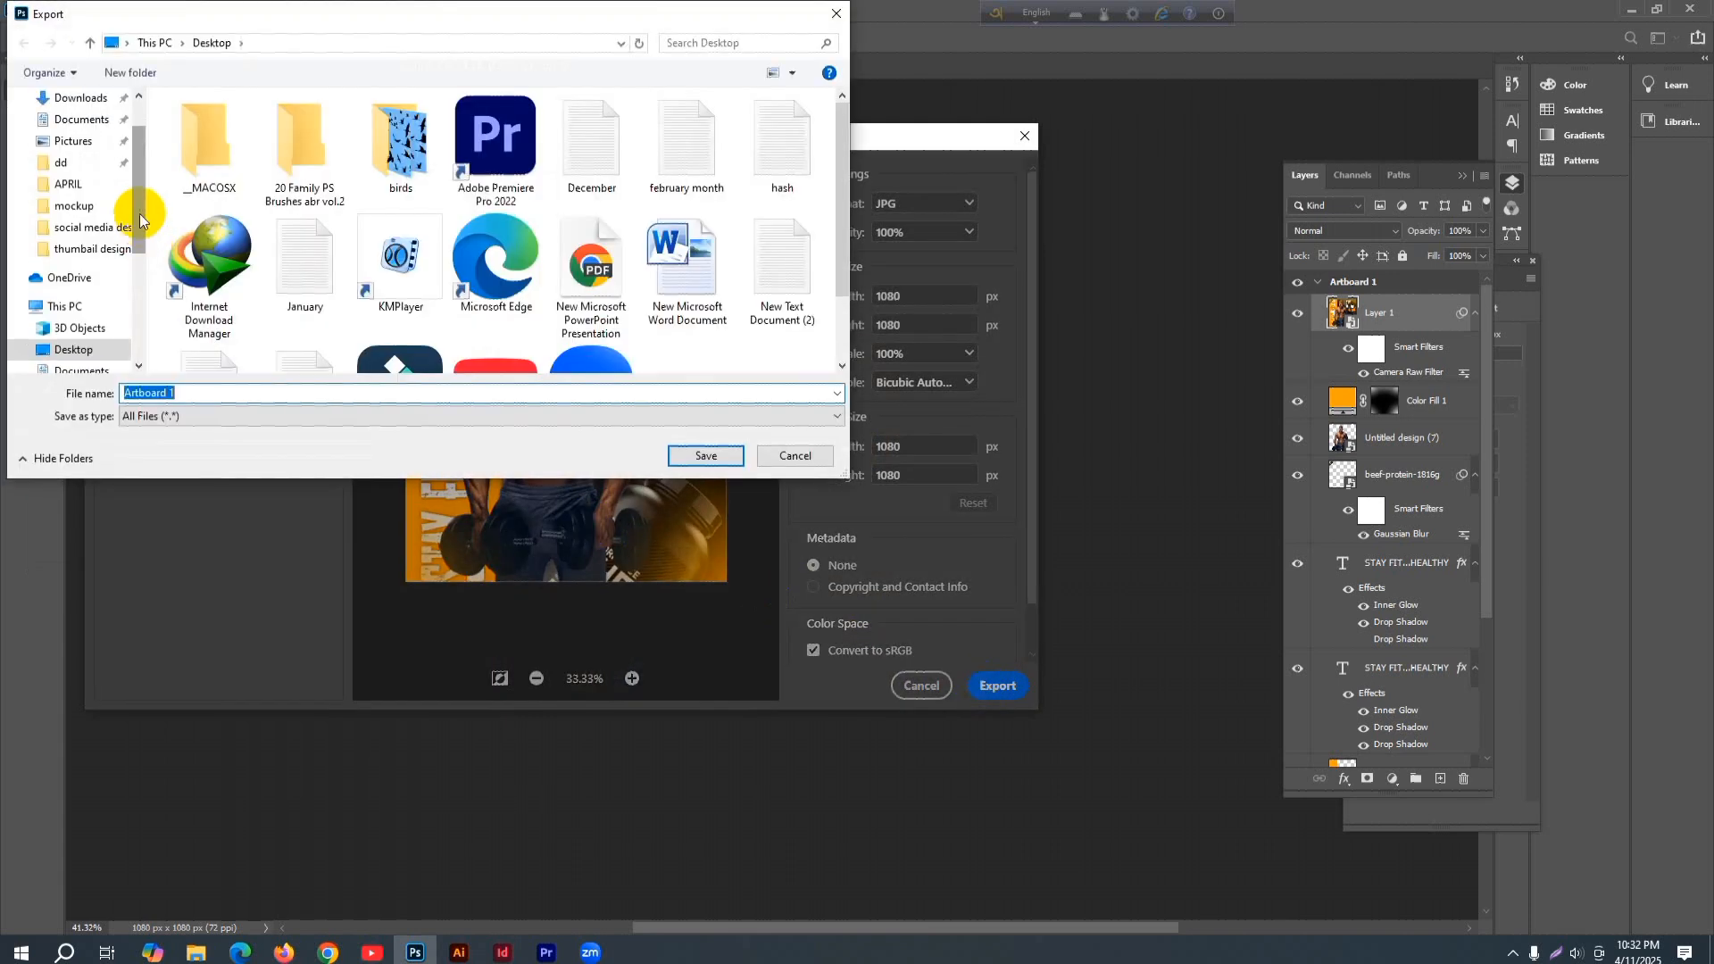
scroll(134, 217, "up", 2)
left_click(63, 154)
left_click(195, 393)
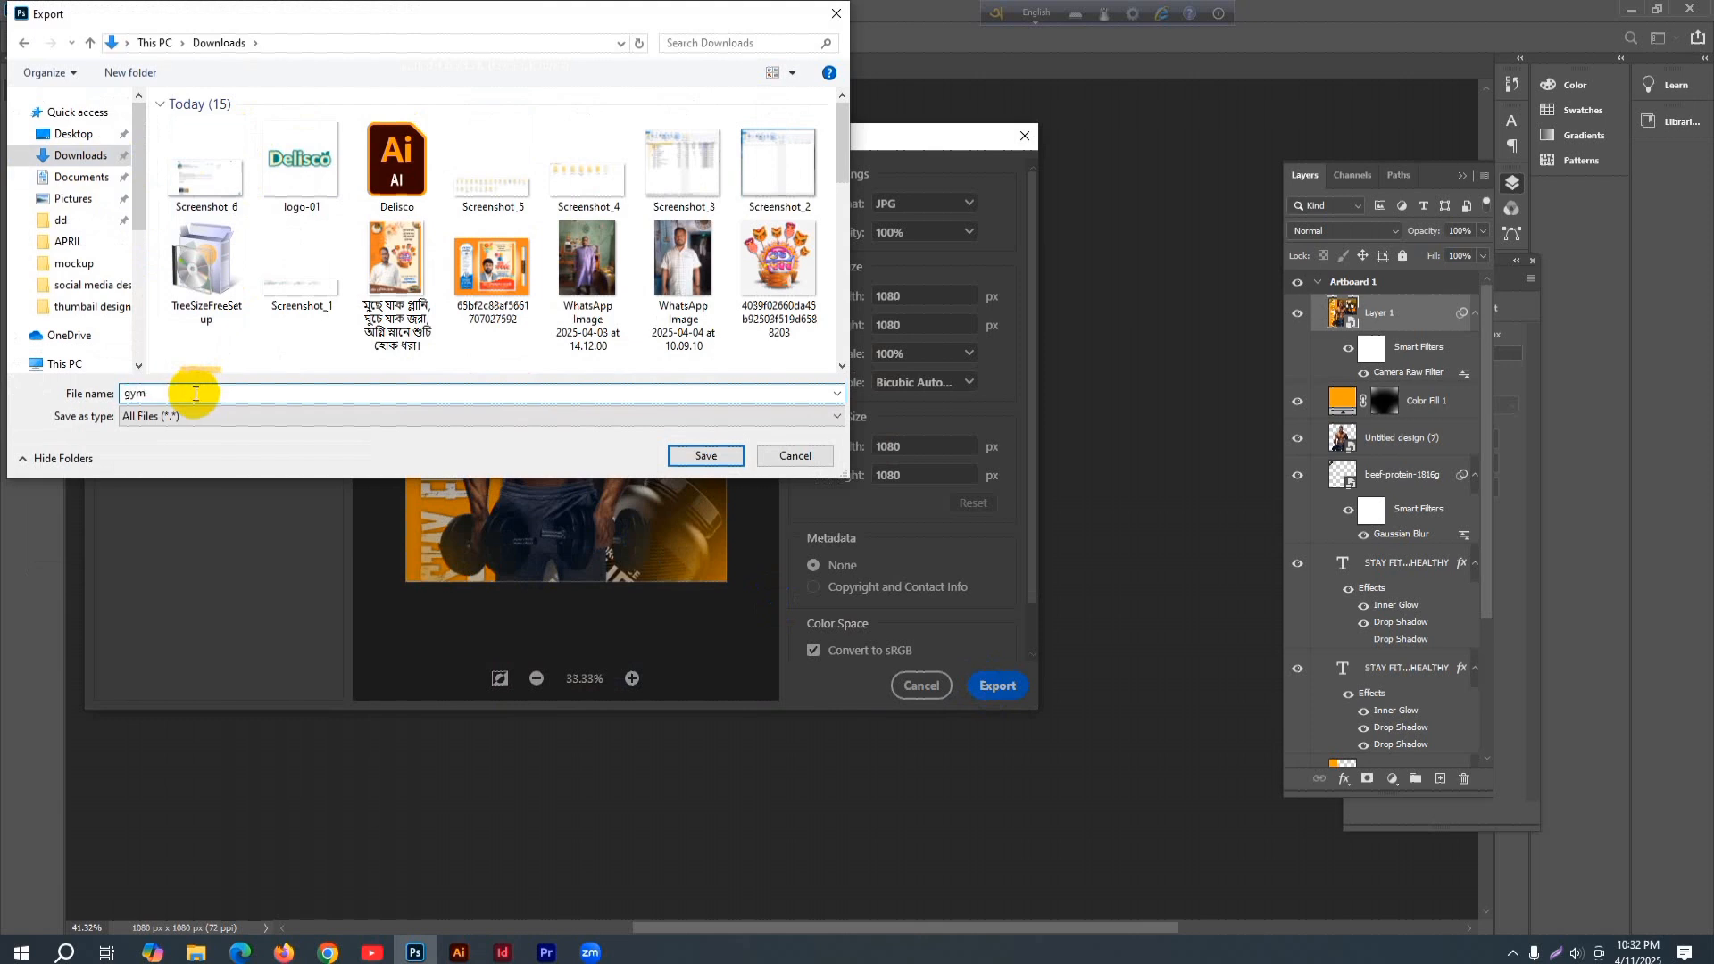
left_click(688, 458)
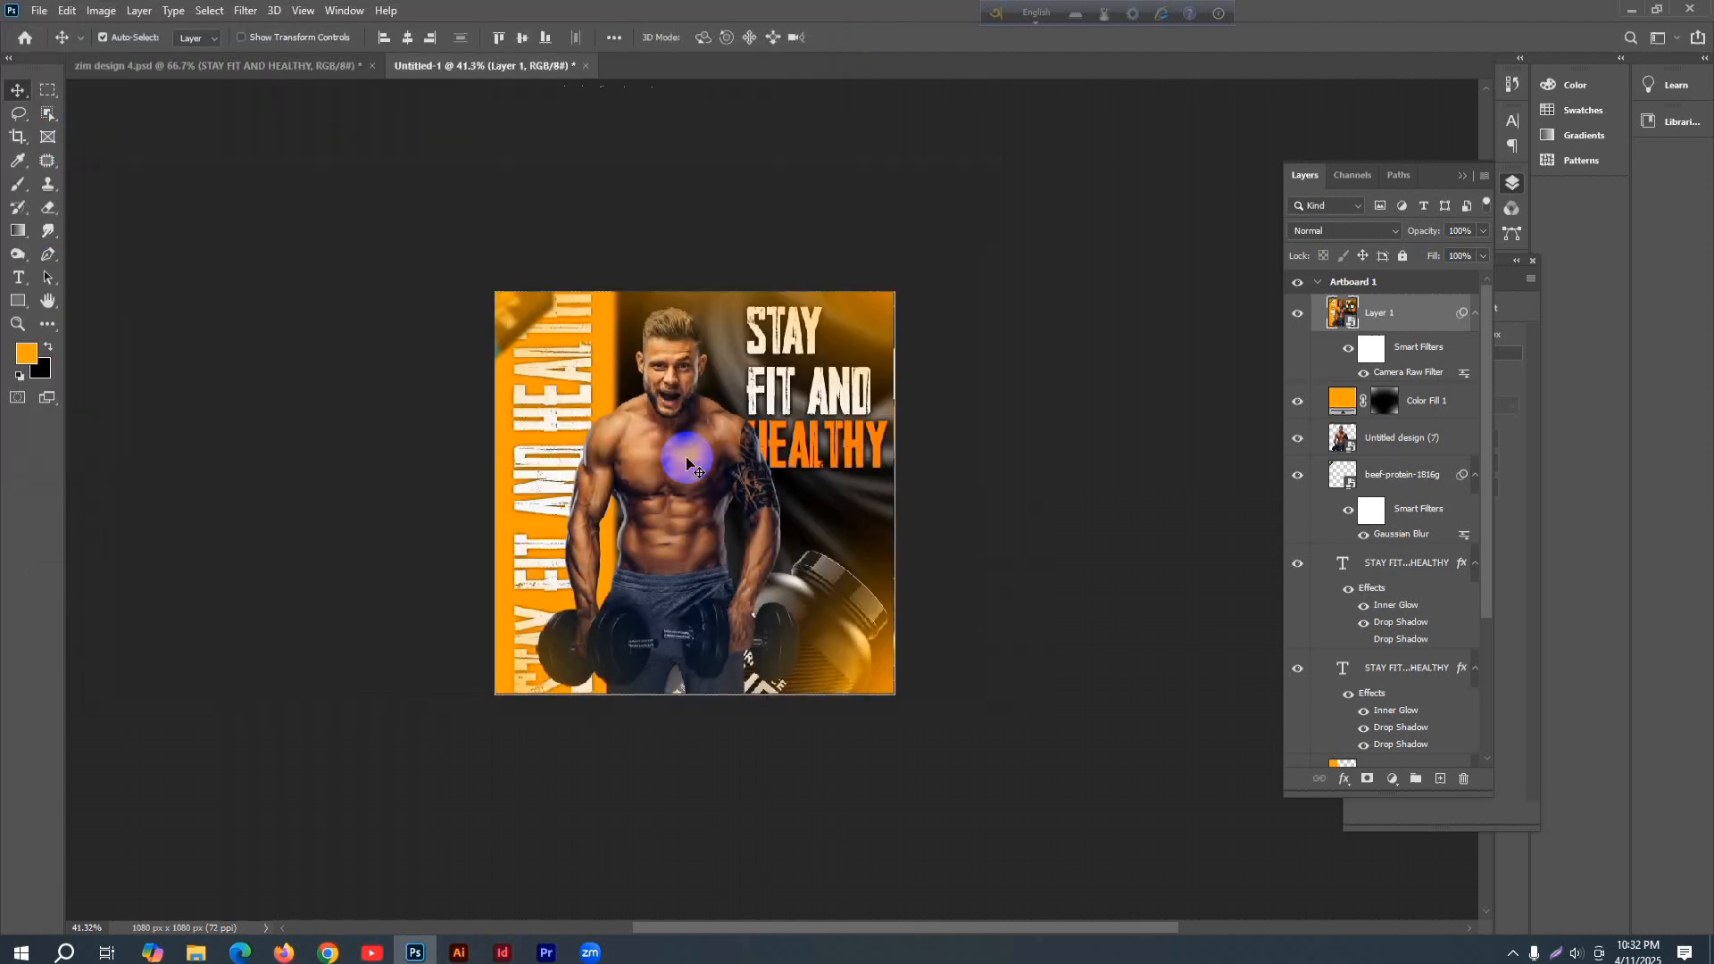